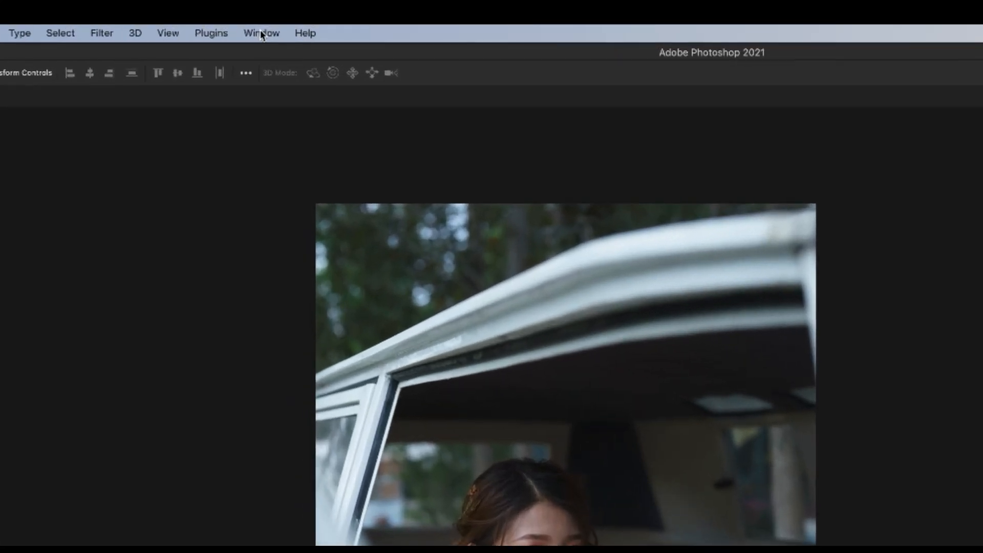
- Open the Actions panel and switch its display to Button Mode
click(260, 17)
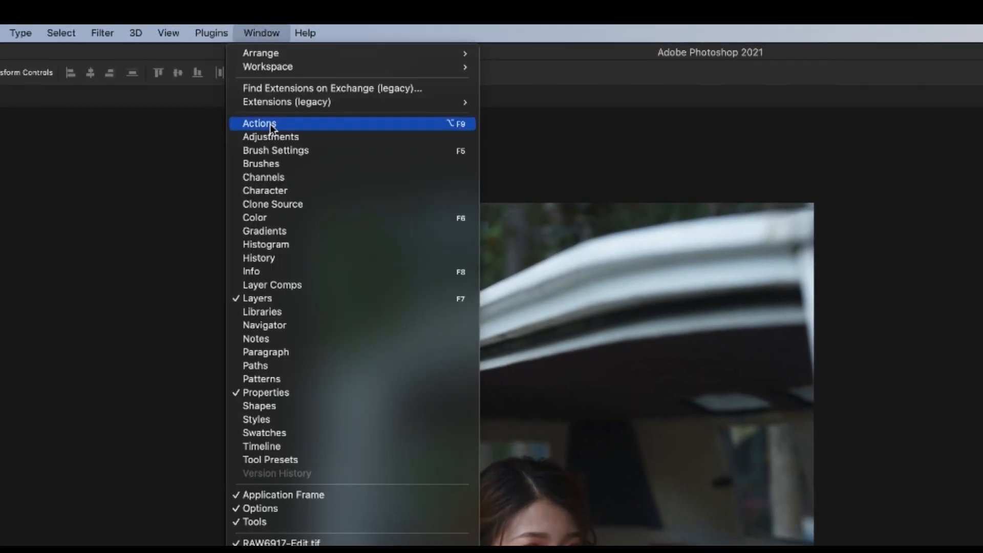
click(260, 124)
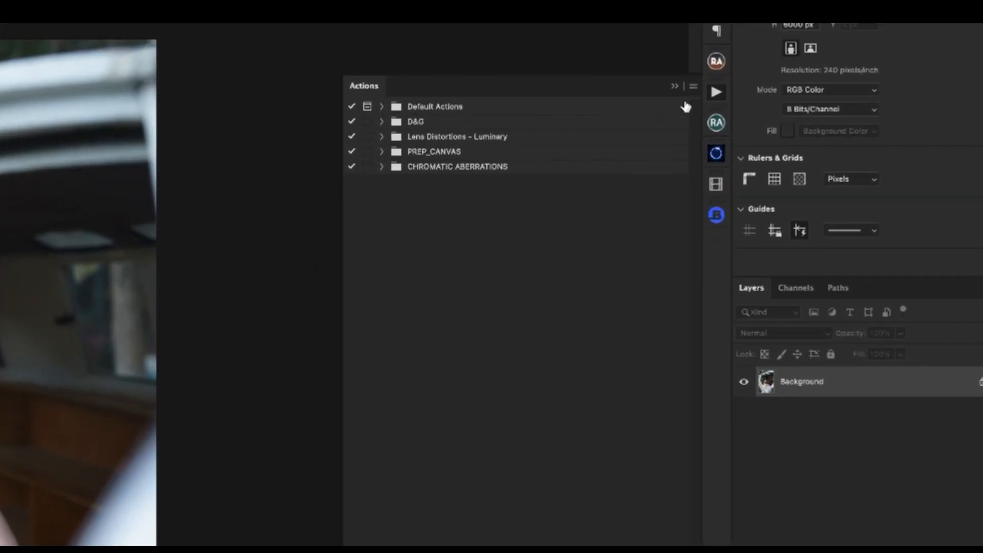
click(819, 130)
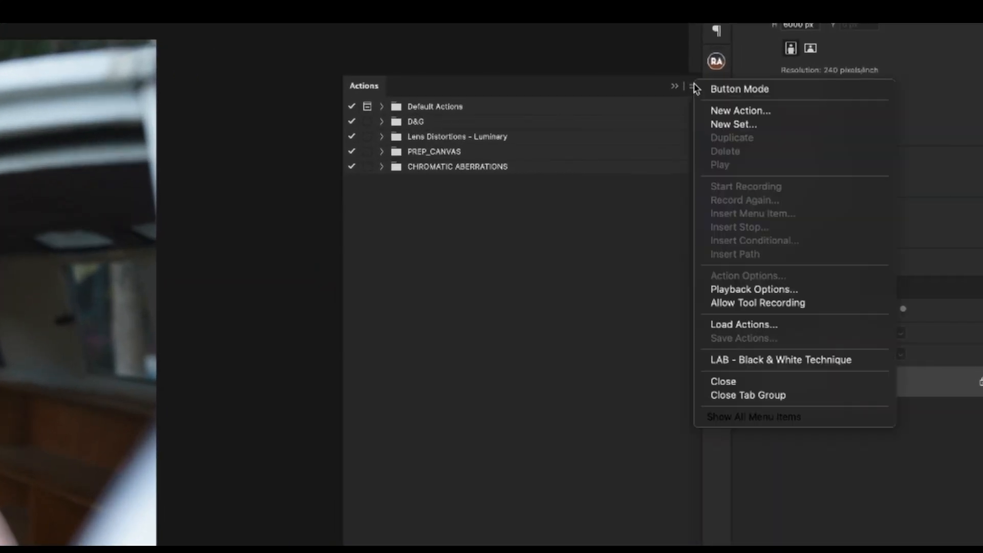
click(742, 94)
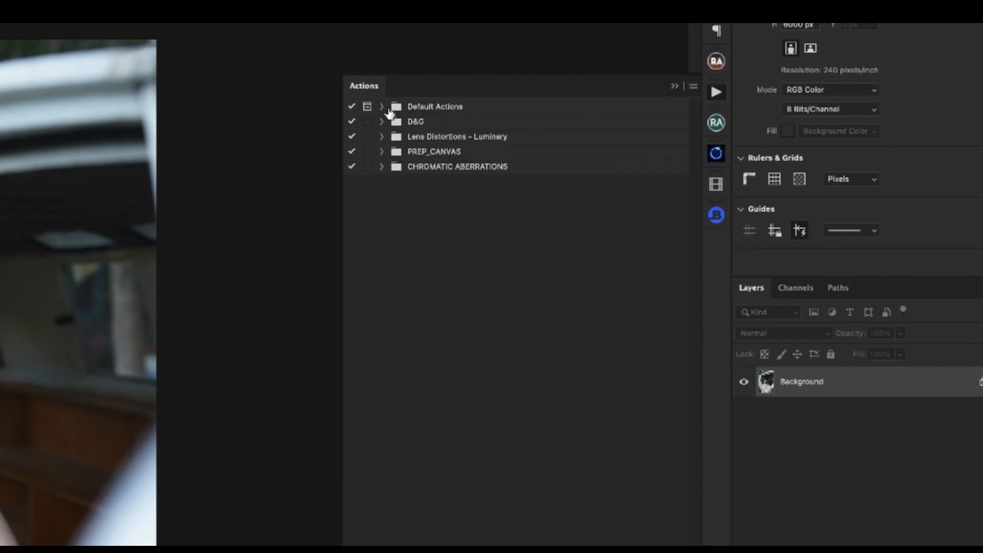
- Look through the action sets from Default Actions and D&G to CHROMATIC ABERRATIONS
click(417, 125)
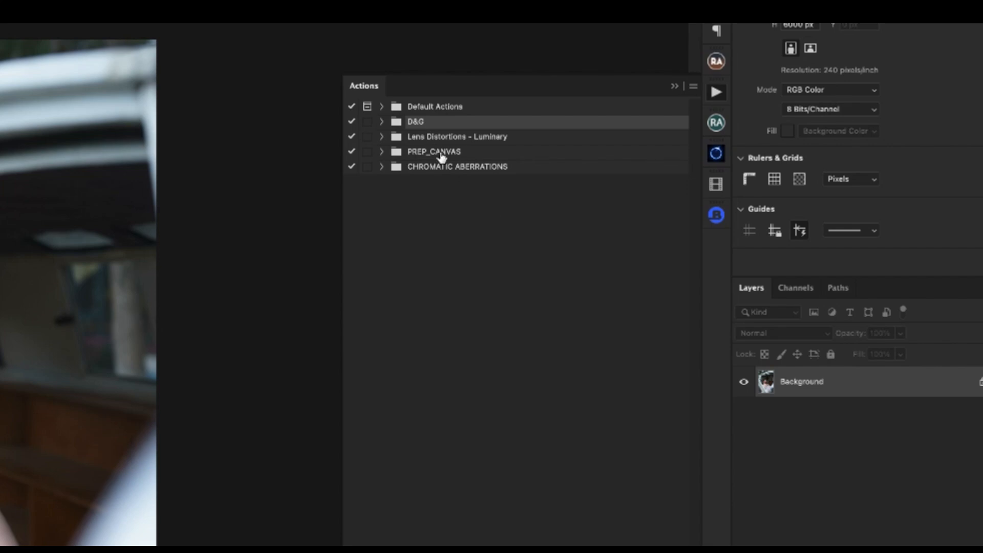
click(416, 142)
click(417, 153)
click(418, 165)
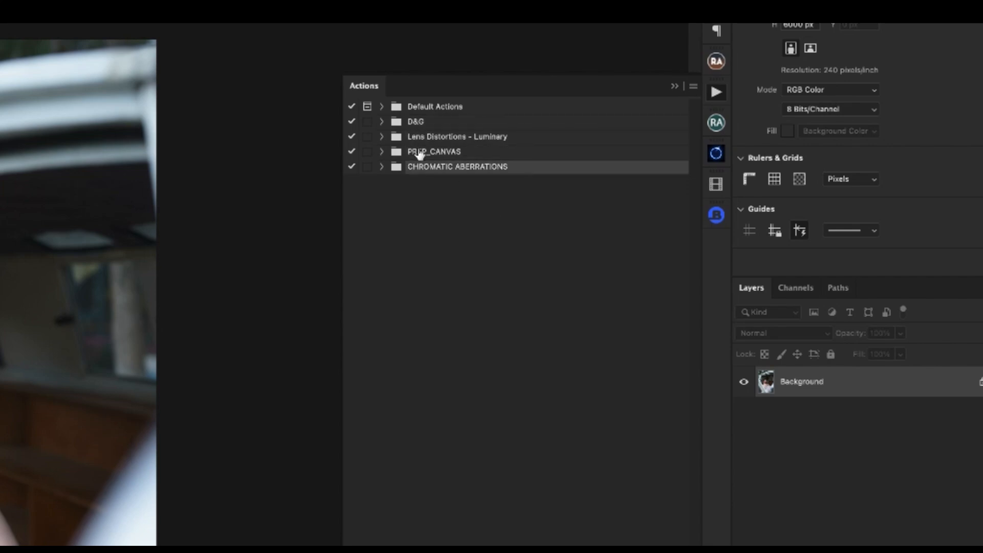
click(415, 108)
click(412, 124)
click(417, 137)
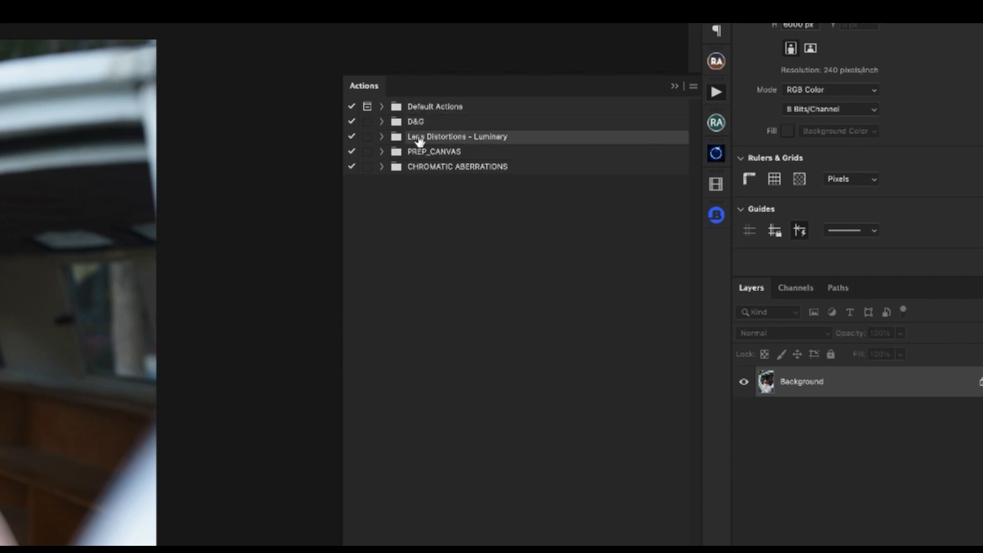
click(427, 154)
click(430, 169)
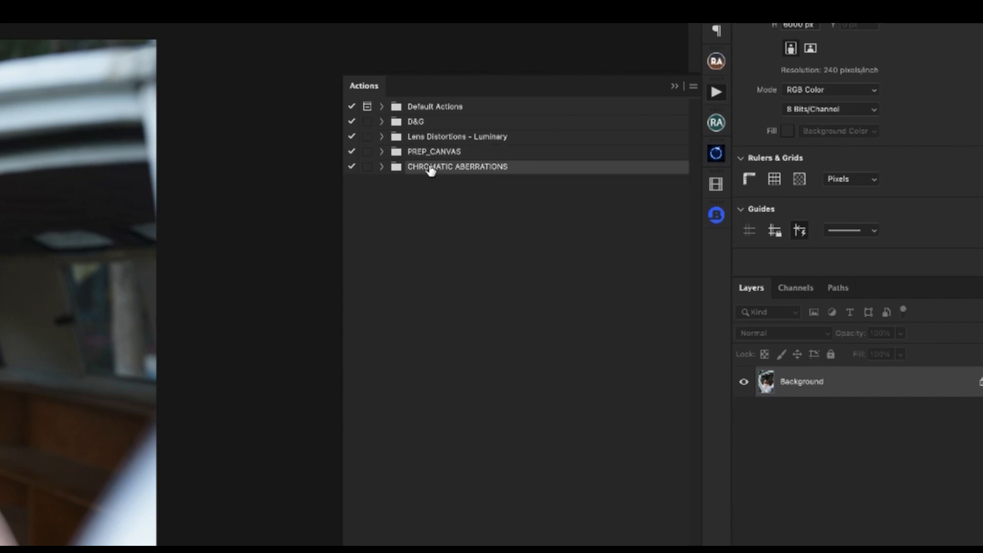
- Expand the Default Actions set and look through its first actions, from Vignette to Water Reflection
click(394, 106)
click(382, 107)
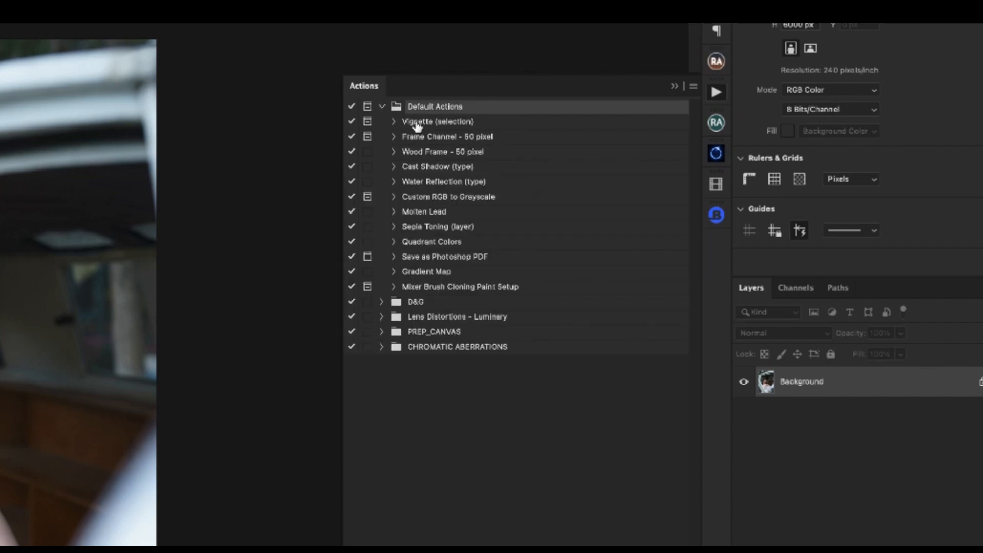
click(416, 122)
click(420, 136)
click(428, 151)
click(437, 168)
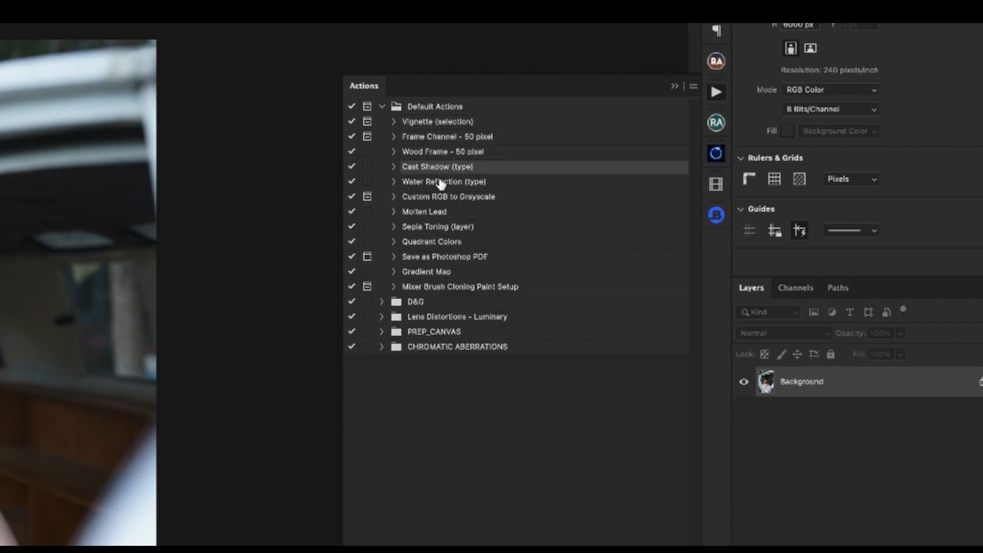
click(441, 182)
click(424, 122)
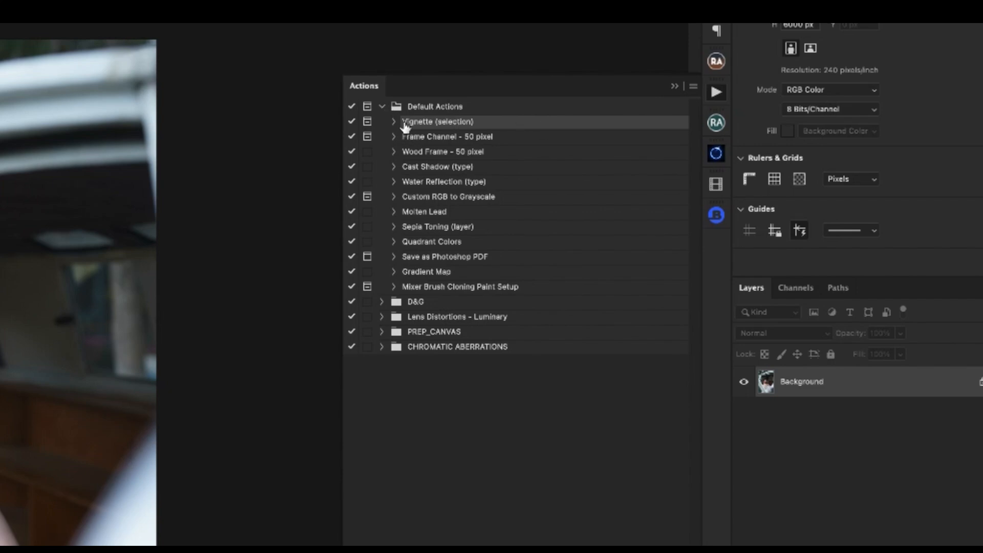
click(416, 137)
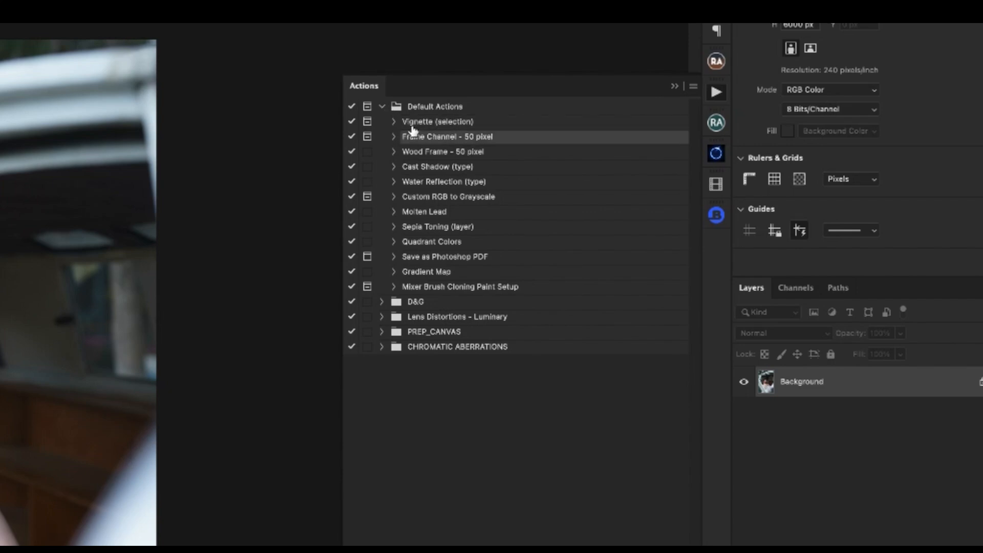
- Examine the recorded steps inside the Vignette (selection) action, from Make snapshot to Move current layer, and collapse it
click(411, 123)
click(394, 122)
click(440, 138)
click(440, 152)
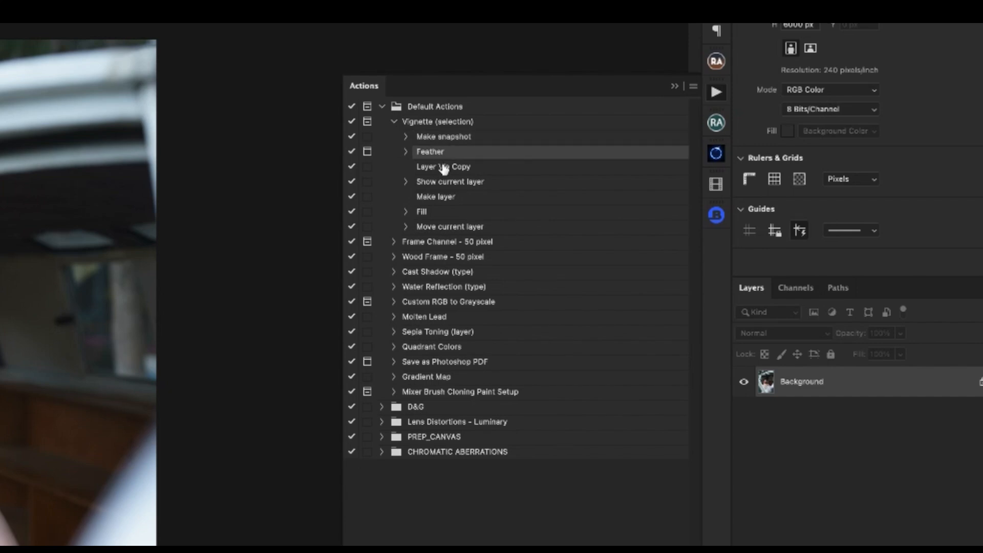
click(443, 167)
click(443, 183)
click(442, 197)
click(425, 211)
click(430, 226)
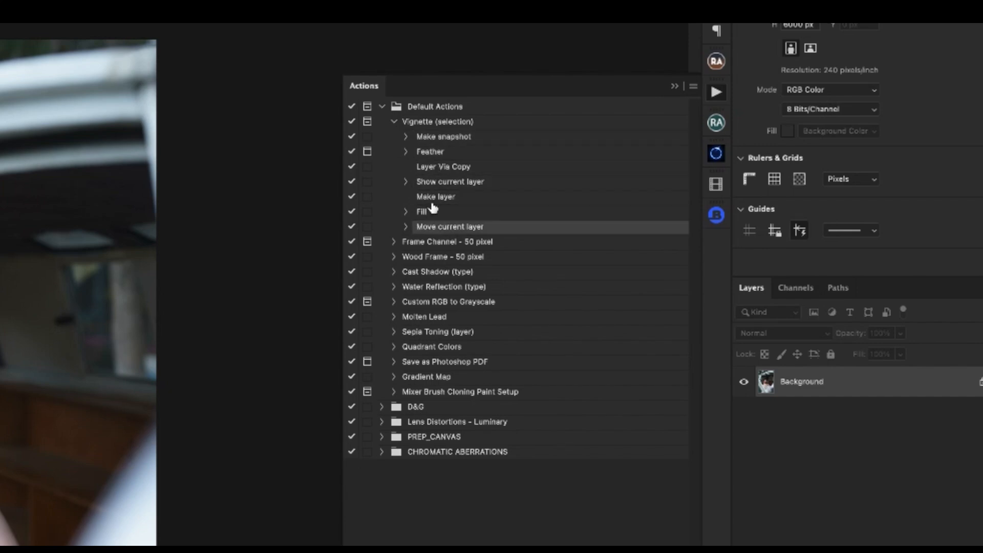
click(393, 122)
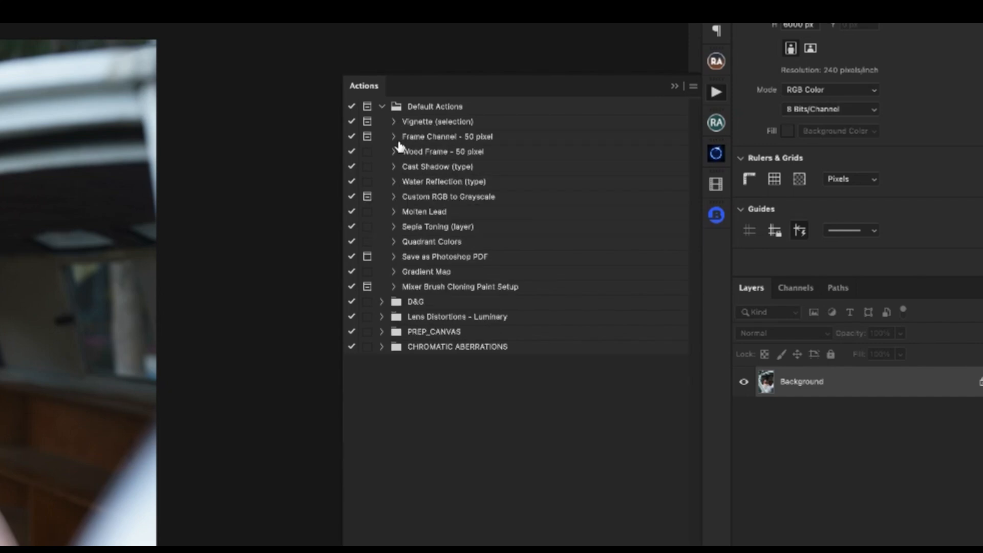
- Expand the Frame Channel - 50 pixel action and examine its recorded steps down to Canvas Size
click(394, 136)
click(430, 152)
click(435, 167)
click(433, 182)
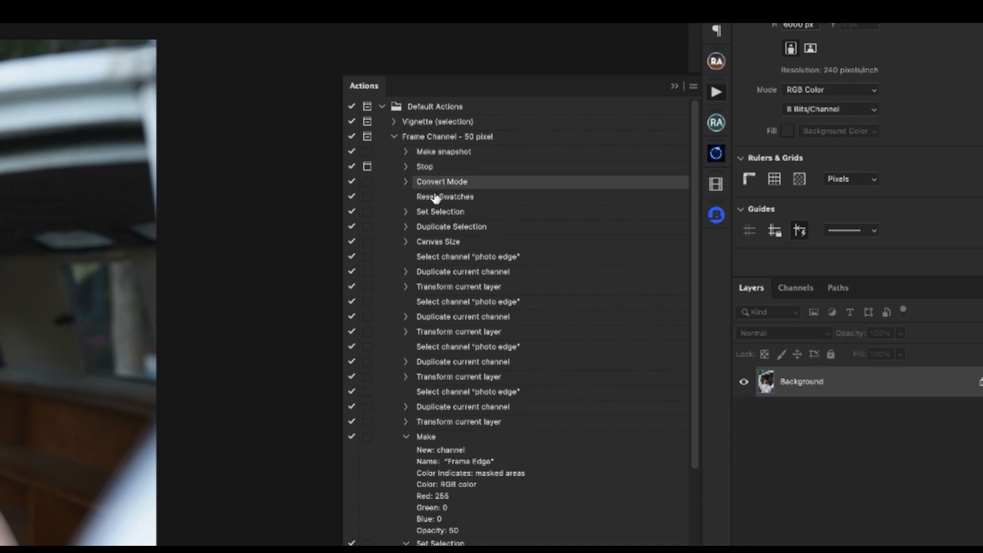
click(435, 197)
click(439, 212)
click(441, 227)
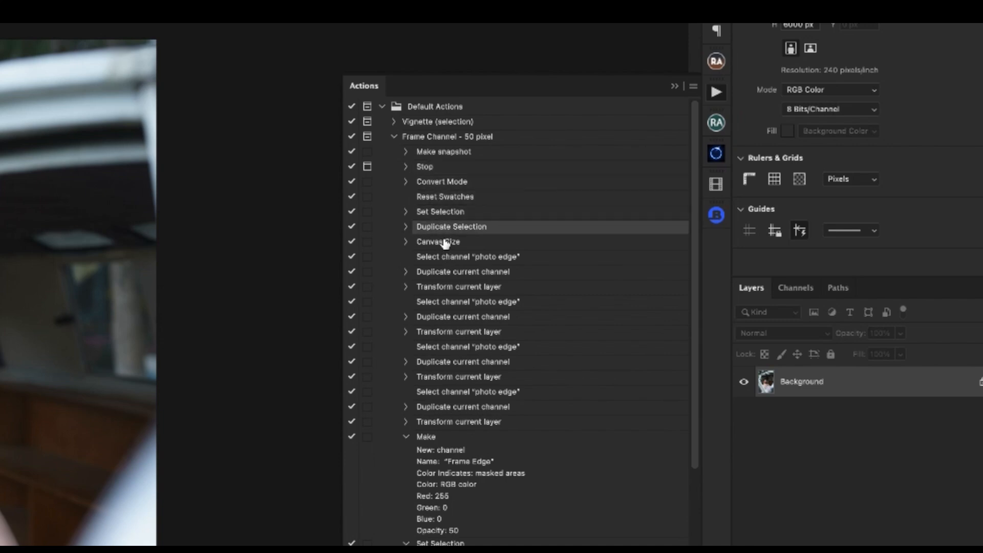
click(443, 242)
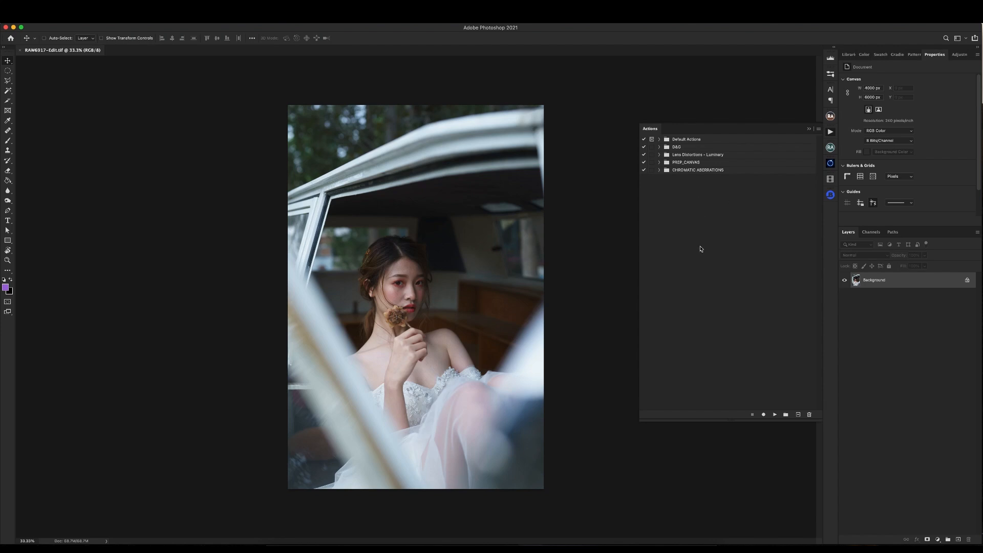
- Create a new action set named RETOUCH
click(786, 415)
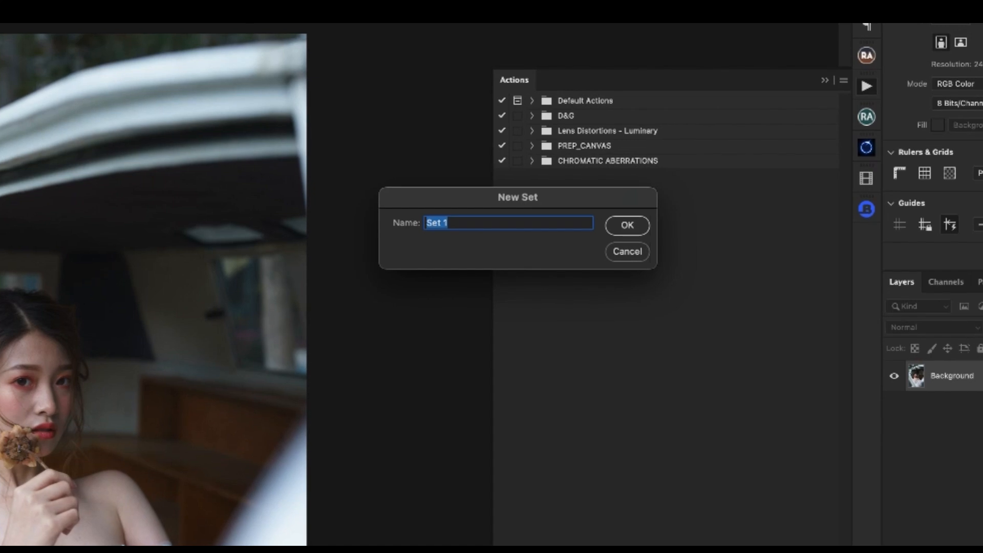
text(RETOUCH)
key(Return)
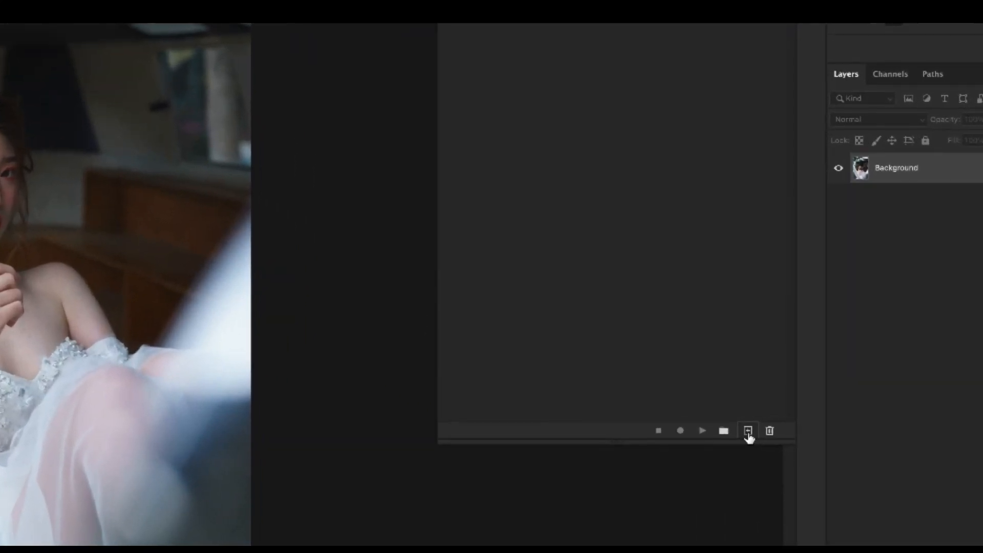
- Set up a new action named Basic Action in the RETOUCH set
click(748, 431)
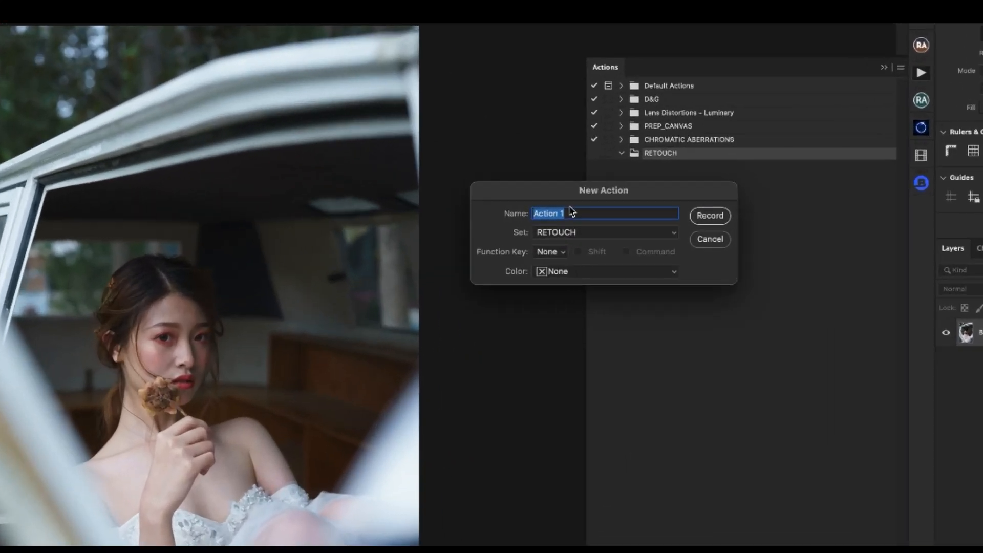
text(Basic Action)
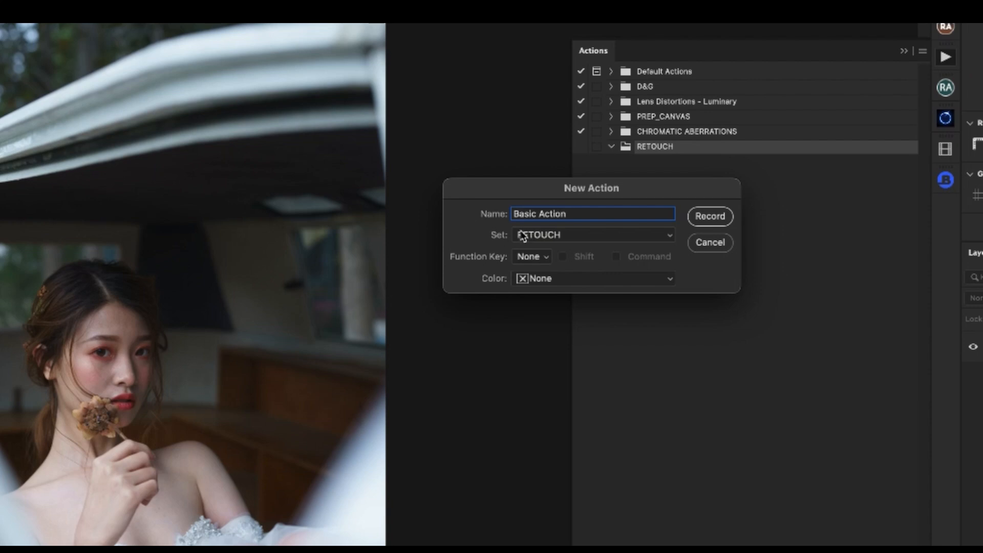
drag(566, 198, 567, 215)
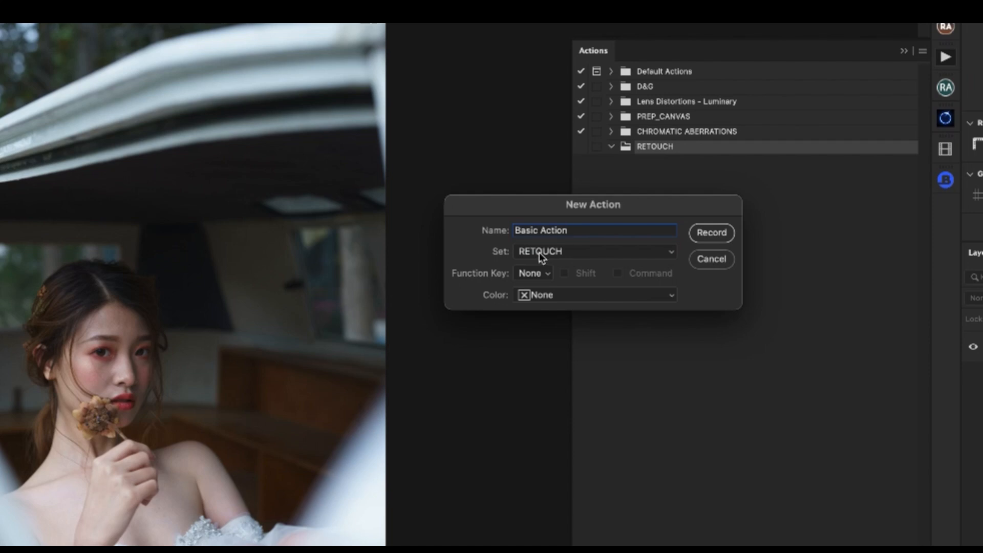
click(563, 254)
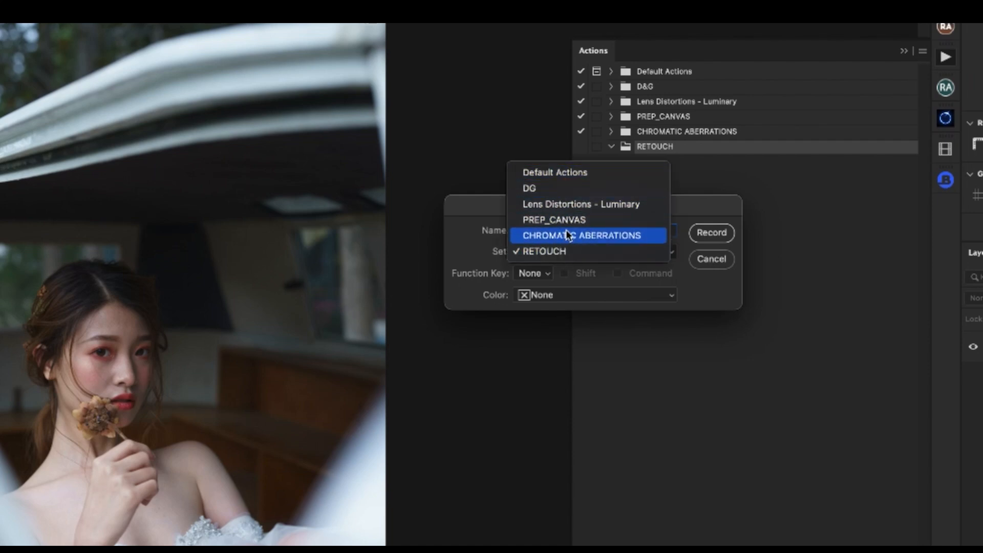
click(566, 252)
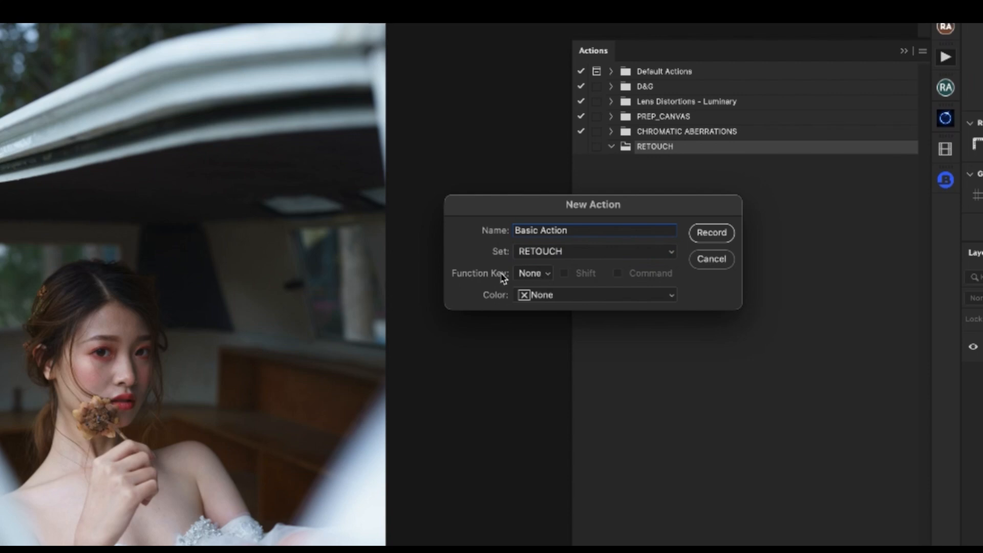
- Keep the new action's function key at None, set its color to Red and start recording
click(540, 276)
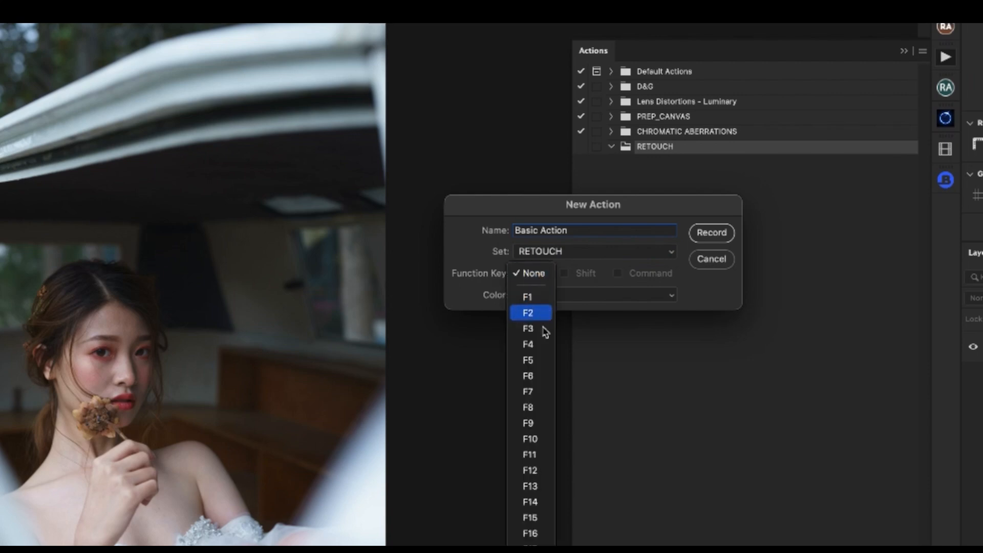
click(592, 271)
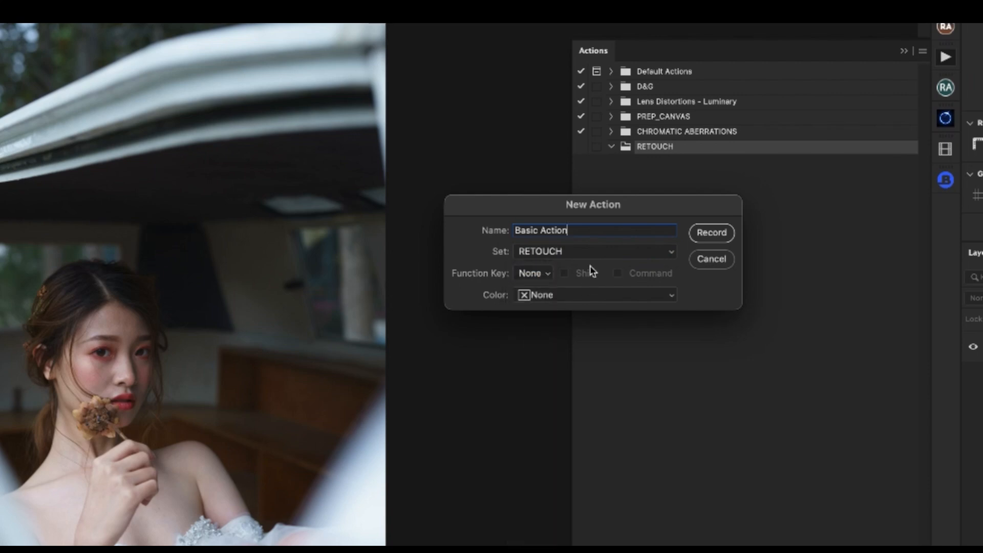
click(544, 297)
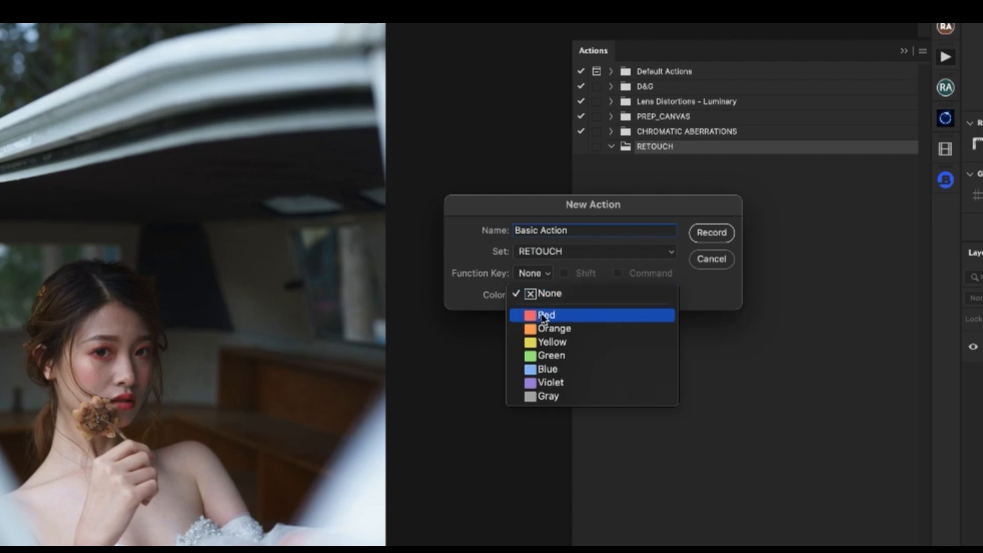
click(548, 316)
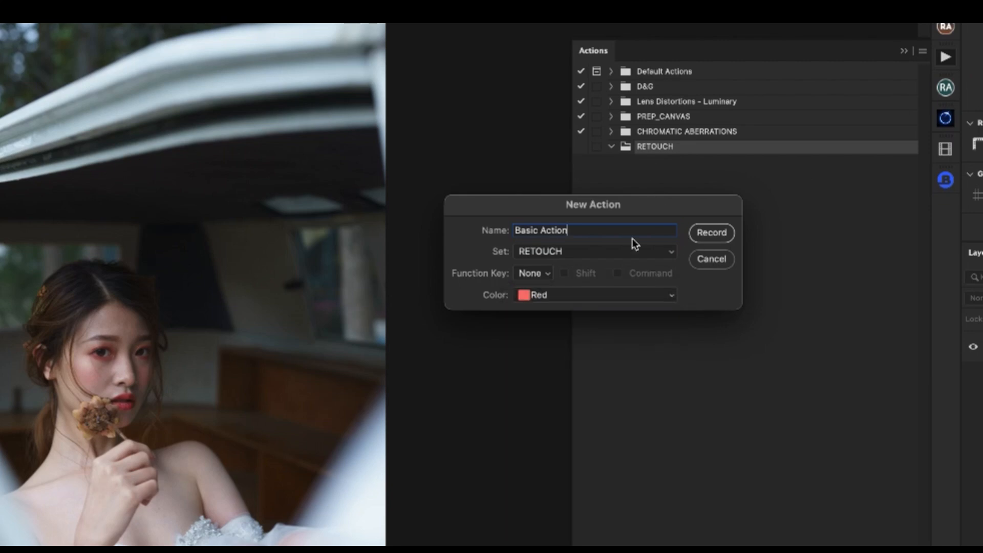
drag(632, 239, 649, 248)
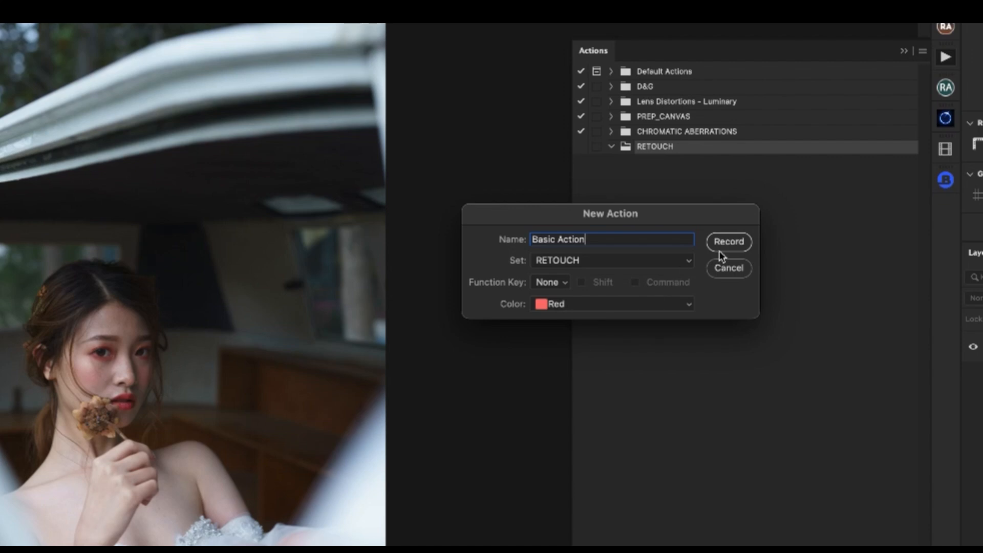
click(732, 244)
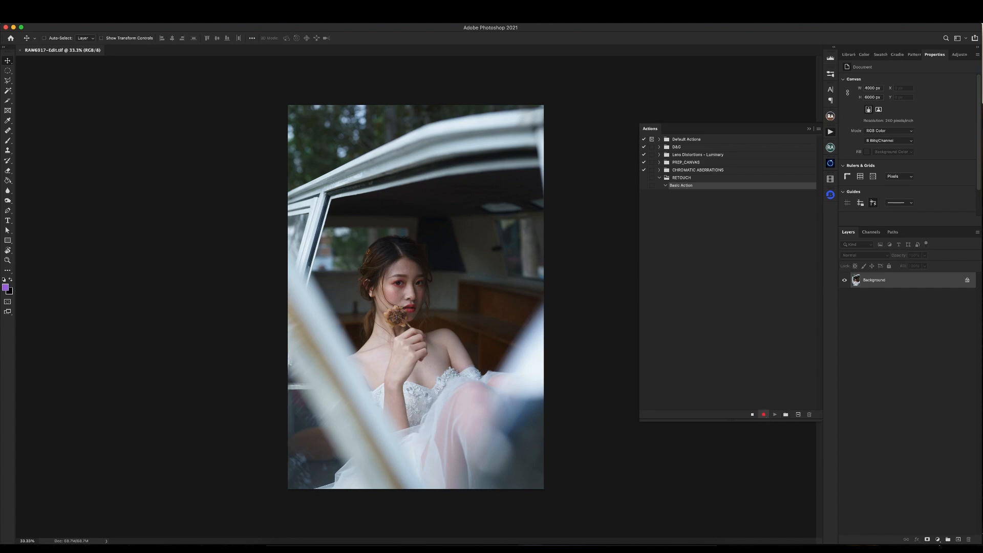
- Record adding a Curves adjustment layer with default settings and a Selective Color adjustment layer above the Background
click(135, 24)
mouse_move(134, 79)
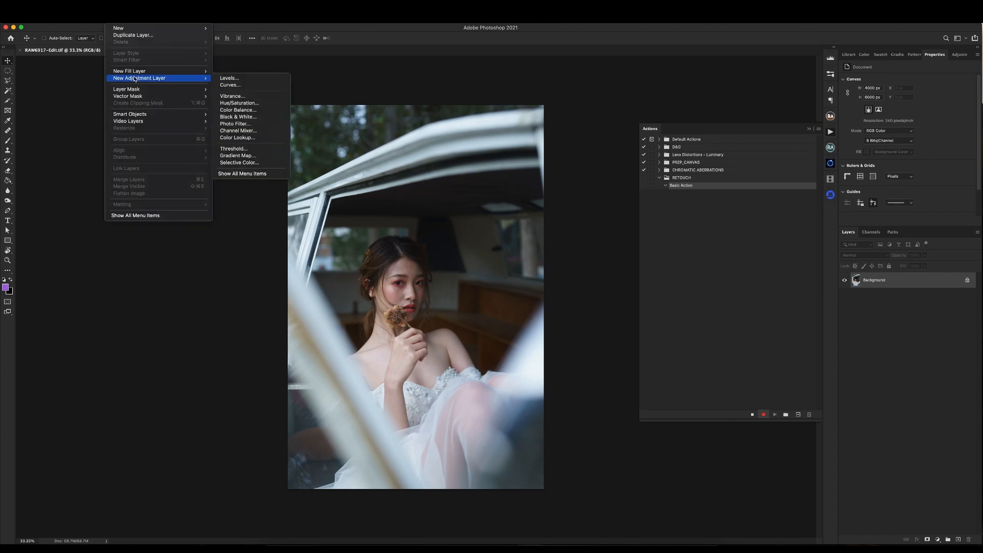
click(259, 85)
drag(578, 231, 624, 224)
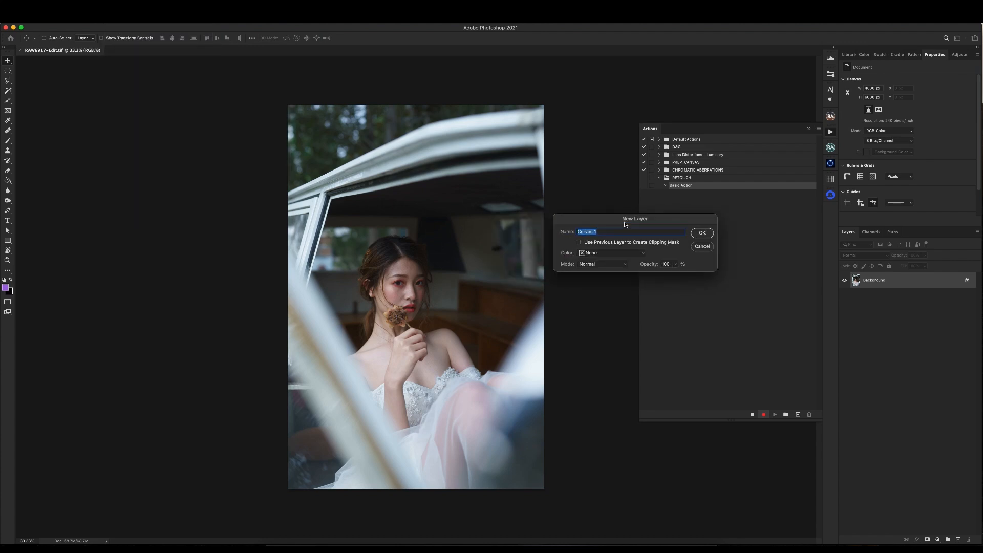
click(707, 235)
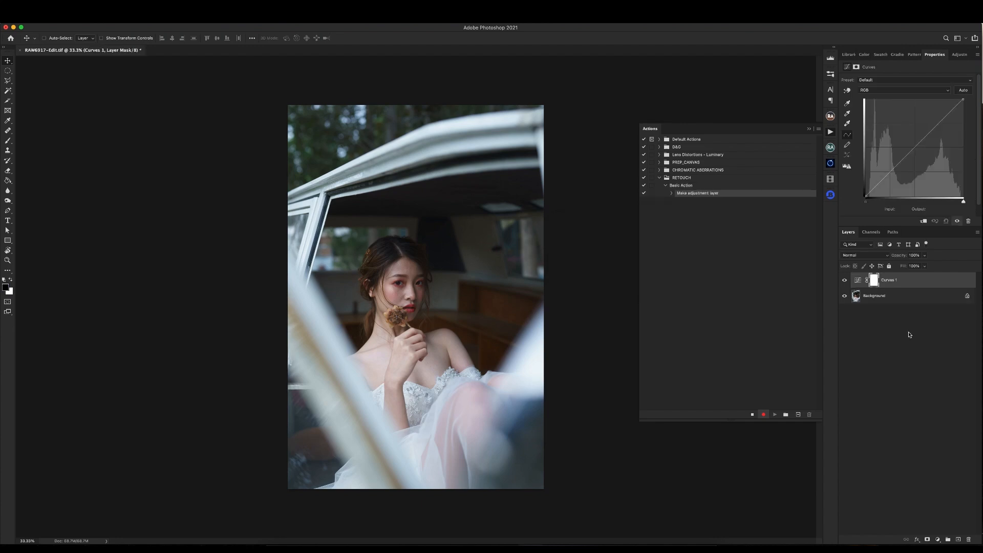
click(937, 540)
click(949, 525)
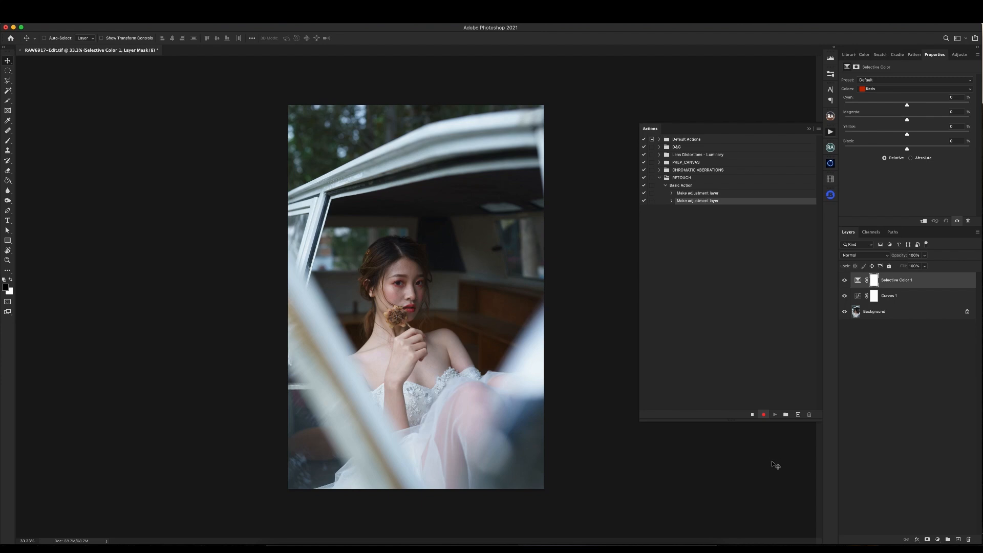
- Stop recording and examine the recorded details of both adjustment layer steps in Basic Action
click(752, 414)
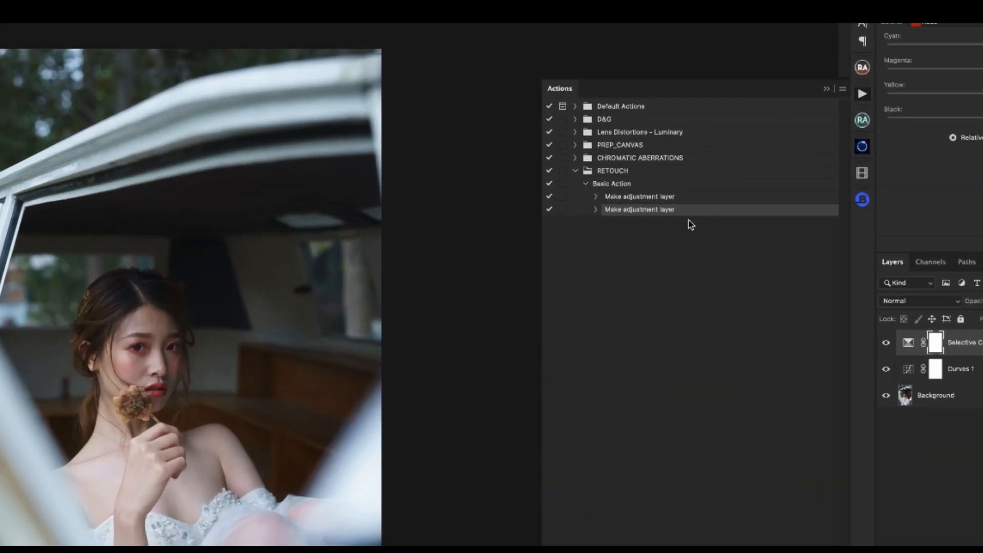
click(701, 193)
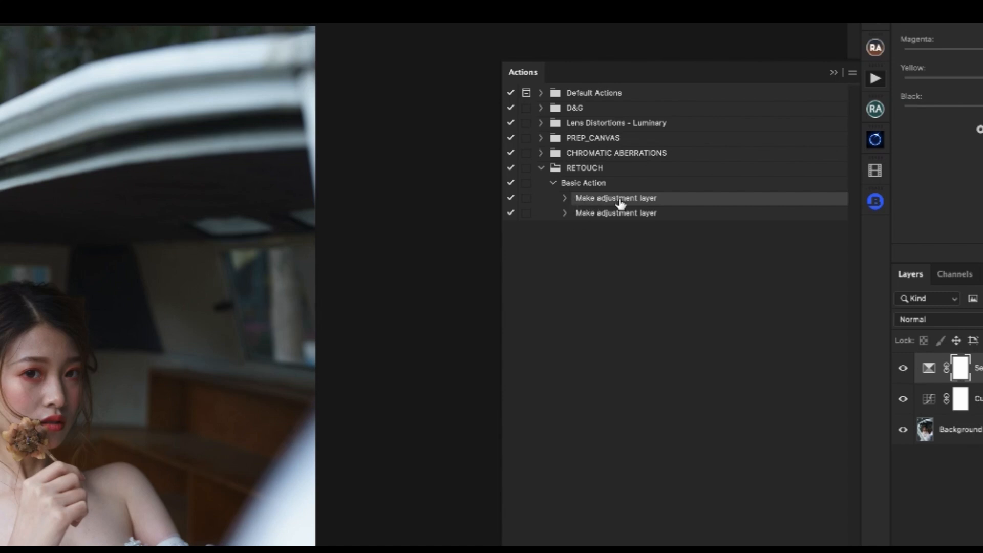
click(565, 199)
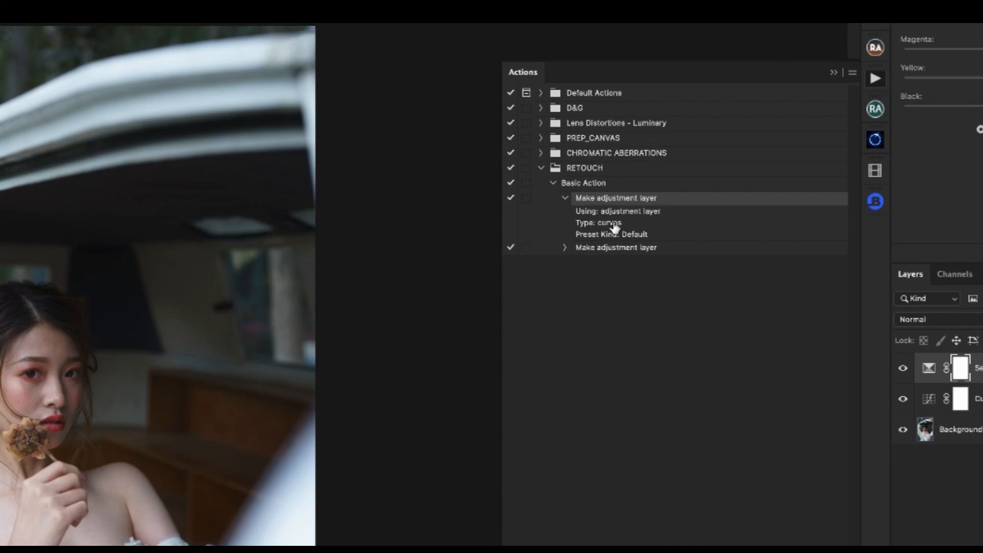
click(565, 248)
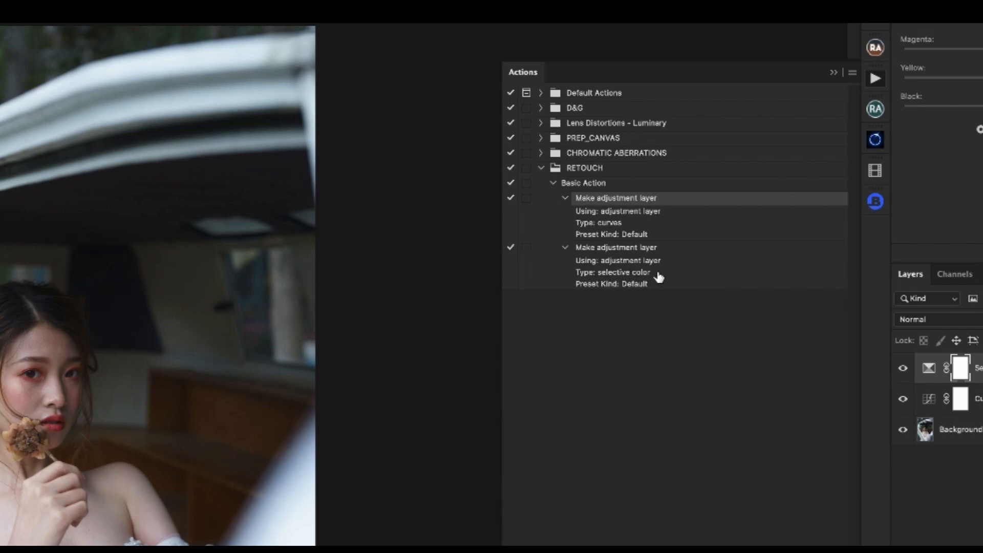
click(565, 248)
click(565, 198)
click(554, 183)
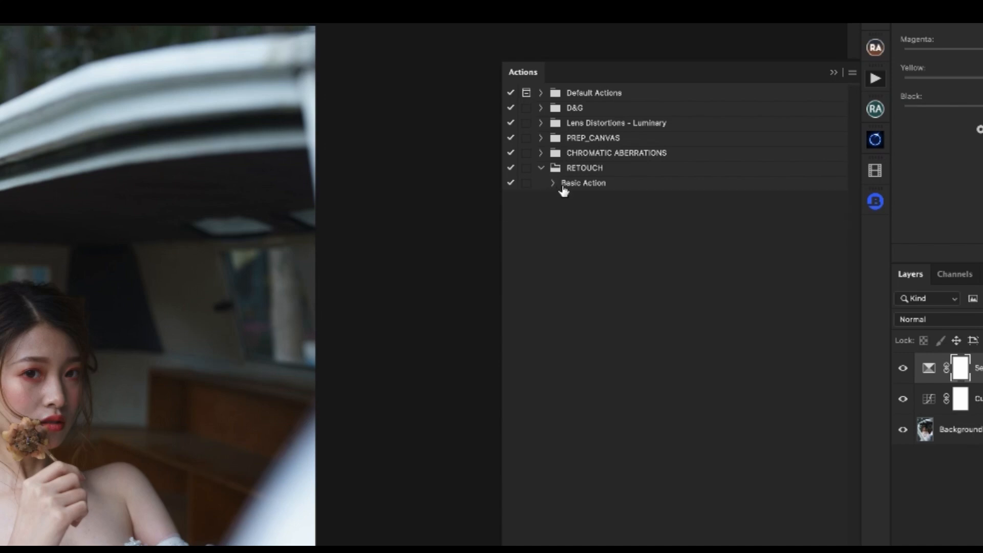
- Delete the Curves and Selective Color layers and play Basic Action on the Background to test it
click(578, 185)
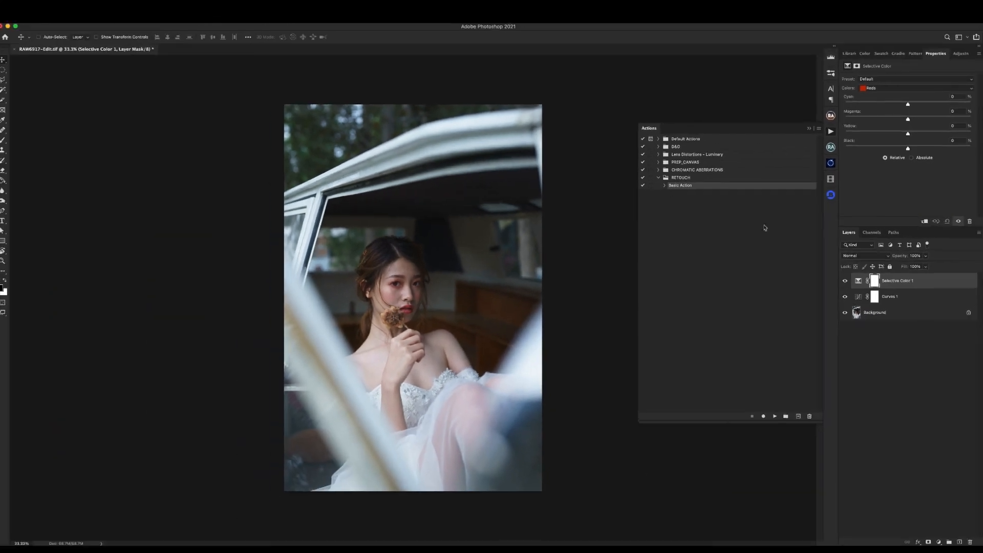
super+click(907, 298)
key(Delete)
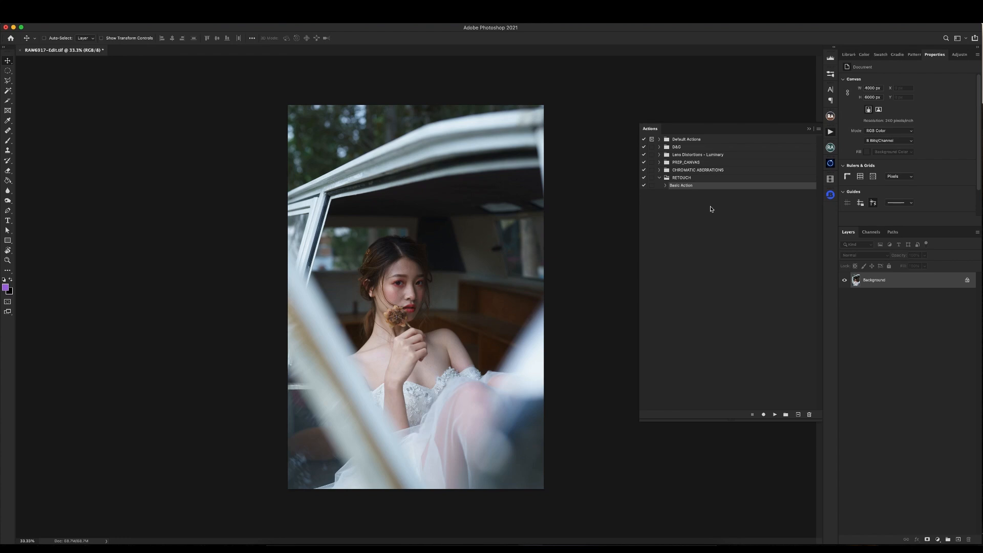
click(666, 185)
click(775, 415)
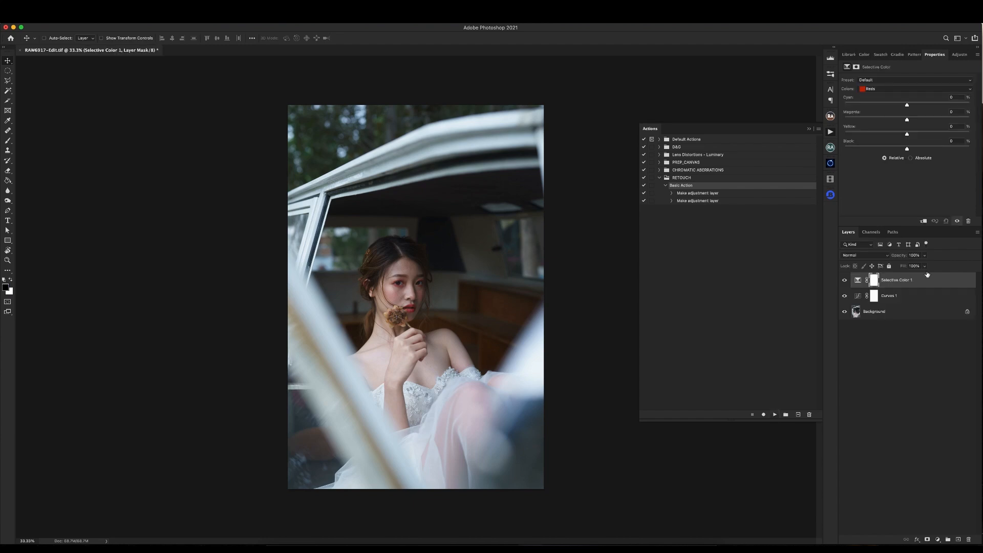
- Delete both adjustment layers again, switch the actions to Button Mode and run Basic Action from its red button
shift+click(906, 296)
key(Delete)
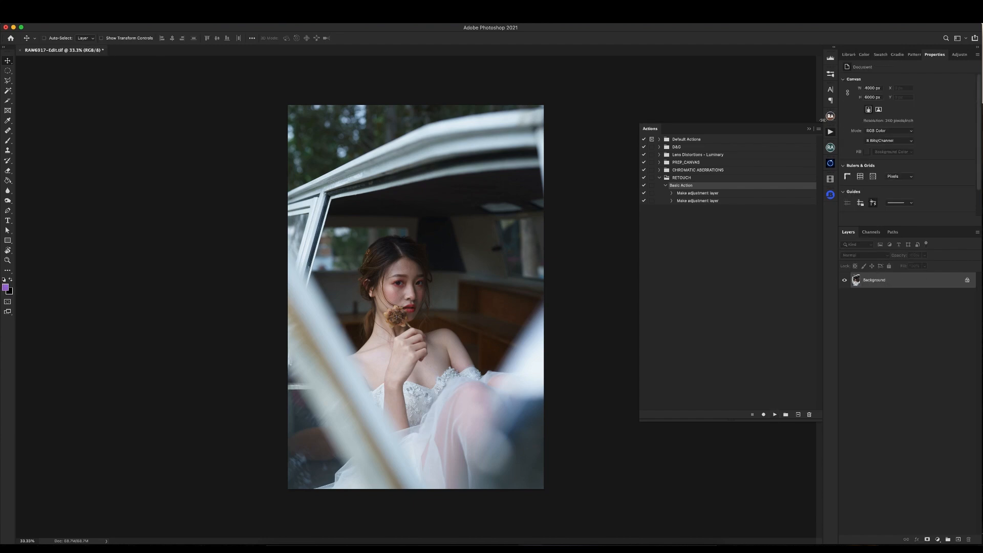
click(819, 128)
click(837, 134)
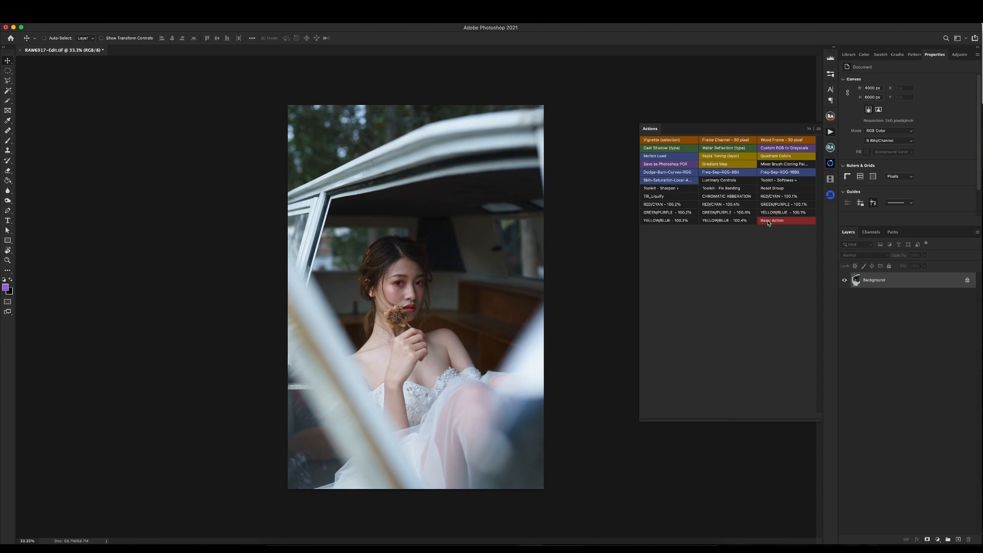
click(784, 223)
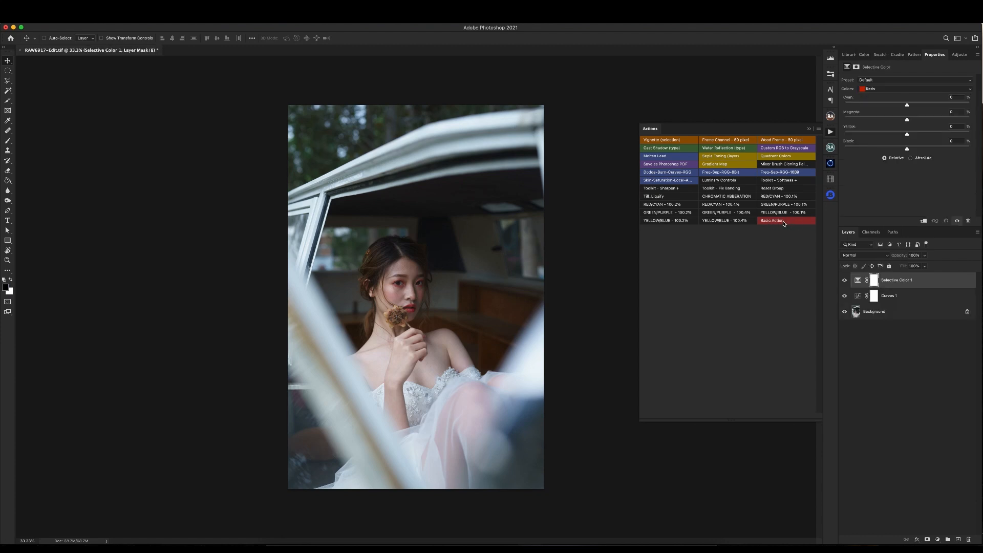
- Check the Curves 1 and Selective Color 1 layer settings and turn Button Mode off
click(908, 296)
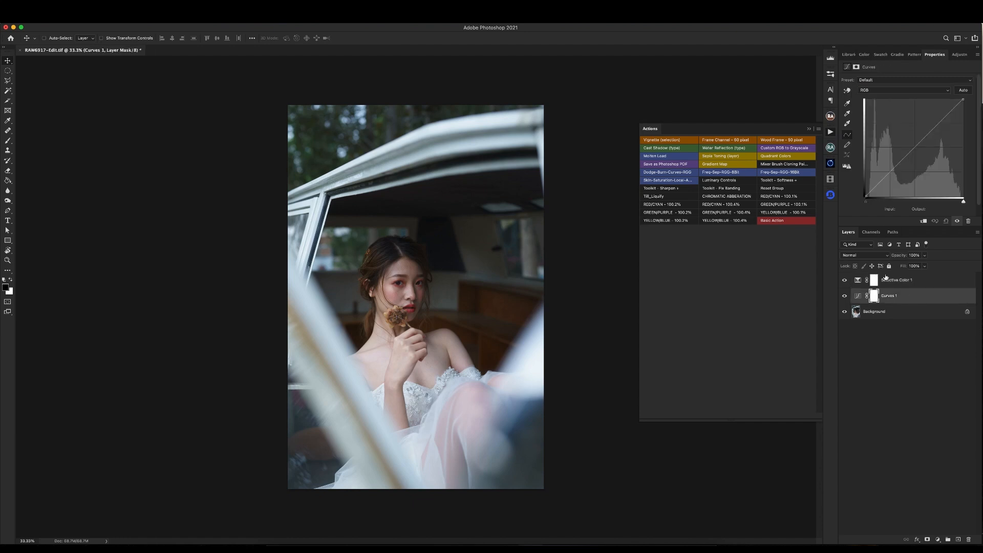
click(927, 279)
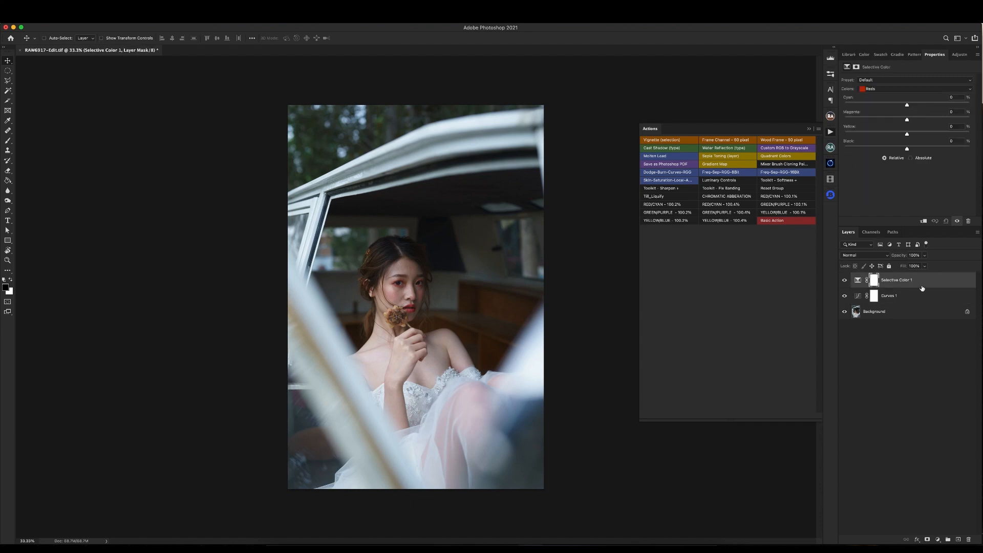
click(819, 129)
click(835, 133)
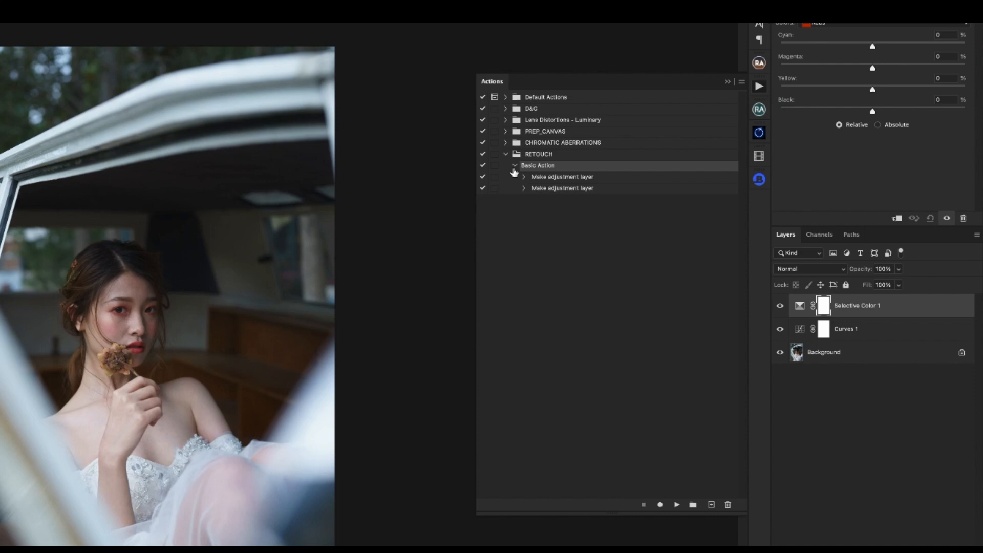
- Duplicate Basic Action within the RETOUCH set and delete the copy
click(666, 185)
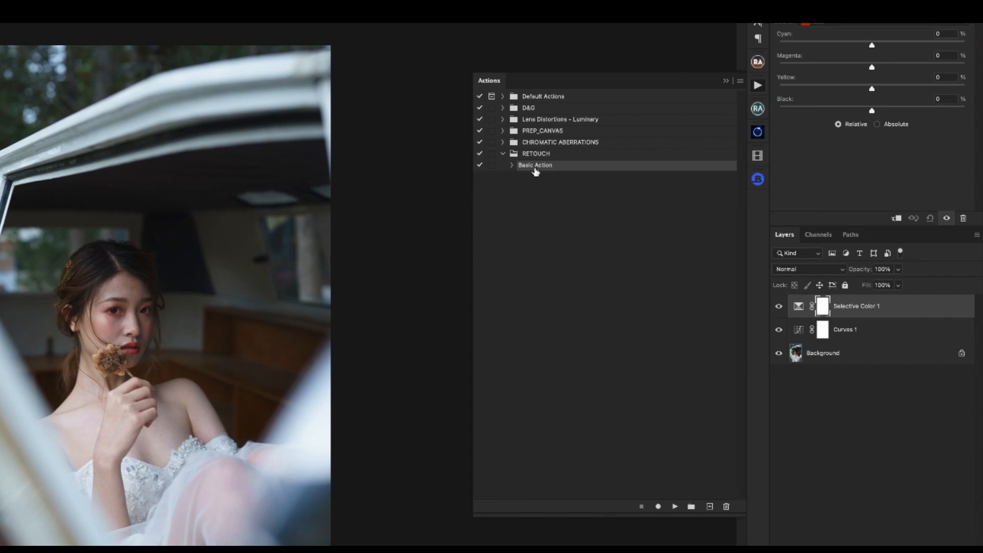
mouse_move(540, 167)
mouse_down()
mouse_move(687, 390)
mouse_move(713, 402)
mouse_move(727, 507)
mouse_up()
key(ctrl+z)
mouse_move(548, 169)
mouse_down()
mouse_move(635, 415)
mouse_move(696, 506)
mouse_move(711, 506)
mouse_up()
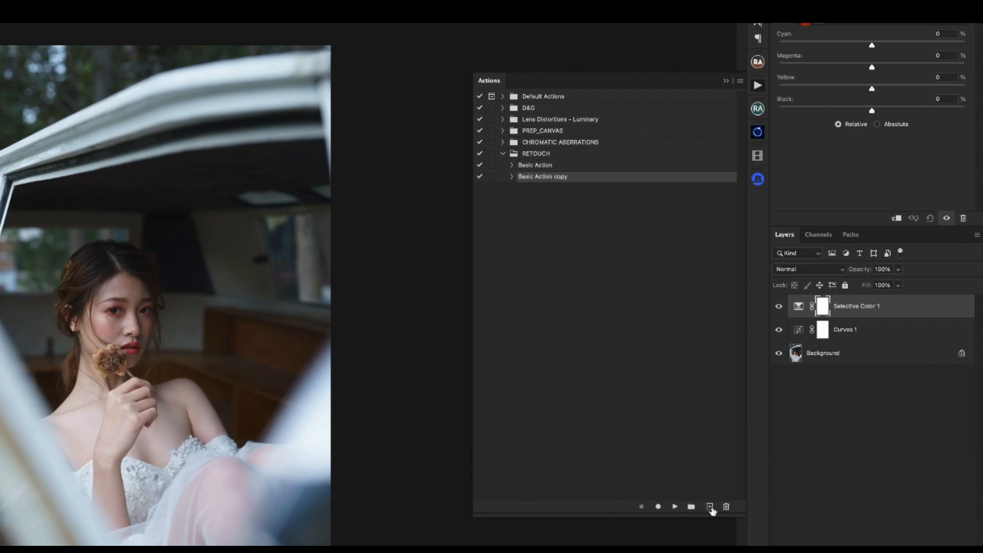
click(881, 330)
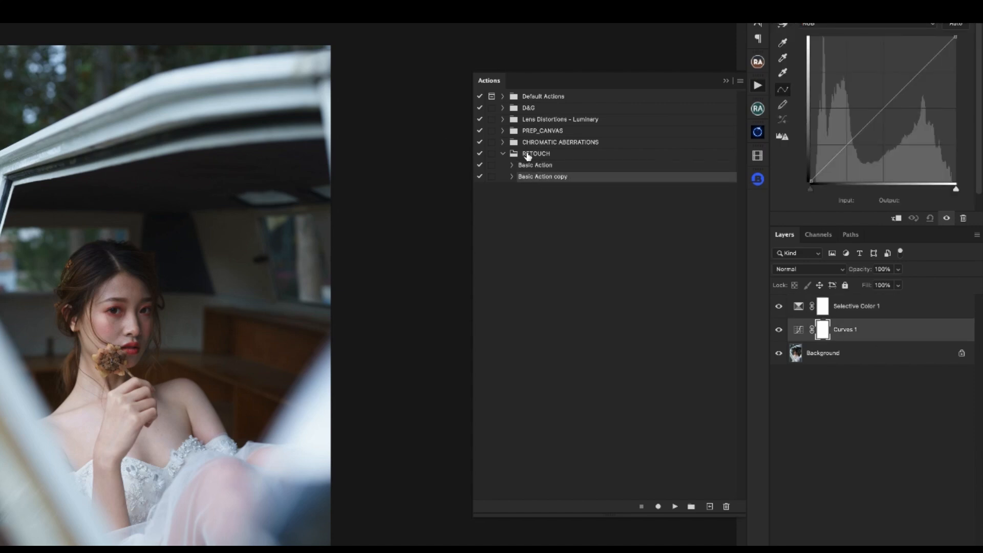
drag(543, 178, 727, 507)
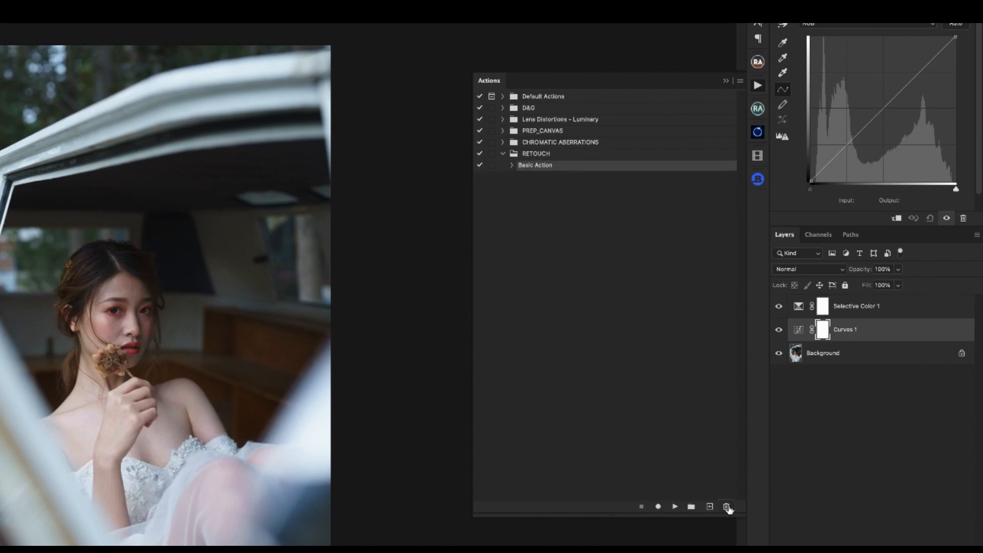
- Resume recording Basic Action after its second adjustment layer step and record selecting the Selective Color 1 layer
click(512, 165)
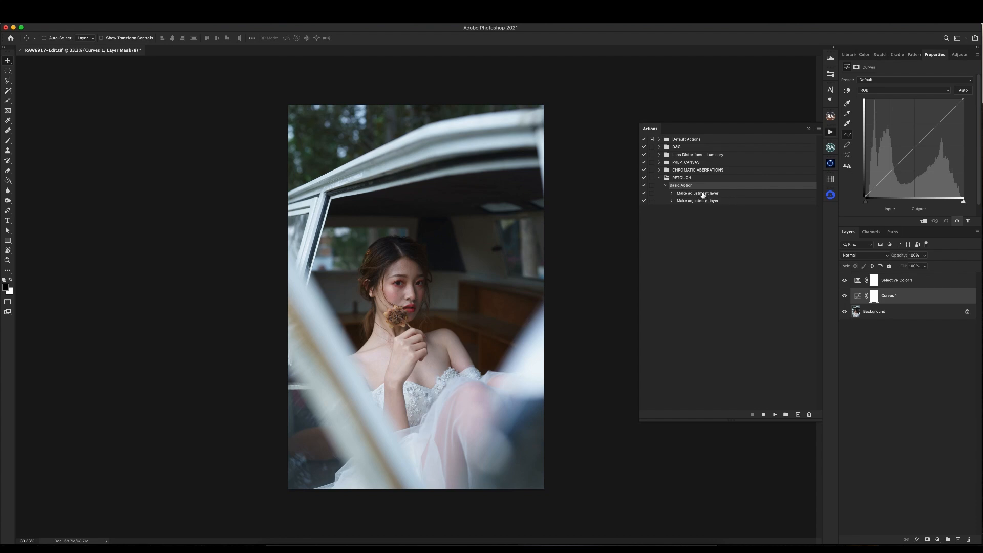
click(686, 202)
click(672, 200)
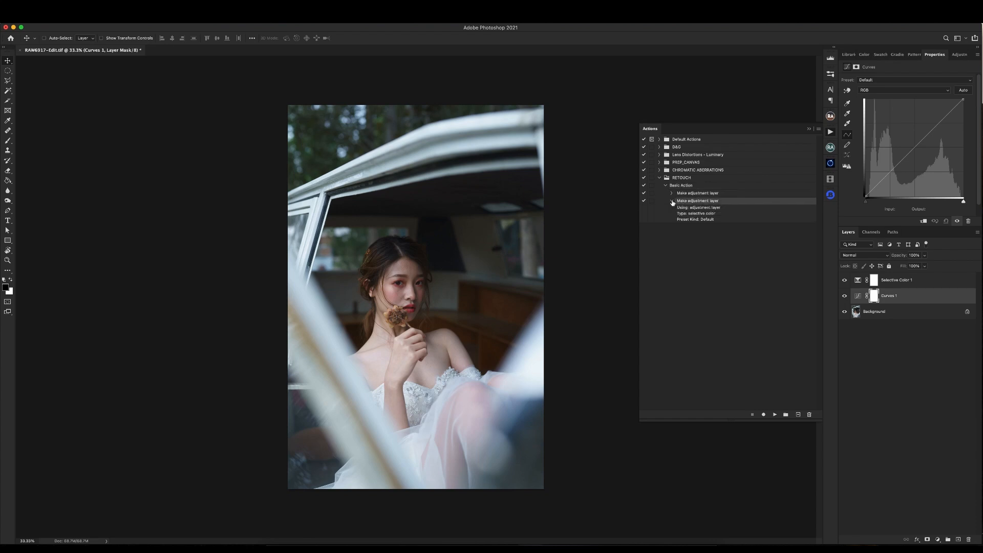
click(671, 193)
click(671, 193)
click(671, 201)
click(763, 414)
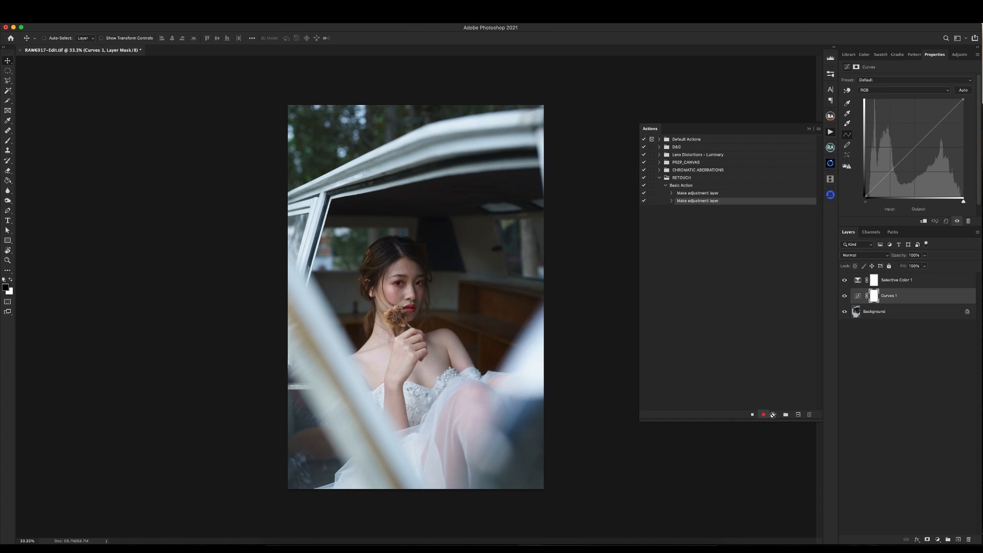
click(909, 282)
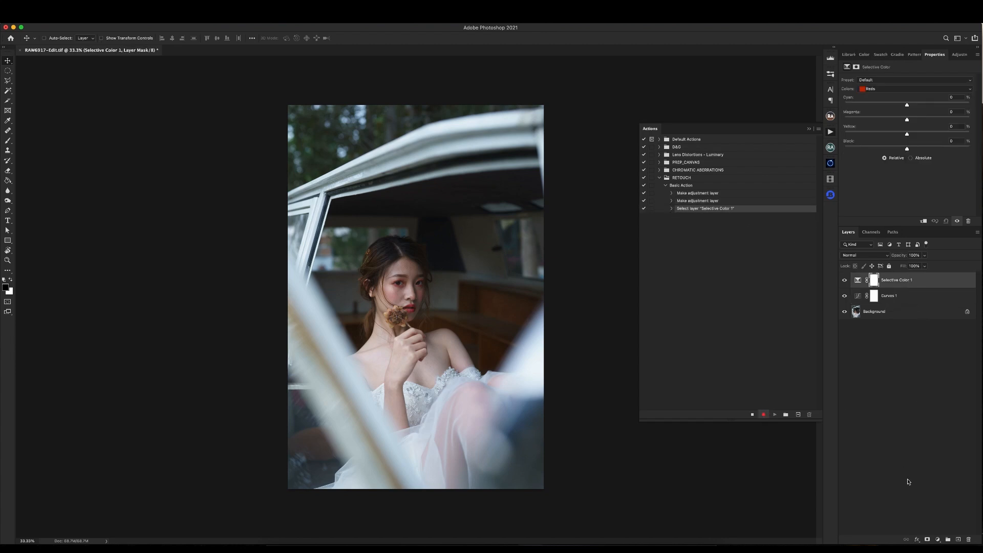
- Record adding Vibrance and Hue/Saturation adjustment layers above Selective Color 1 and stop recording
click(938, 540)
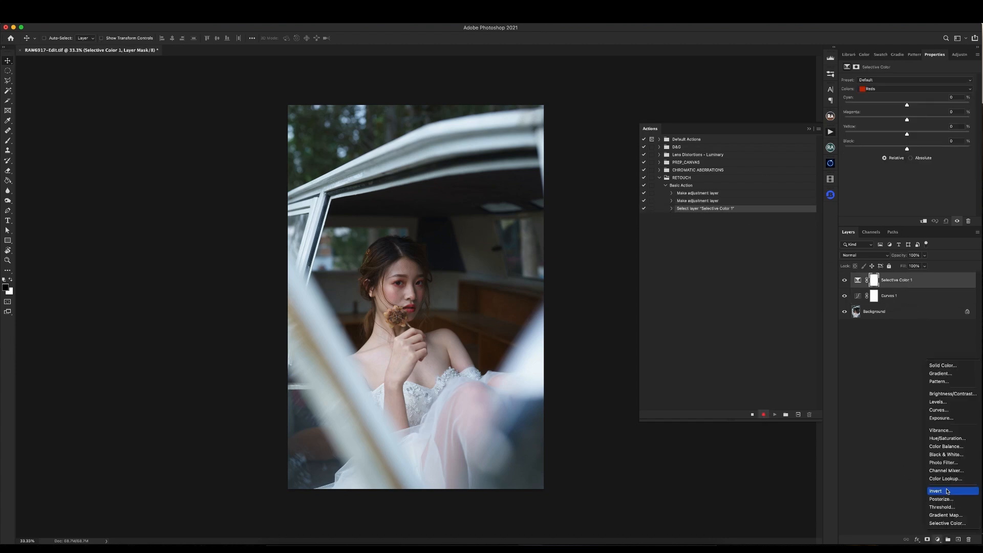
click(948, 429)
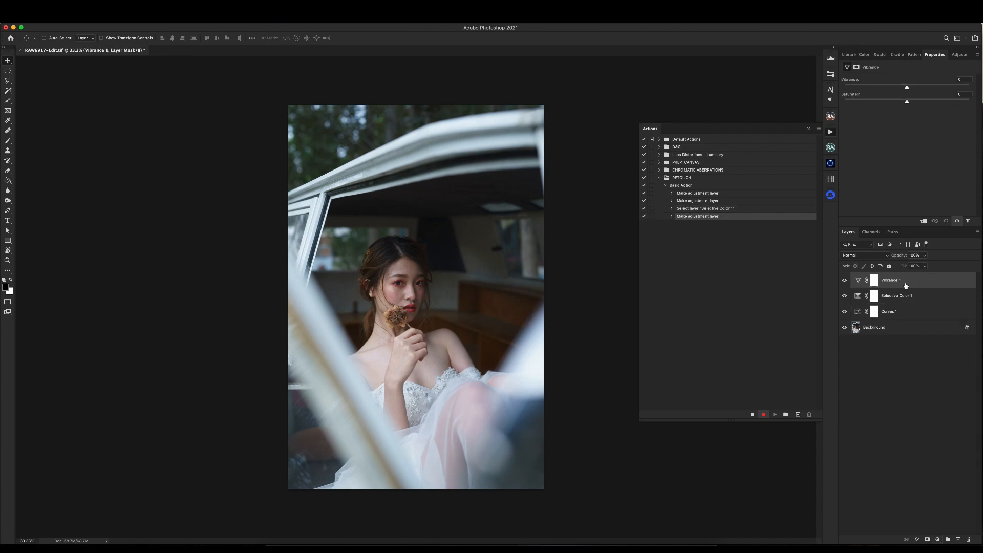
click(939, 540)
click(947, 437)
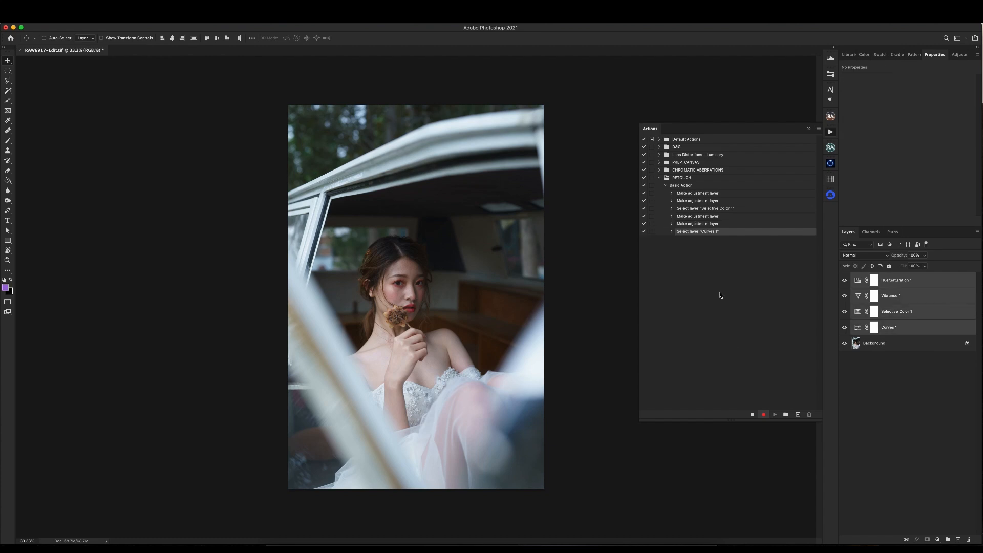
click(753, 415)
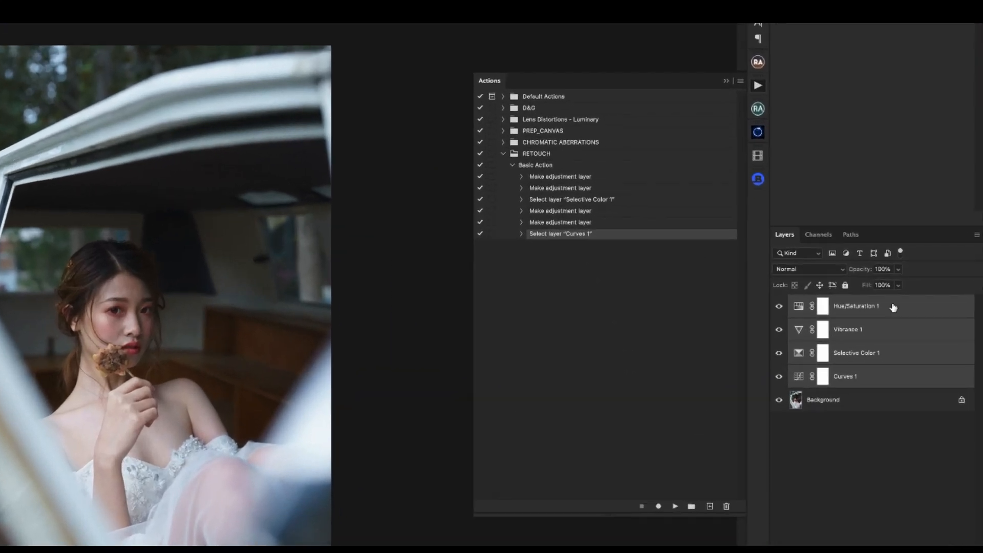
- Delete all four adjustment layers and remove the Select layer "Curves 1" step from Basic Action
click(922, 281)
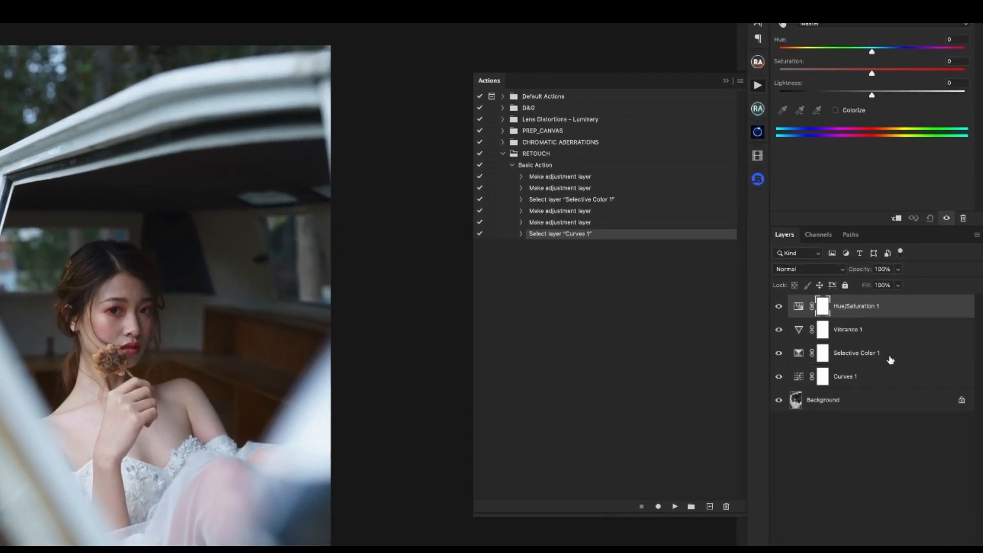
shift+click(891, 365)
key(Delete)
drag(580, 242, 726, 505)
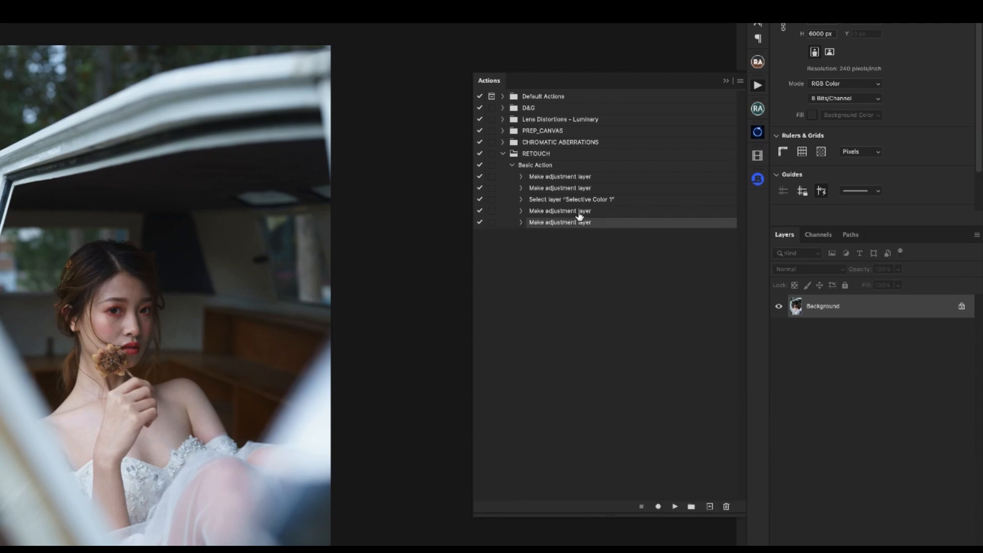
- Play the whole Basic Action on the Background and check each of the four adjustment layers
click(548, 167)
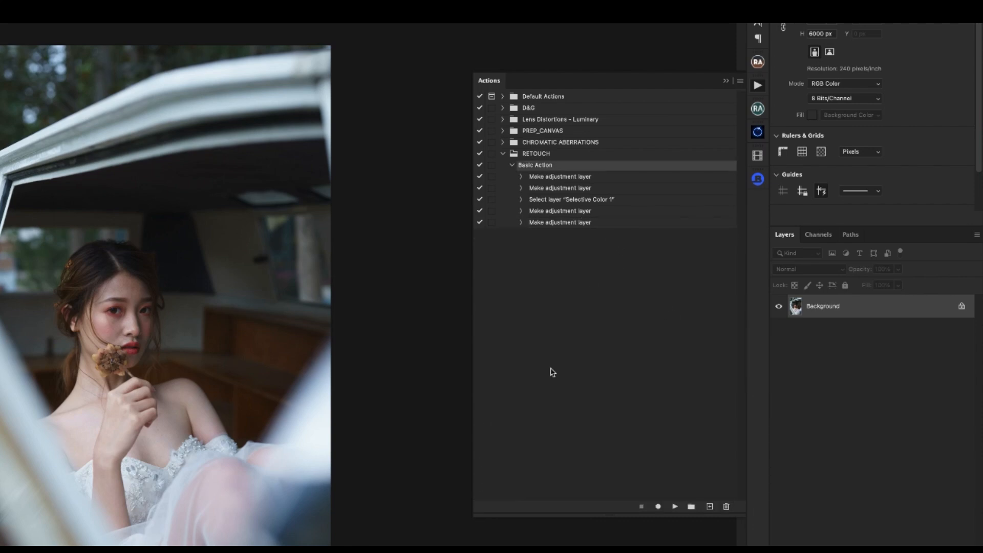
click(675, 506)
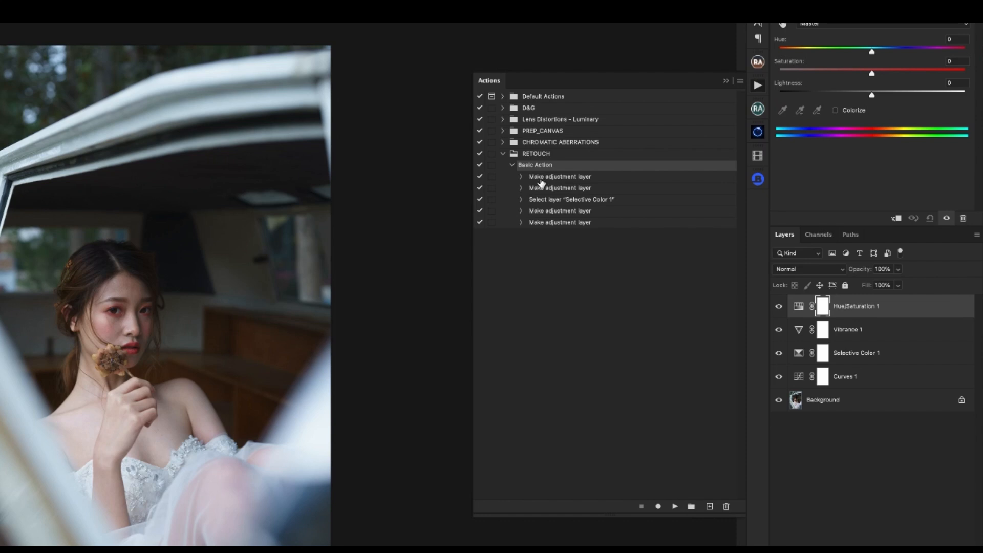
click(859, 380)
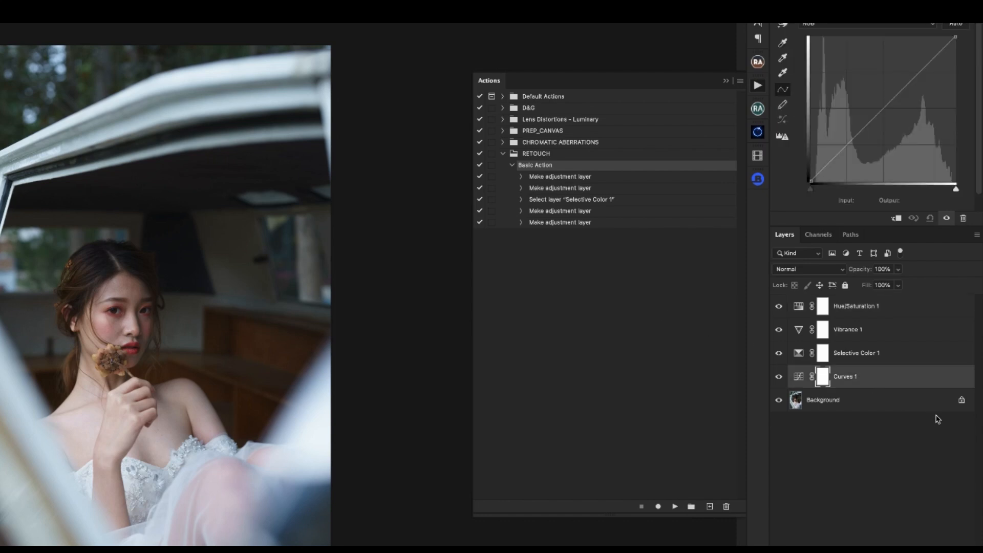
click(894, 355)
click(888, 330)
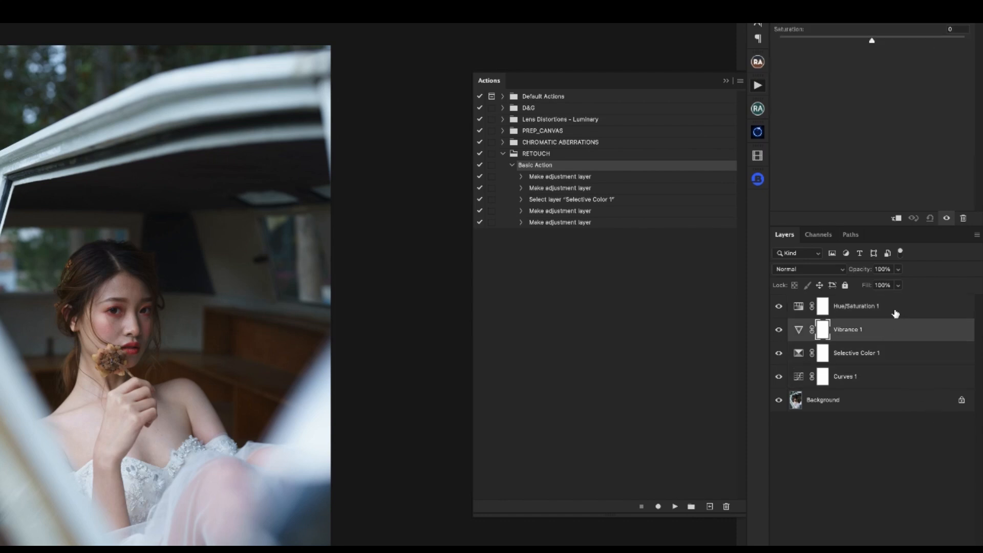
click(896, 312)
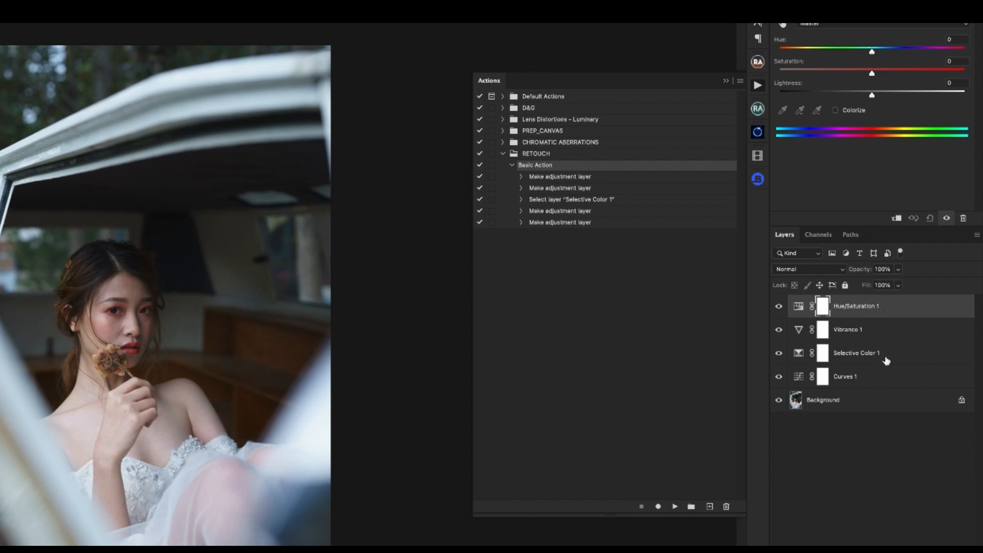
- Expand every recorded step of Basic Action to review its adjustment type and settings
click(521, 176)
click(520, 249)
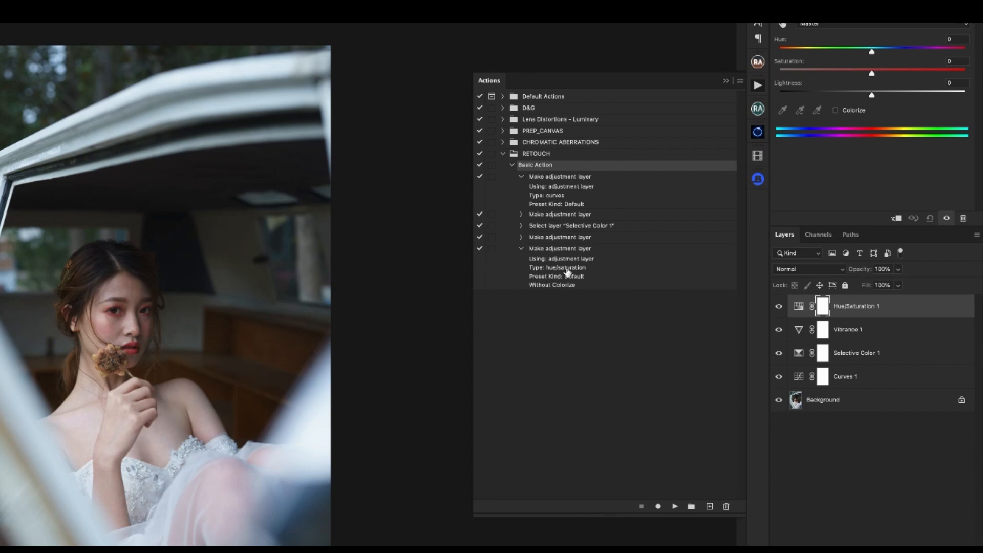
click(521, 214)
click(521, 252)
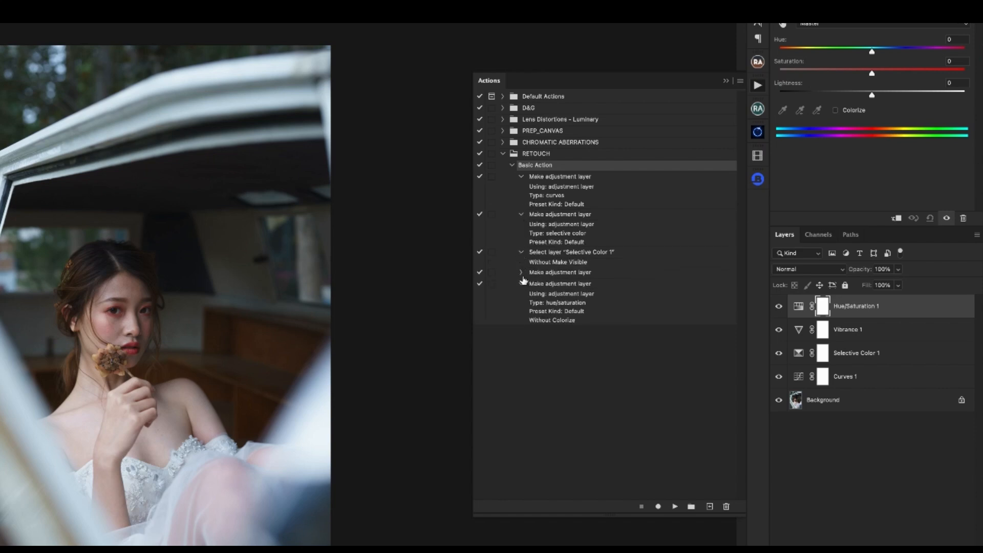
click(521, 272)
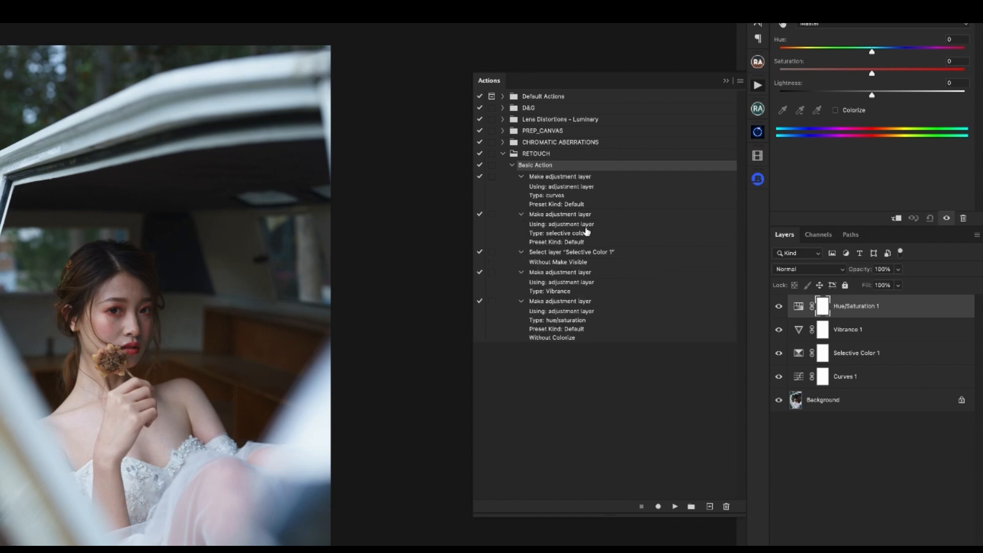
click(551, 177)
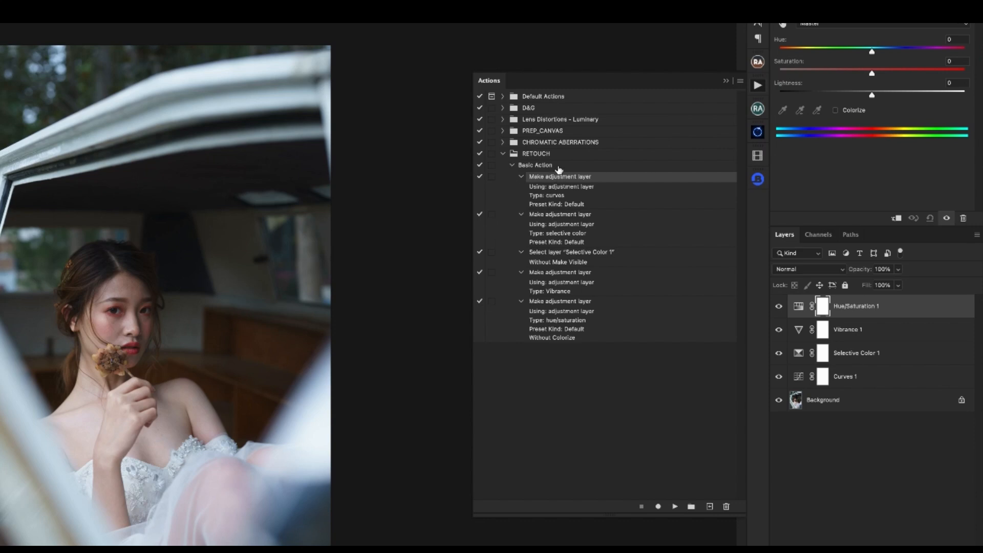
- Collapse the details of Basic Action's steps and go through the steps one by one in order
click(521, 177)
click(521, 188)
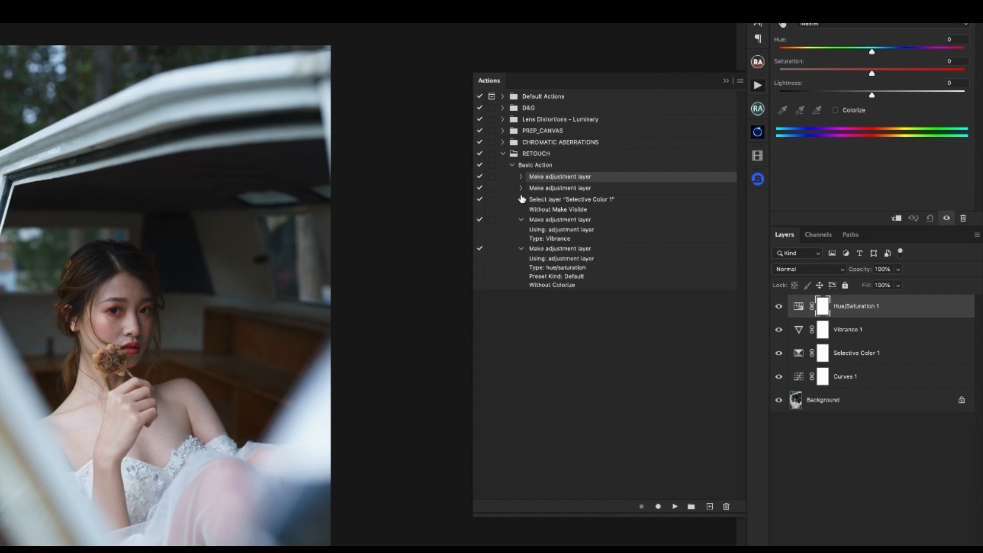
click(520, 200)
click(521, 211)
click(521, 222)
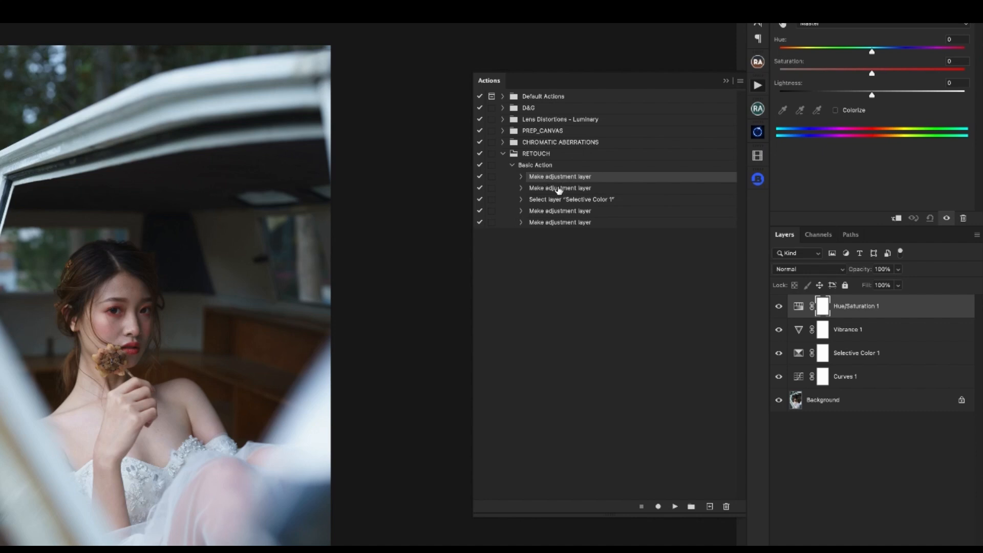
click(559, 189)
click(563, 201)
click(565, 212)
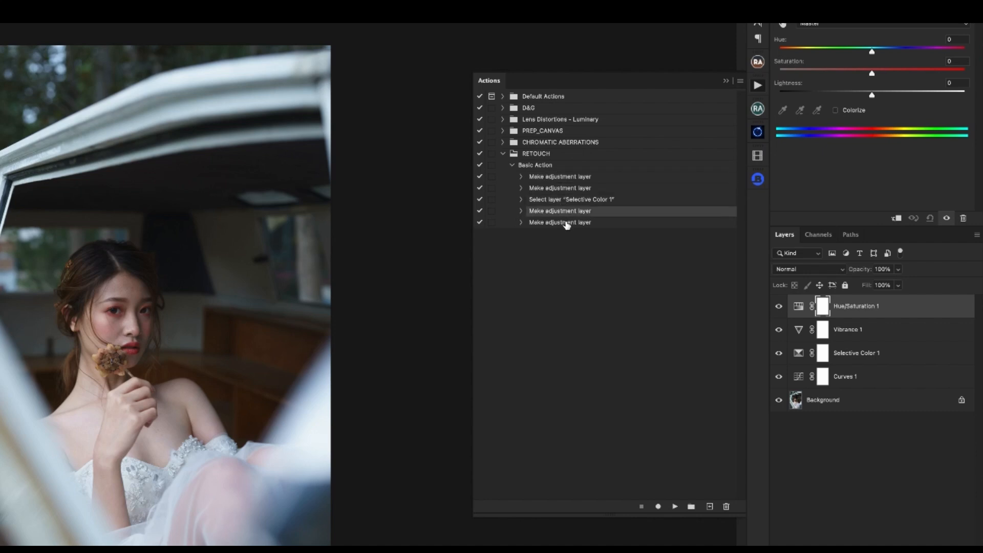
click(567, 226)
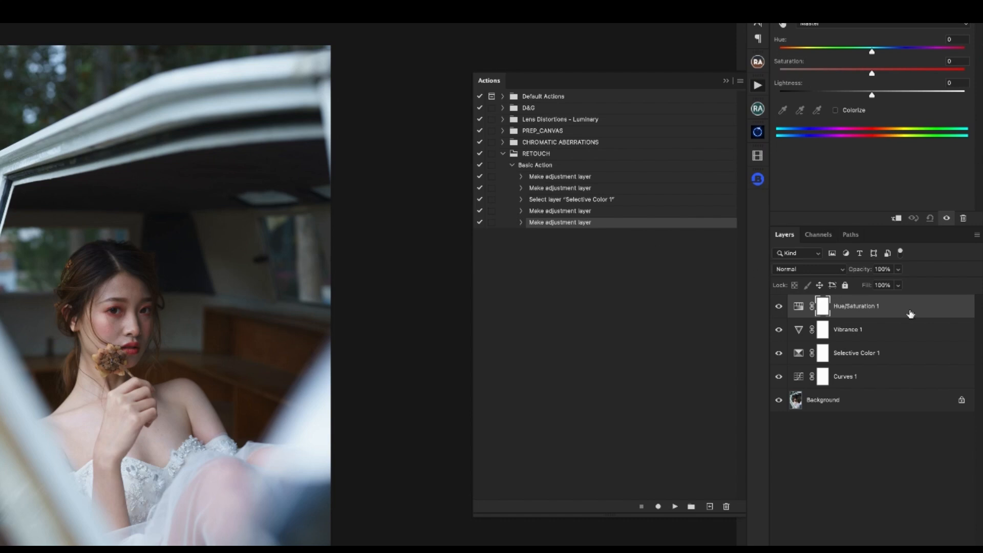
- Reorder Basic Action's steps so the Hue/Saturation layer is made first and the Curves layer last
click(521, 223)
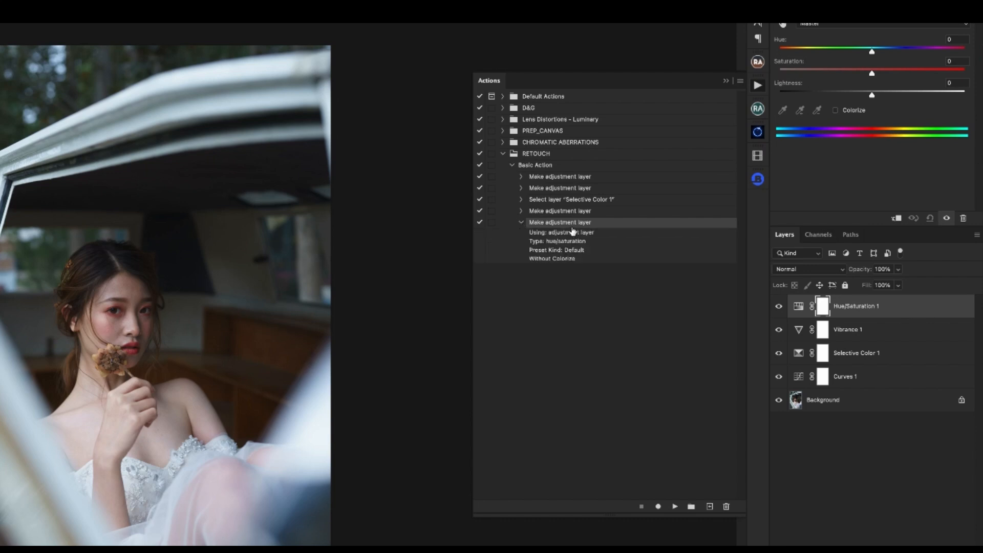
click(521, 223)
drag(545, 223, 568, 227)
click(560, 189)
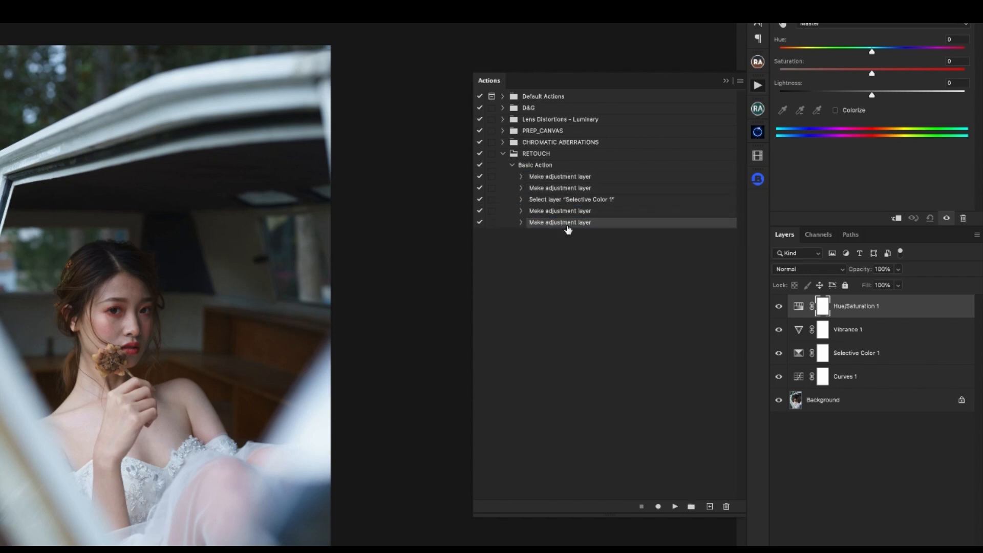
- Delete the four adjustment layers, replay Basic Action on the Background and check the order of the new layers
shift+click(869, 381)
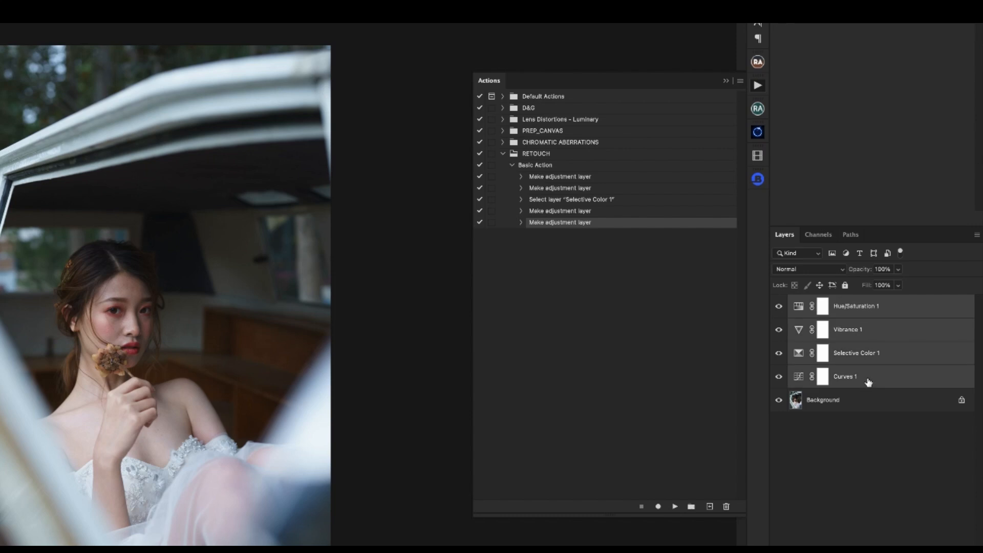
key(Delete)
click(538, 167)
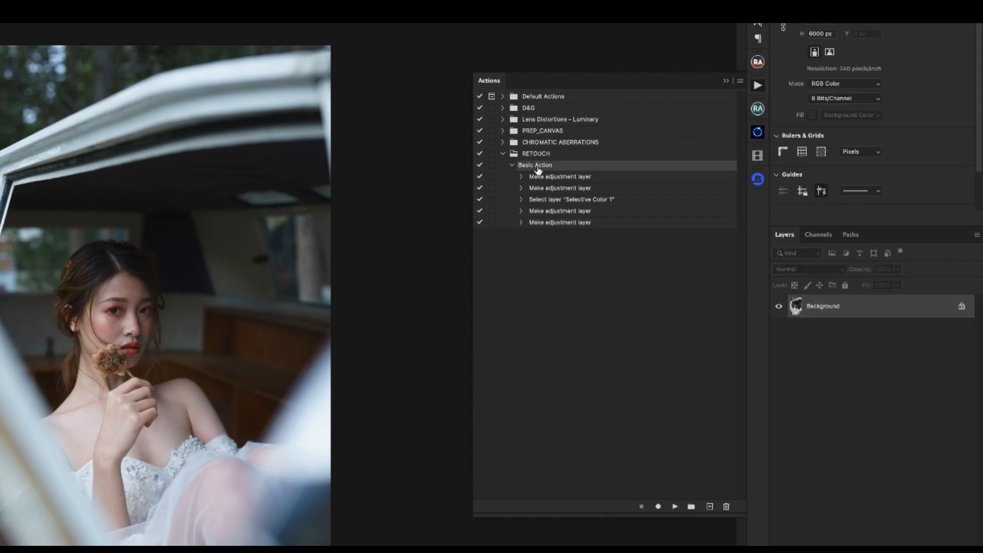
click(675, 507)
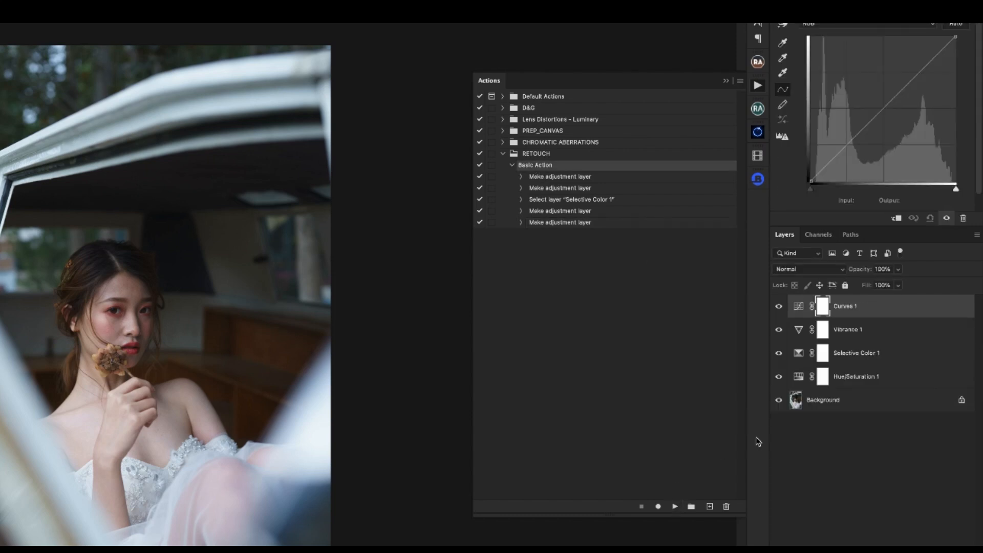
click(869, 379)
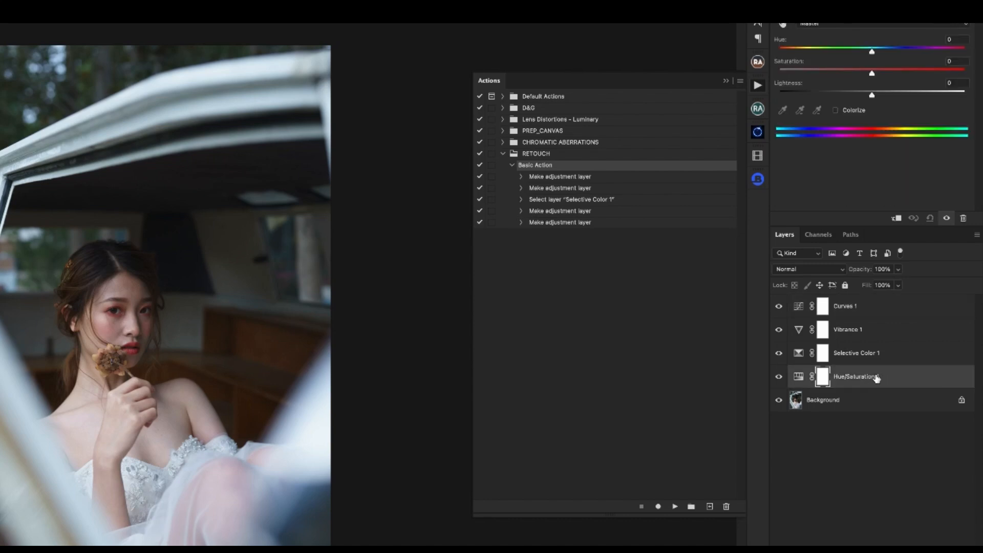
click(875, 307)
- Collapse Basic Action and the RETOUCH set, and display the actions in Button Mode
click(558, 177)
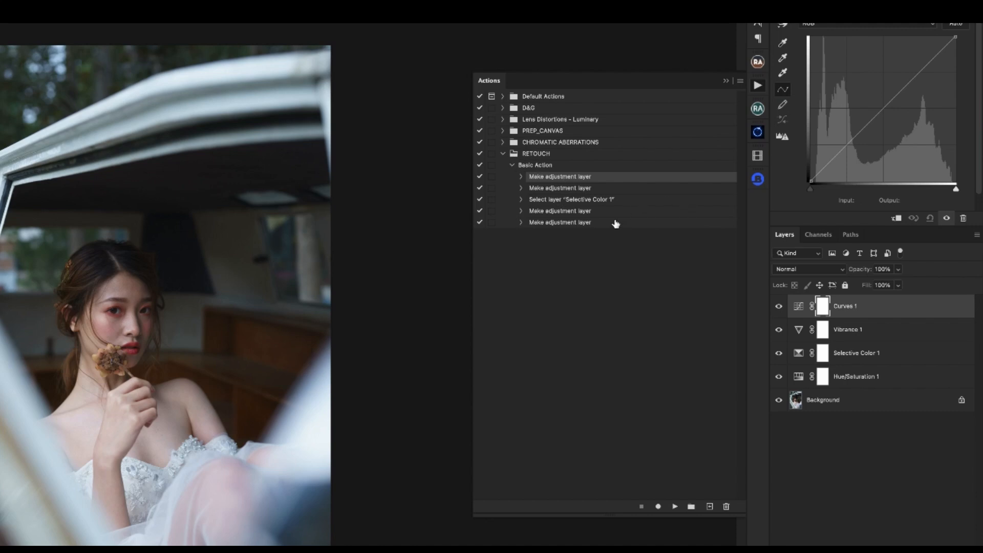
click(512, 166)
click(503, 153)
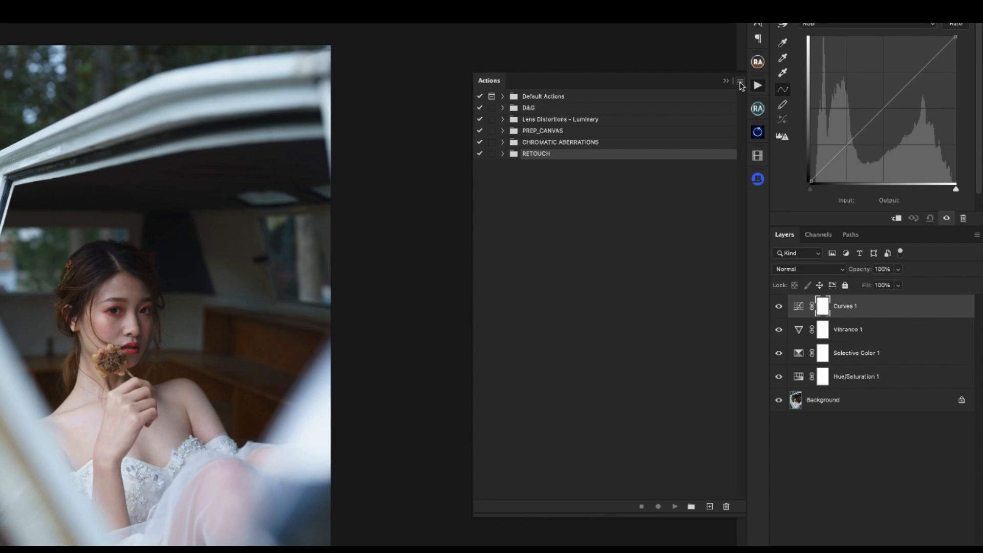
click(740, 82)
click(756, 90)
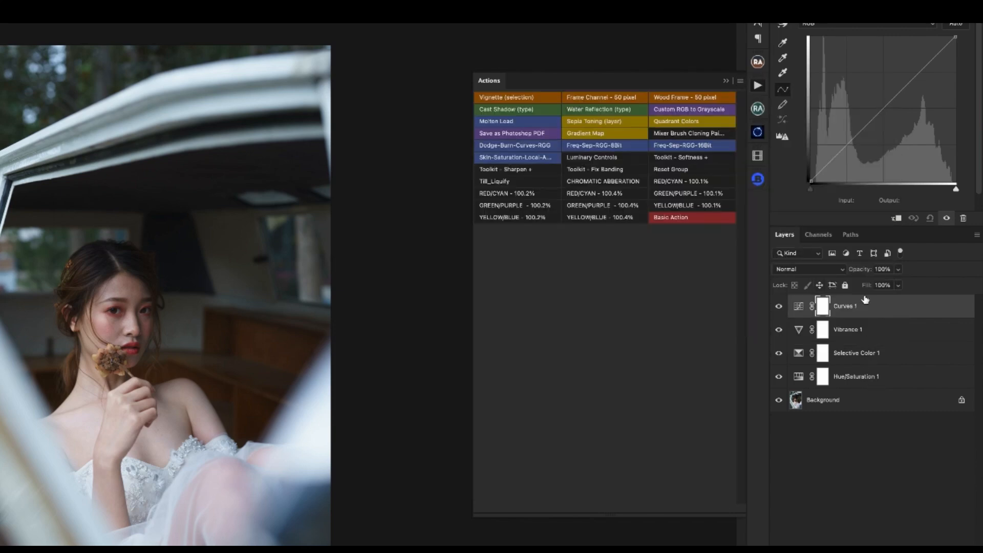
- Delete the four adjustment layers, run Basic Action from Button Mode and check the layers it makes
shift+click(866, 379)
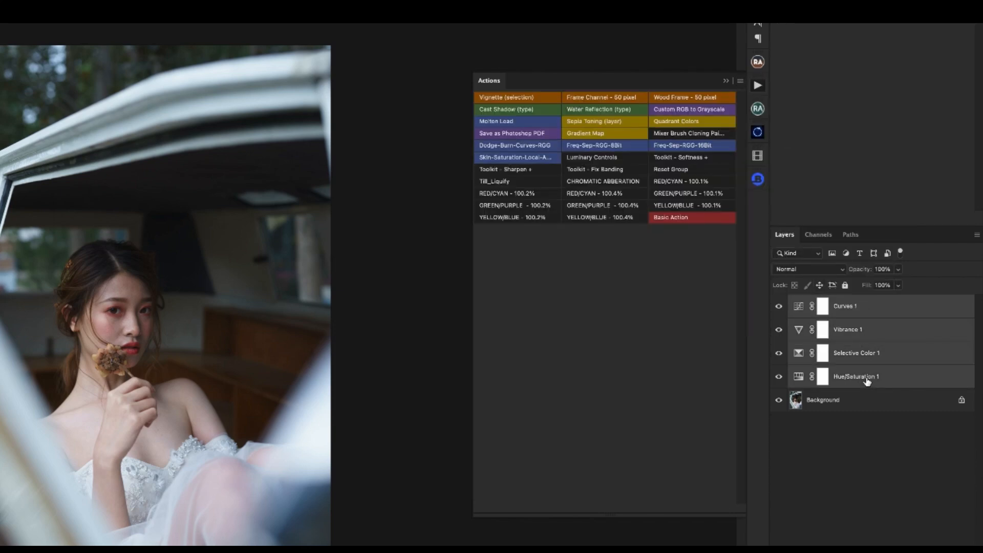
key(Delete)
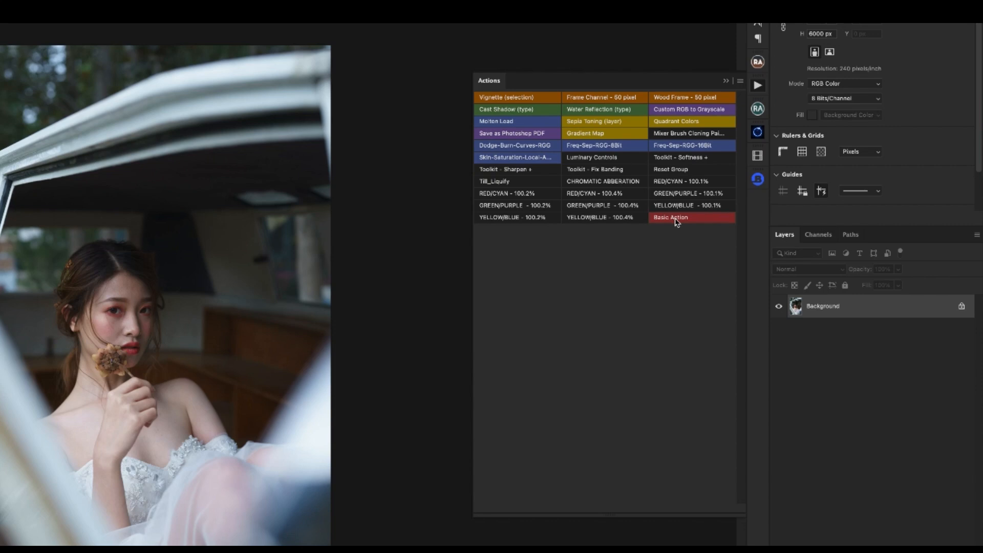
click(677, 217)
click(864, 349)
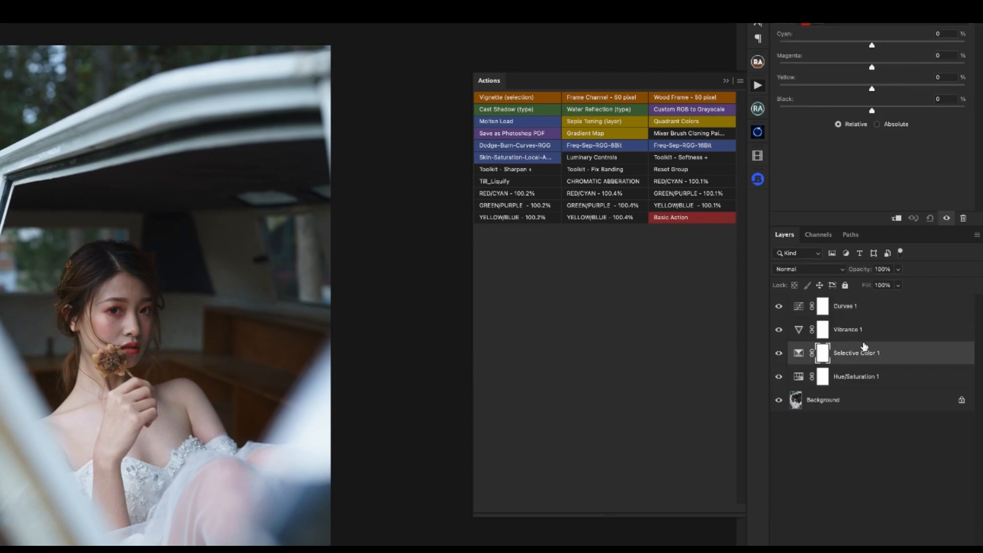
click(862, 330)
click(863, 353)
click(865, 376)
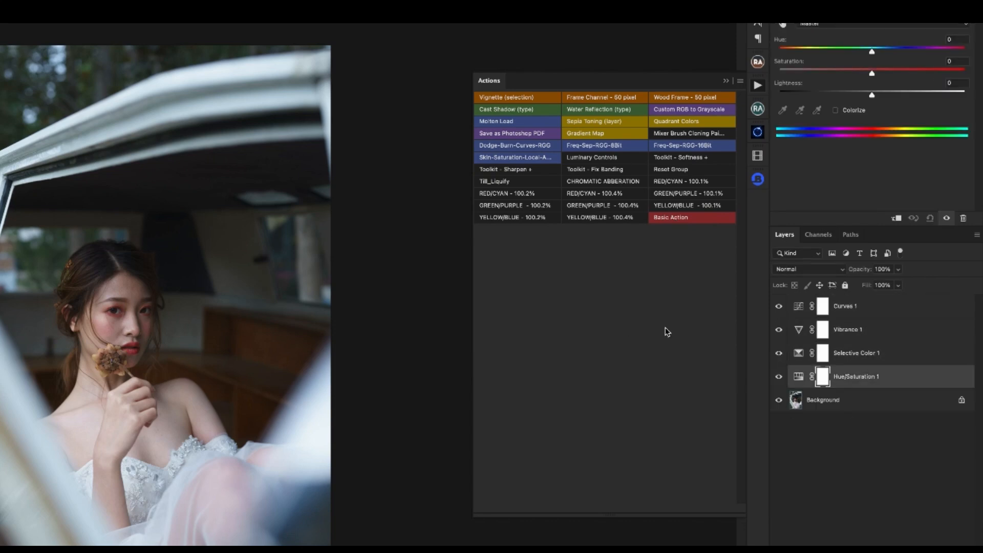
- Turn off Button Mode to return the actions to the list view
click(740, 82)
click(752, 85)
click(740, 82)
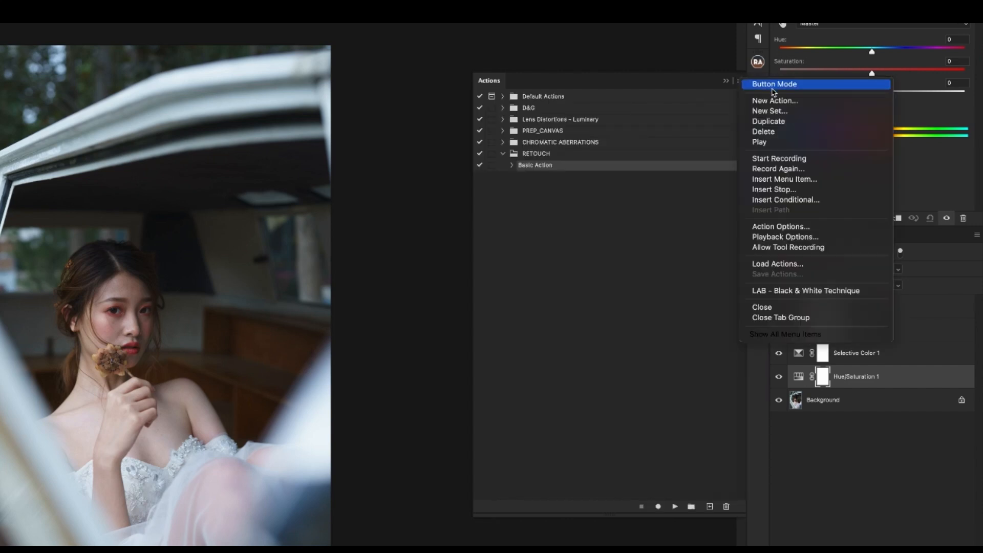
click(687, 223)
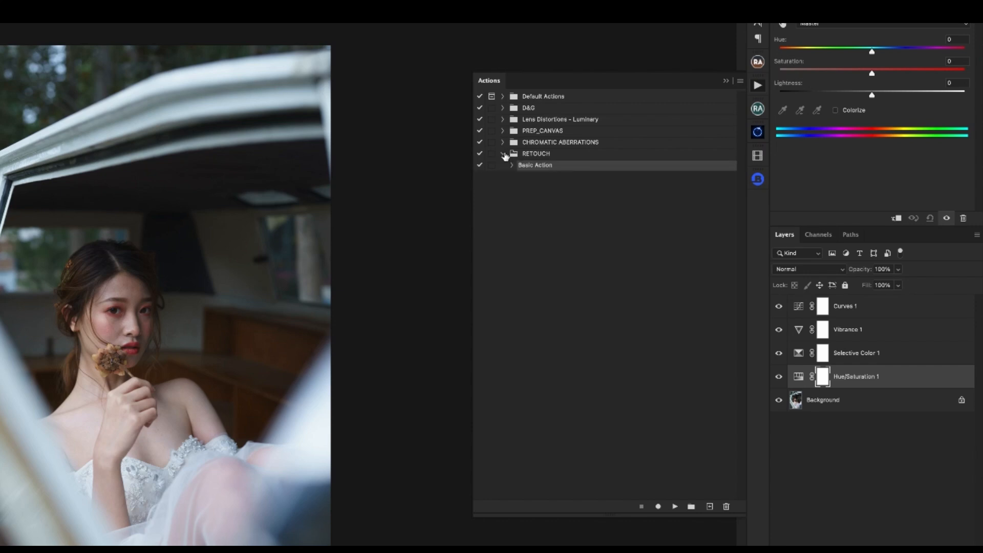
- Examine the function key and color choices in Basic Action's Action Options, leaving without changes
click(739, 81)
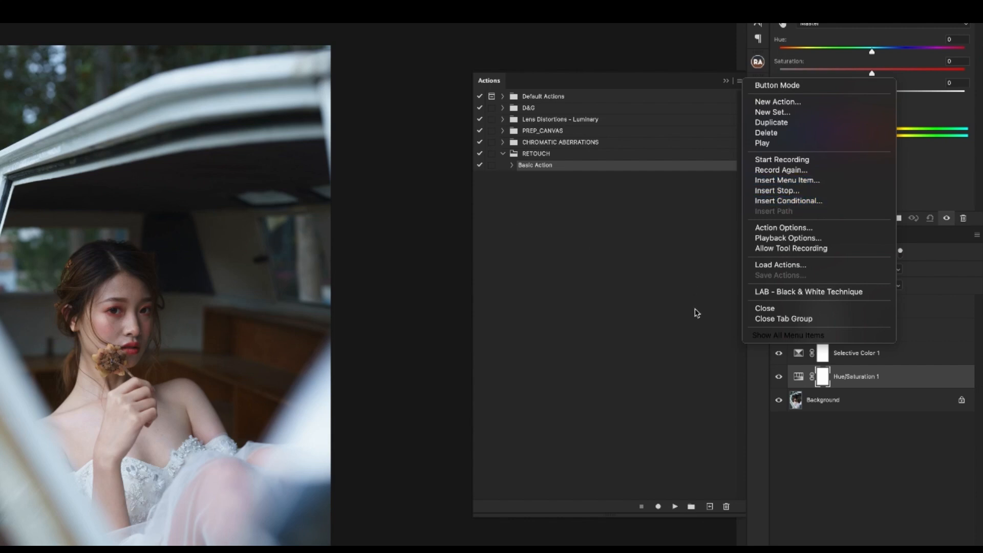
click(801, 231)
drag(508, 214, 562, 234)
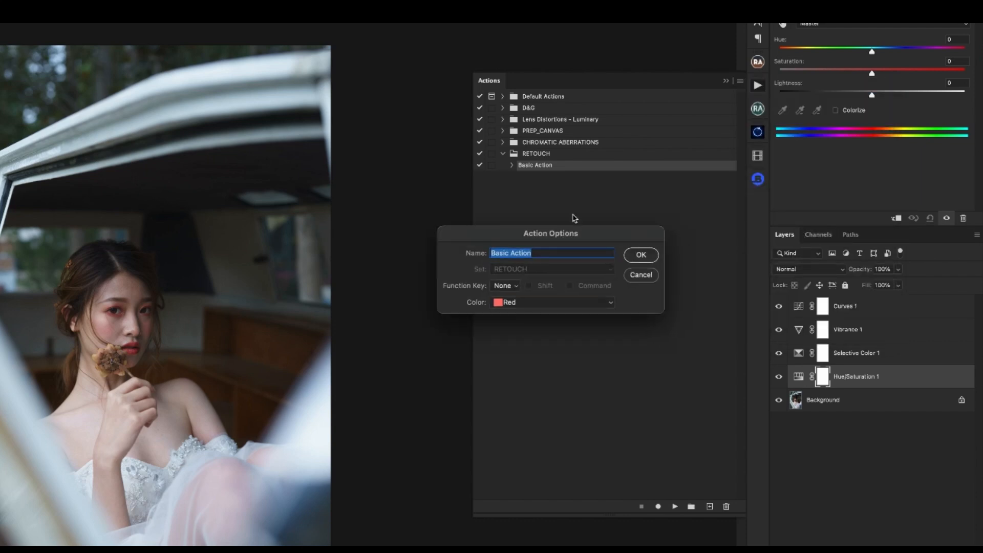
click(507, 286)
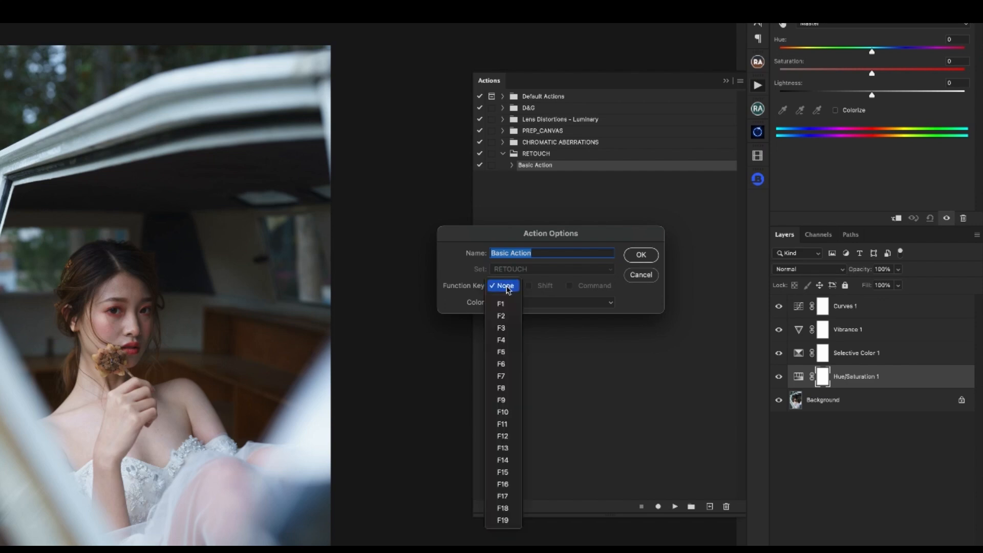
click(542, 282)
click(547, 302)
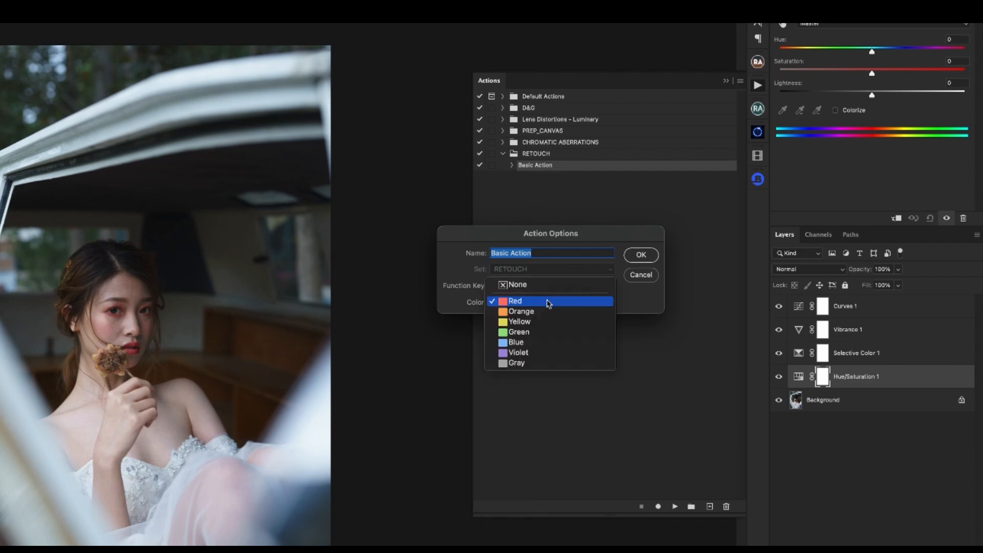
click(543, 270)
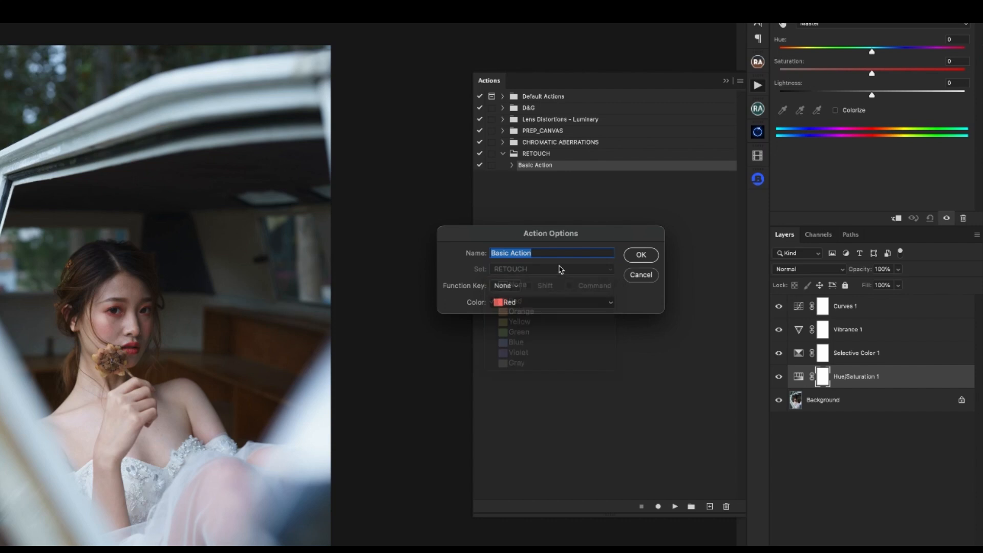
click(641, 275)
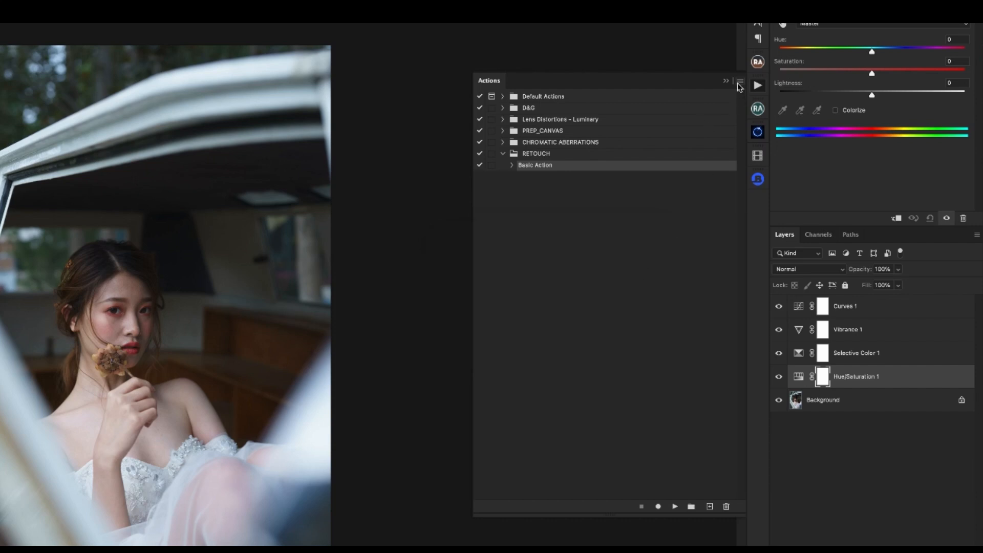
- Collapse and select the RETOUCH set and examine the commands for loading and saving actions
click(740, 80)
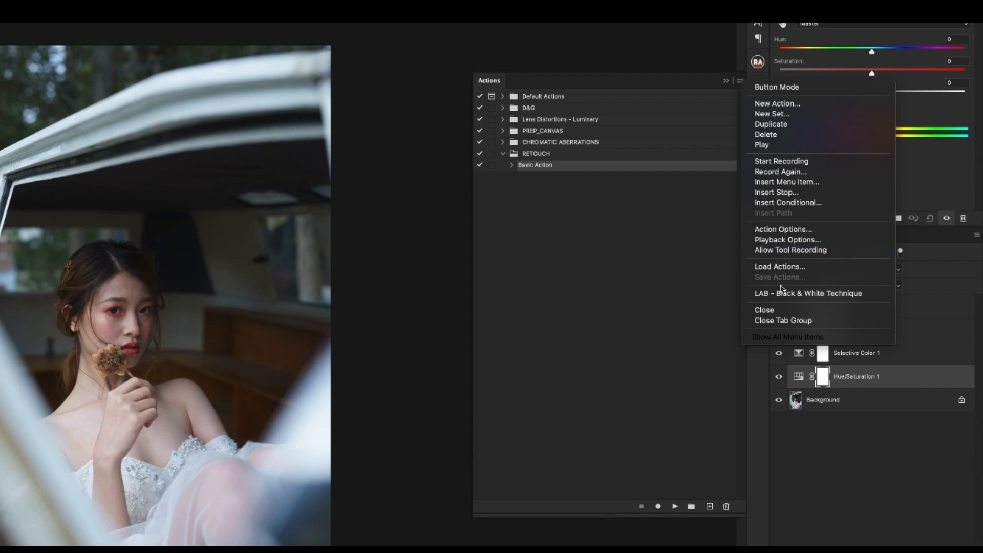
click(502, 155)
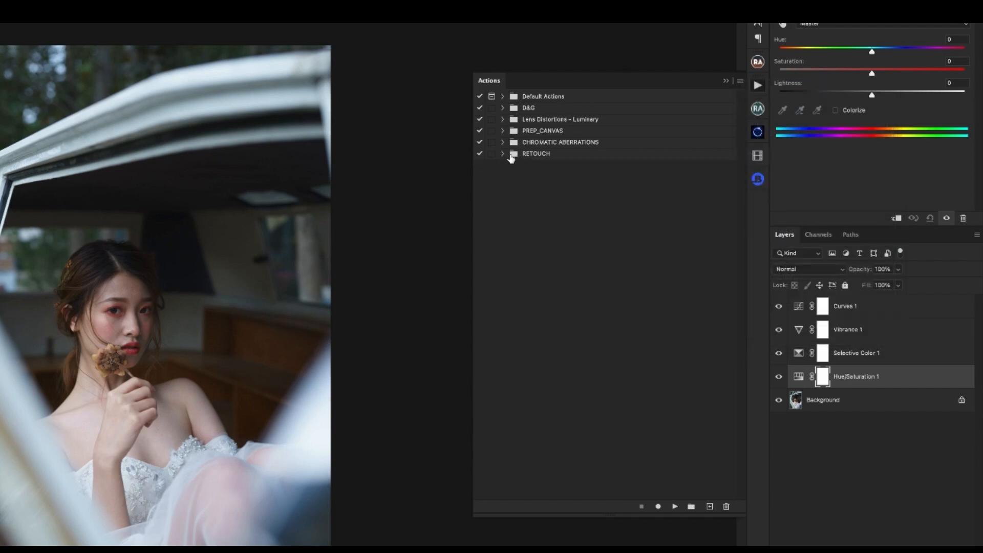
click(740, 82)
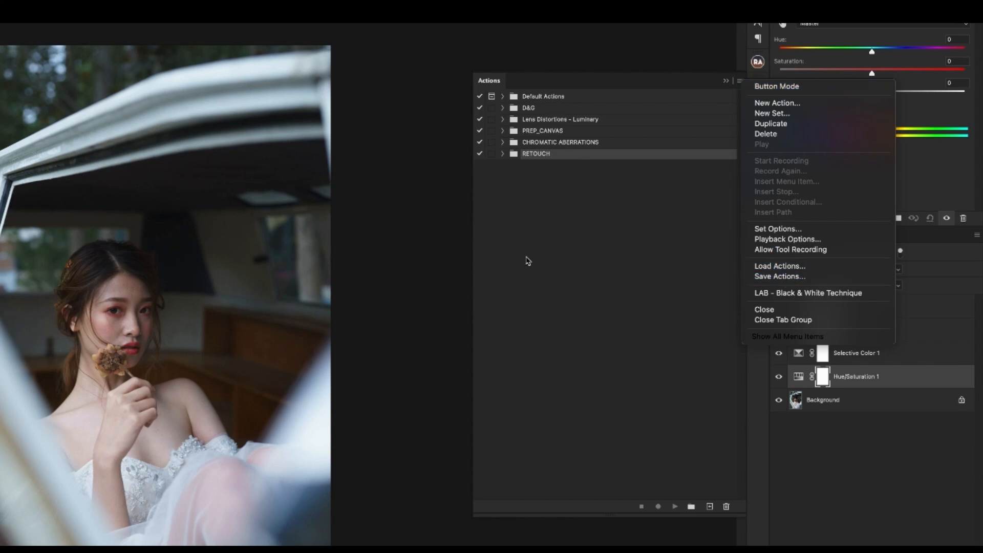
click(709, 94)
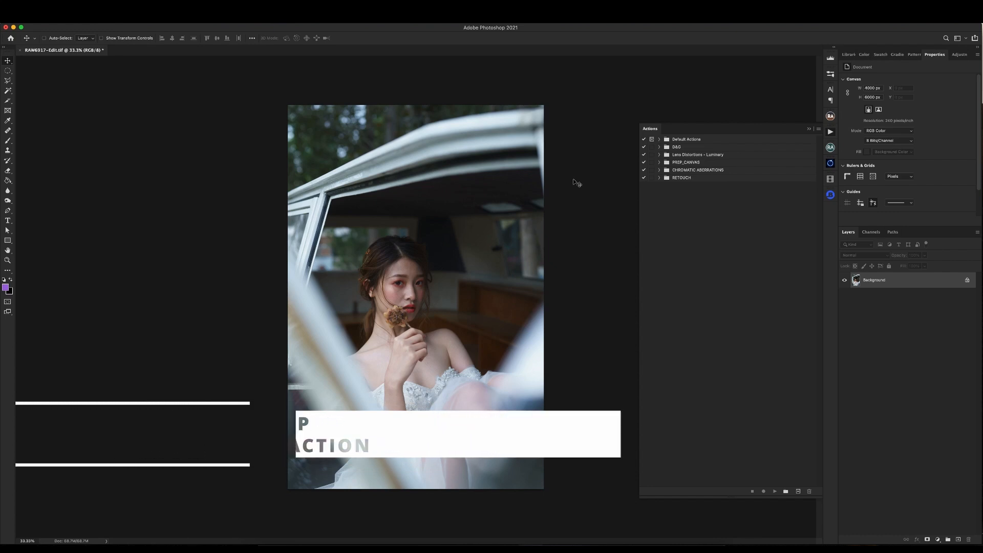
- Create a new action named "Dodge And Burn" in the RETOUCH set with the color Red and start recording it
click(685, 178)
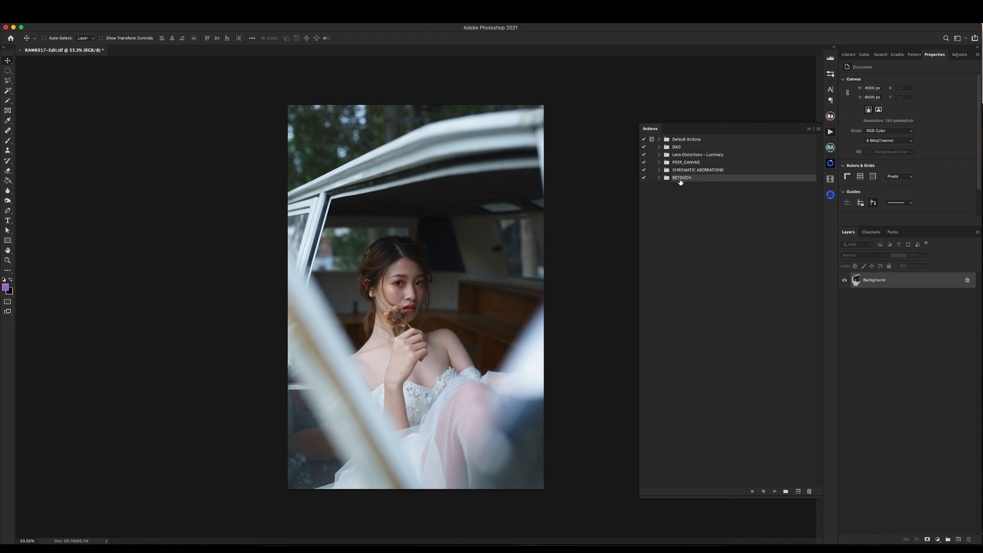
click(659, 178)
click(797, 492)
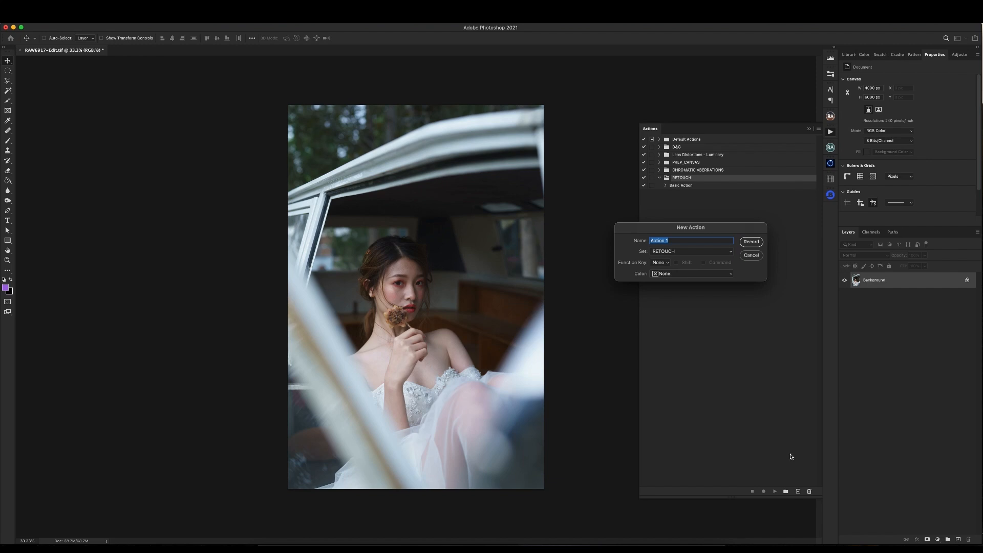
text(Dodge And Burn)
click(659, 263)
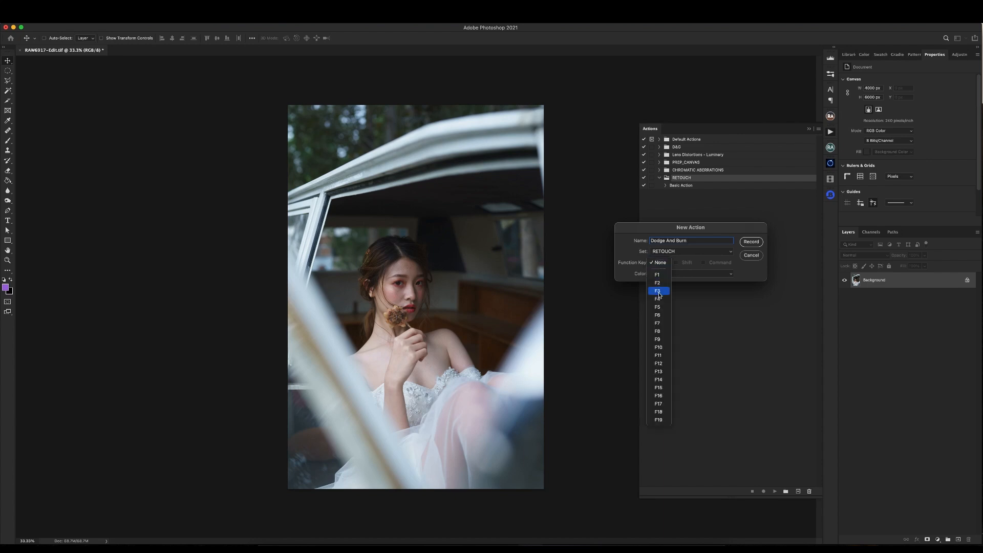
click(684, 264)
click(665, 273)
click(676, 284)
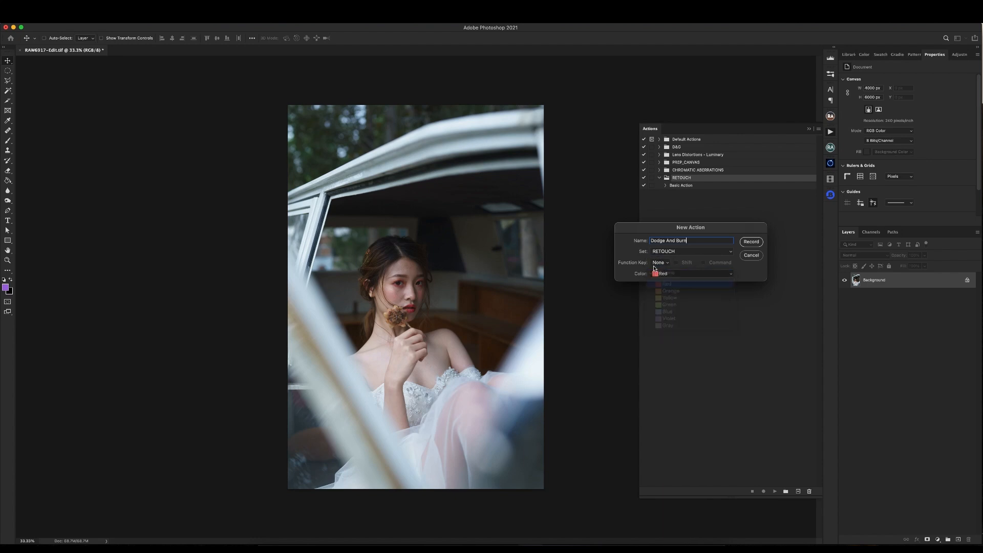
click(750, 242)
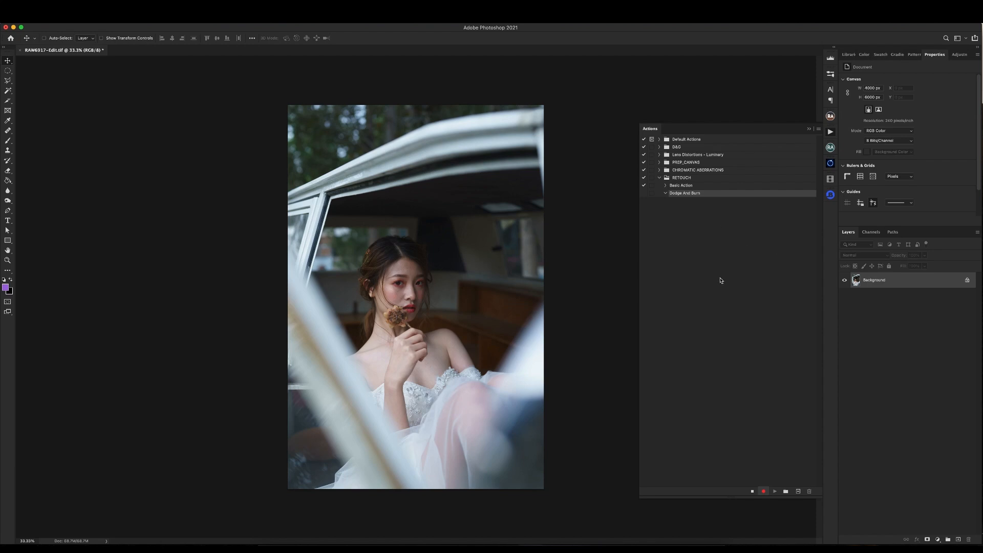
click(938, 541)
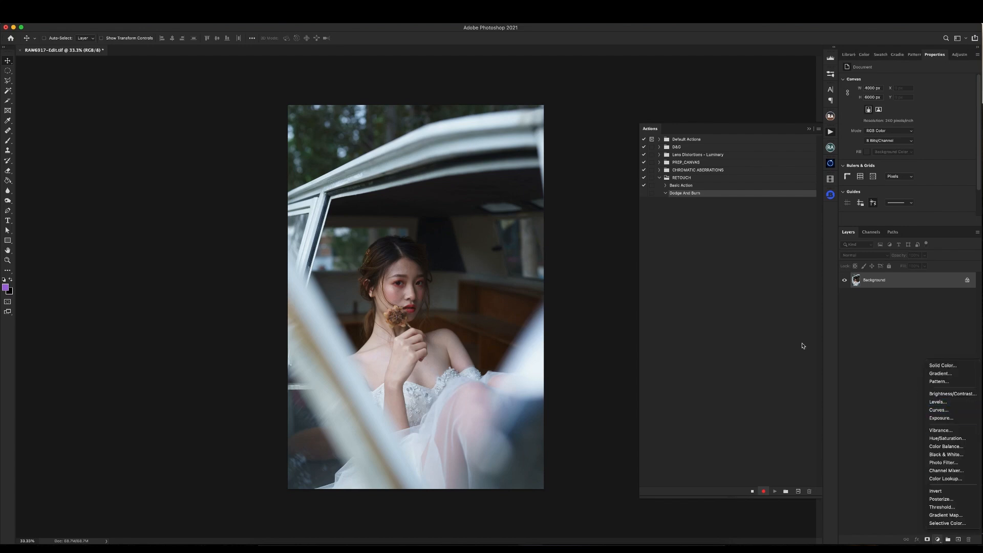
click(117, 17)
mouse_move(138, 77)
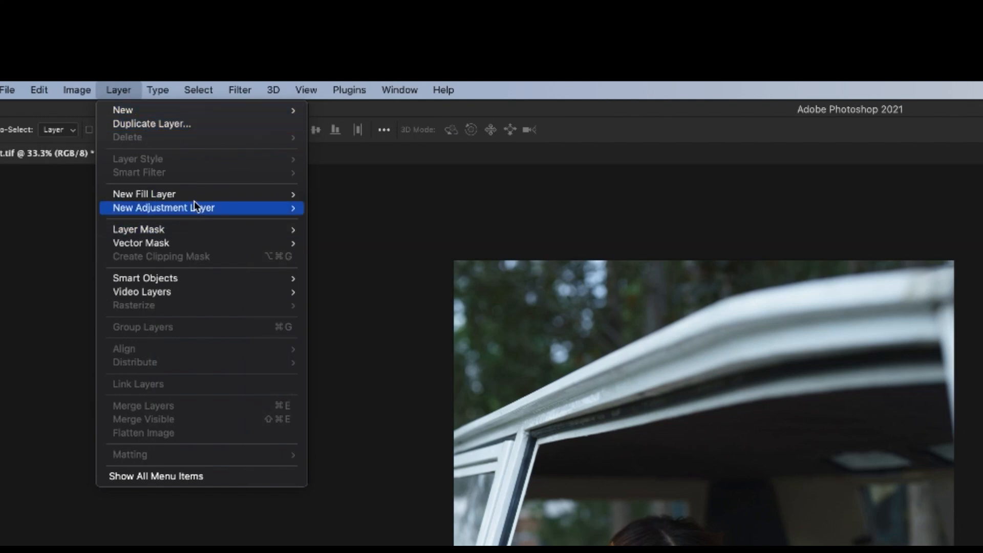
mouse_move(166, 212)
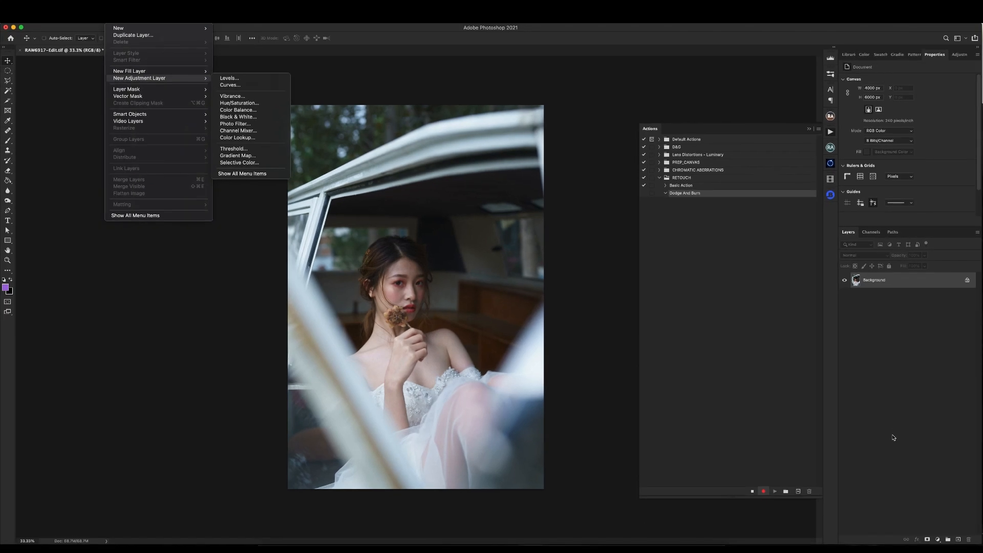
click(894, 437)
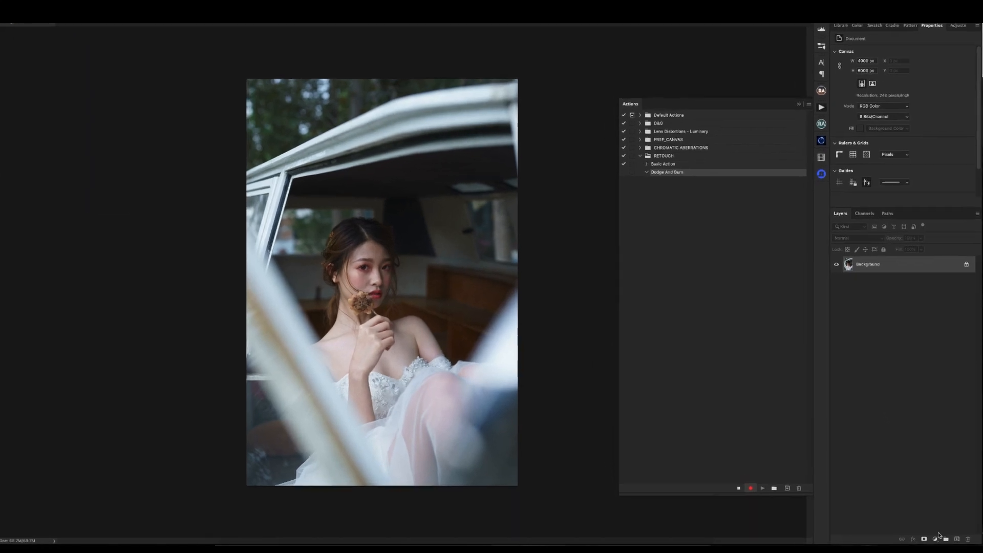
- Add a Curves adjustment layer above the Background and rename it "Burn - Fixer"
click(936, 539)
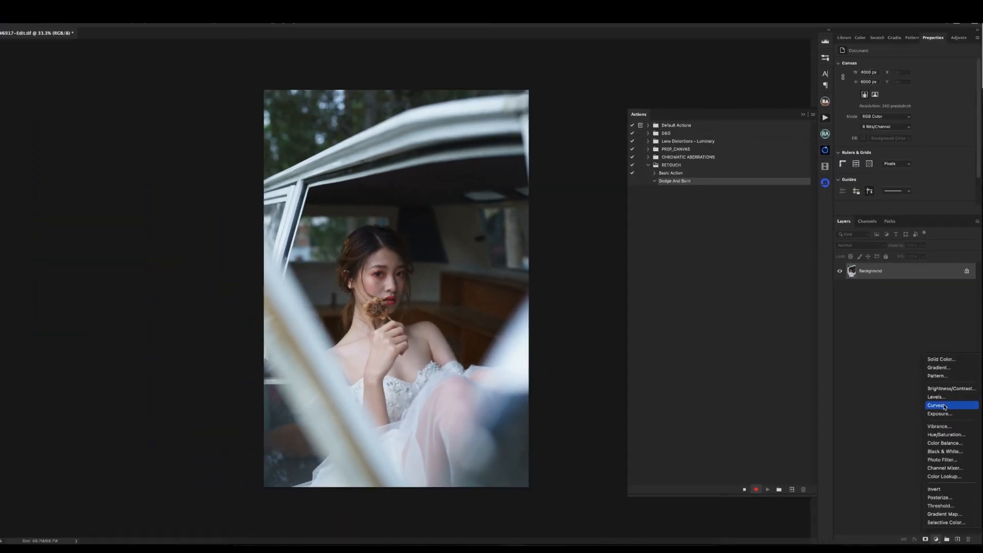
click(944, 406)
double_click(892, 272)
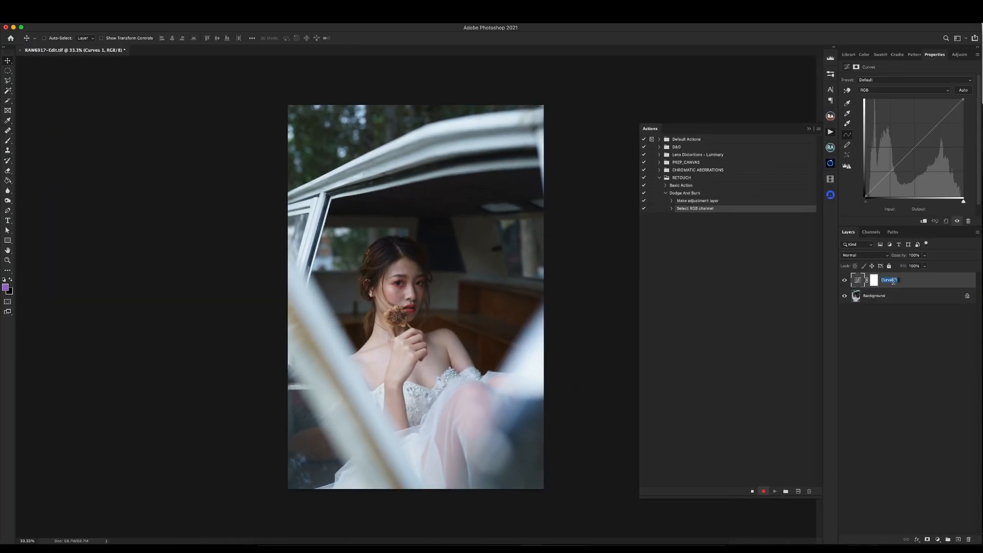
text(Burn - Fixer)
key(Return)
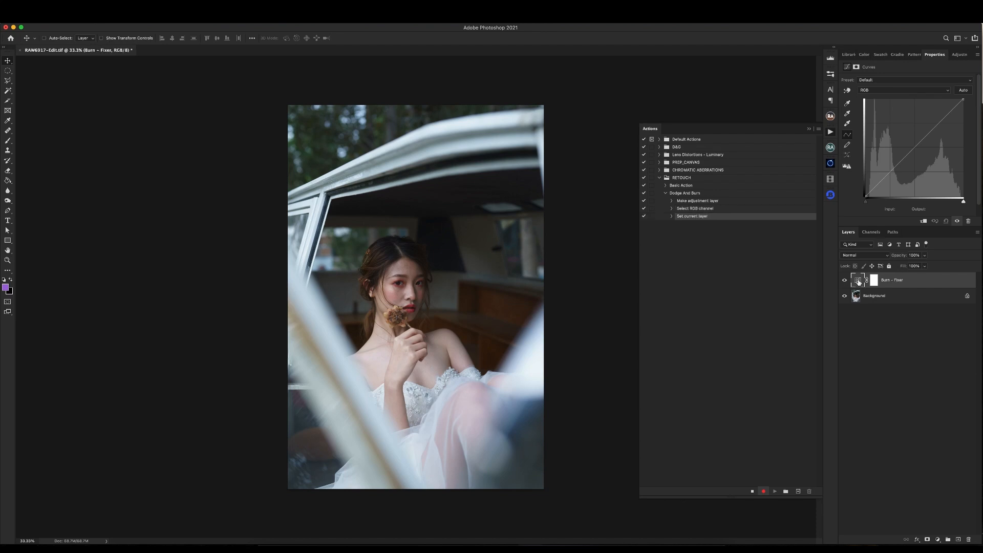
- Pull the Burn - Fixer curve's midtones down to darken the image, and invert its layer mask to black
drag(916, 147, 915, 172)
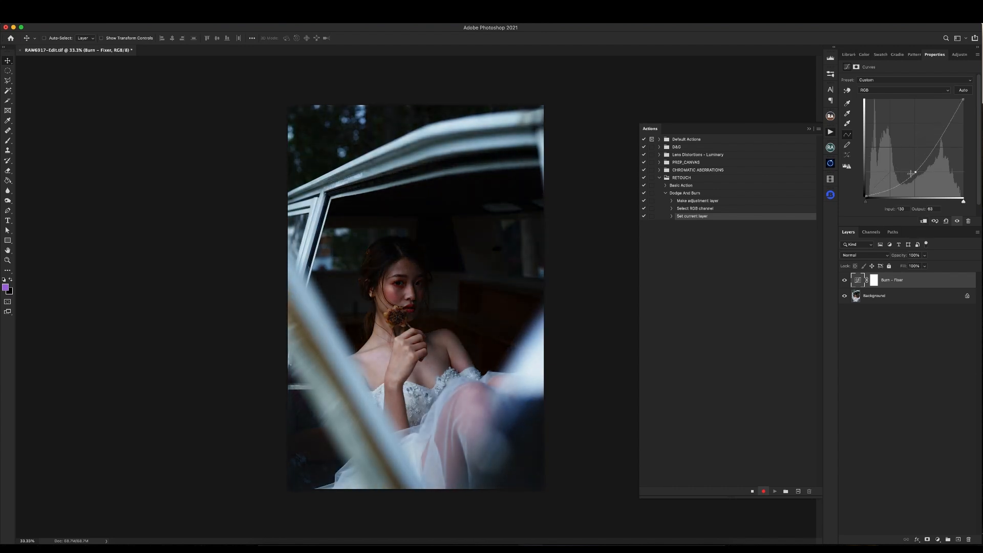
click(874, 281)
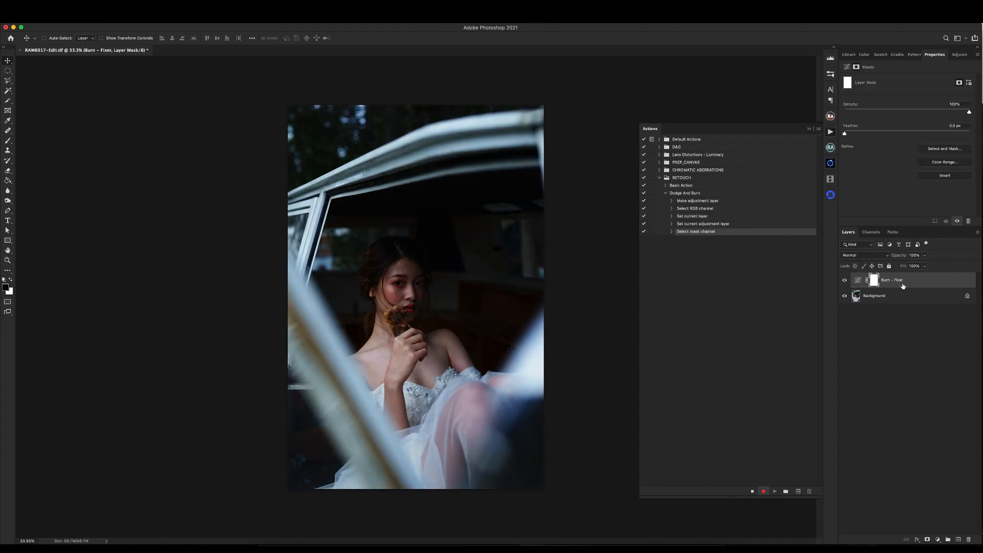
key(super+i)
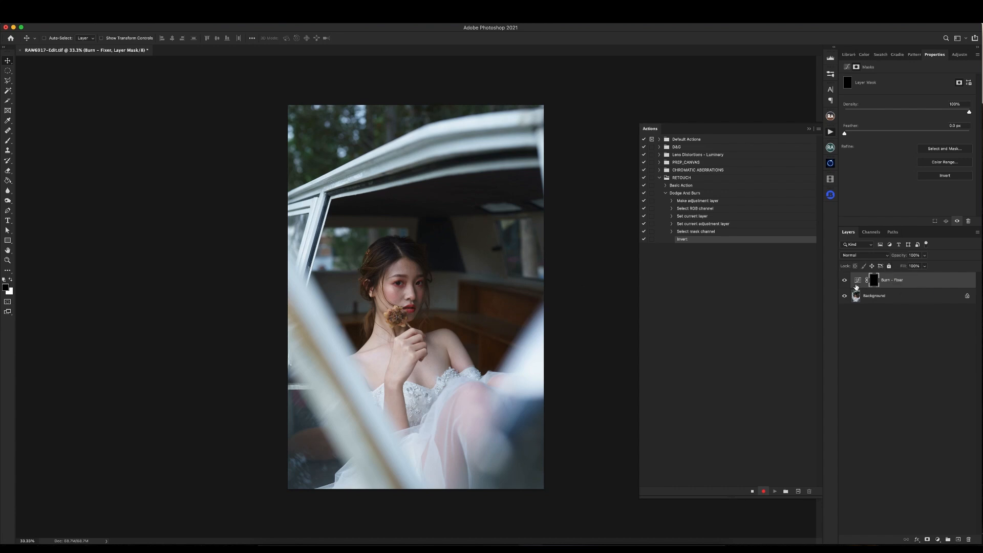
key(super+2)
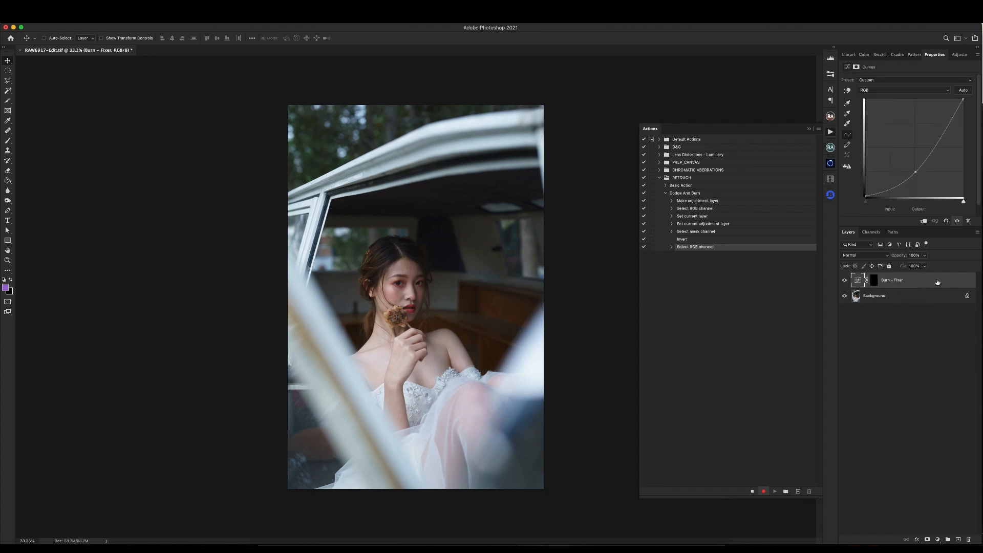
- Duplicate the Burn - Fixer layer and rename the copy "Dodge - Fixer"
key(super+j)
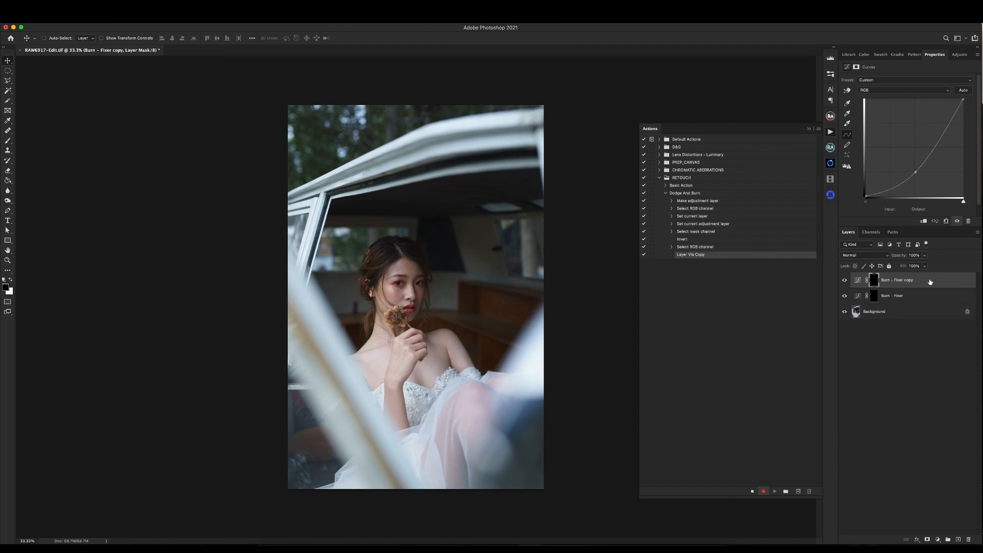
key(super+2)
double_click(884, 280)
double_click(885, 280)
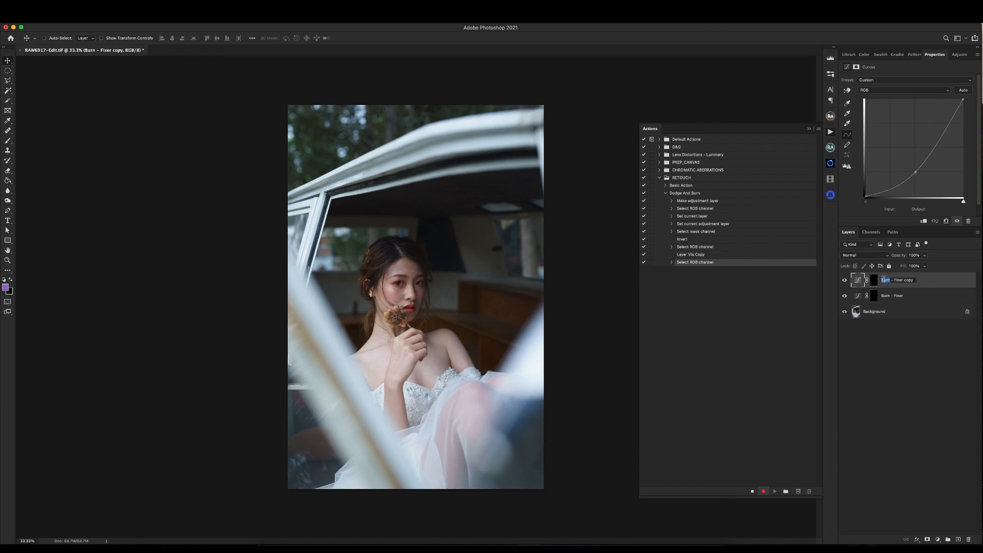
text(Dodge)
drag(908, 280, 927, 283)
key(BackSpace)
key(Return)
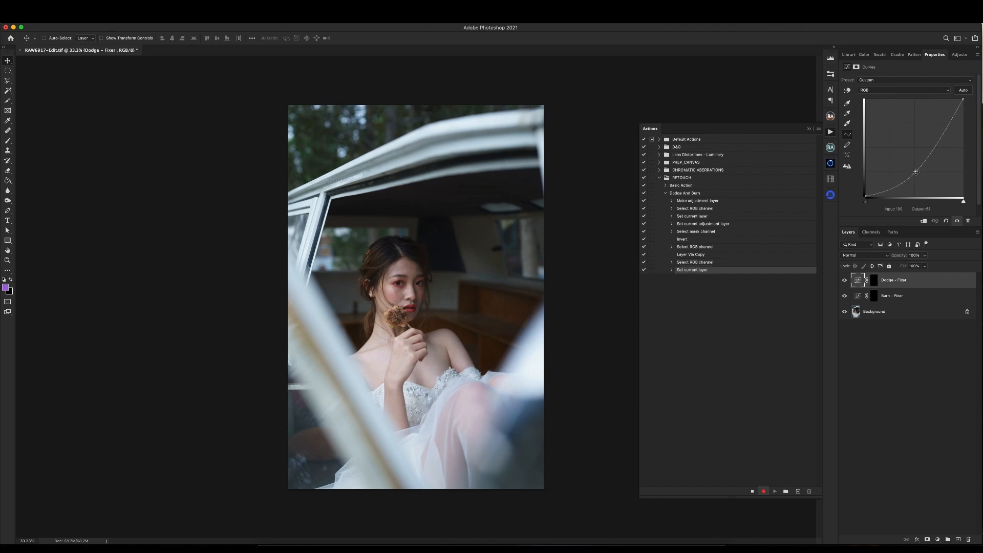
- Raise the Dodge - Fixer curve's midtone point to about input 126, output 192, and stop recording the action
drag(916, 172, 915, 123)
click(752, 491)
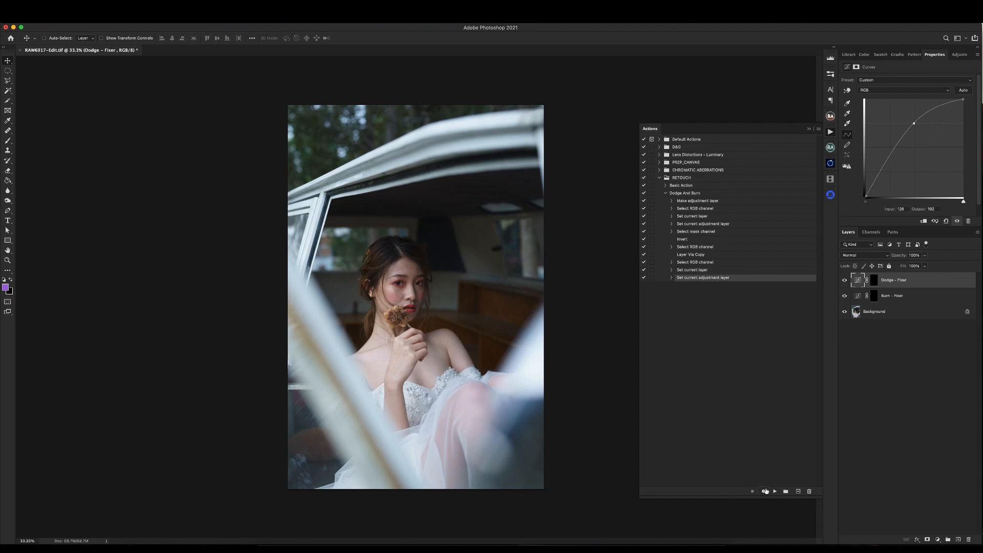
- Delete the Dodge - Fixer and Burn - Fixer layers and play the Dodge And Burn action to recreate them
click(688, 194)
shift+click(894, 296)
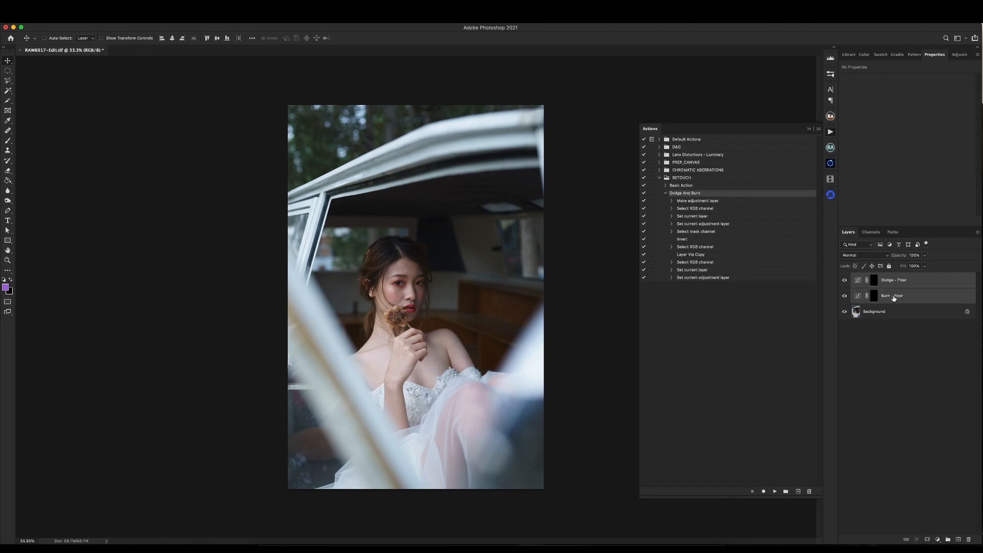
key(Delete)
click(774, 491)
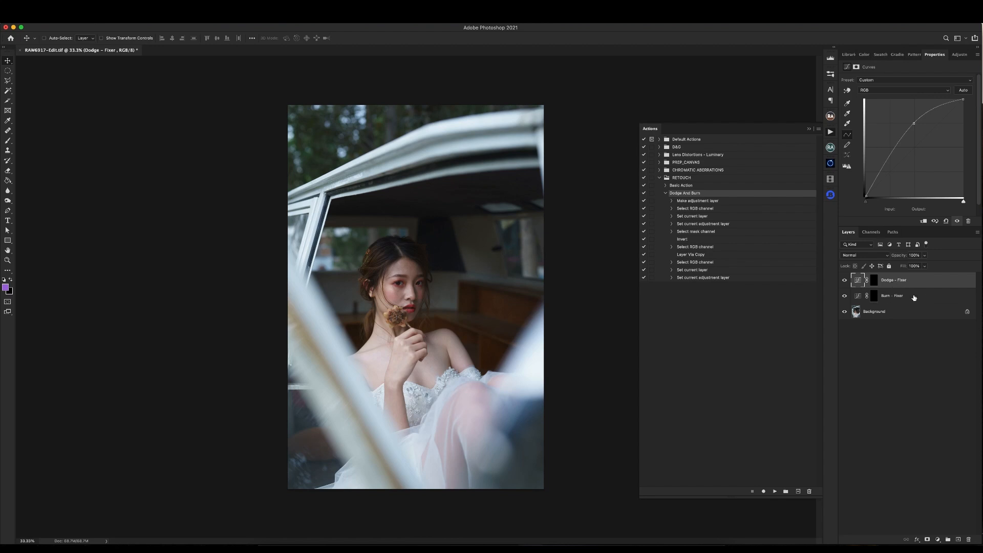
- Examine the curves and layer masks of the Dodge - Fixer and Burn - Fixer layers by switching between them
click(890, 297)
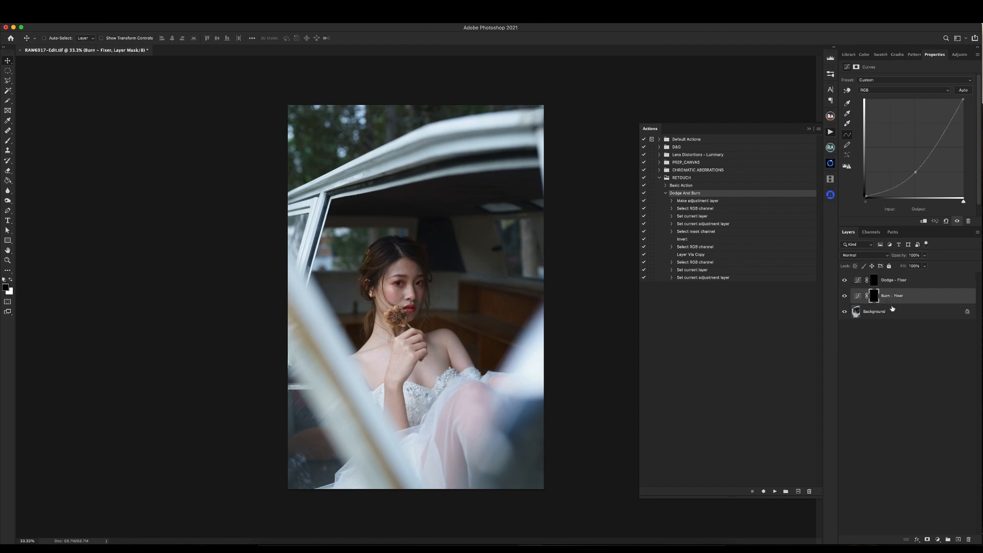
click(890, 283)
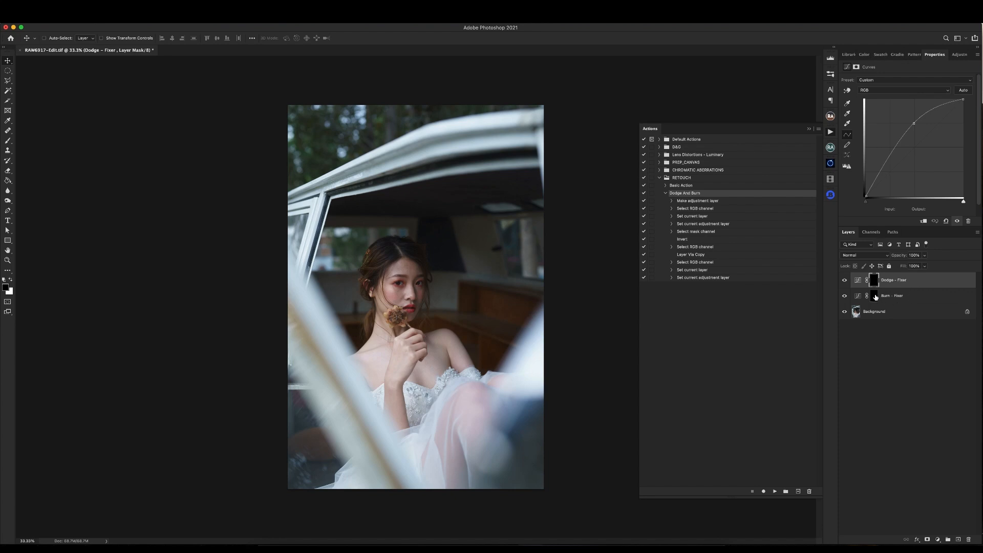
click(875, 297)
click(874, 282)
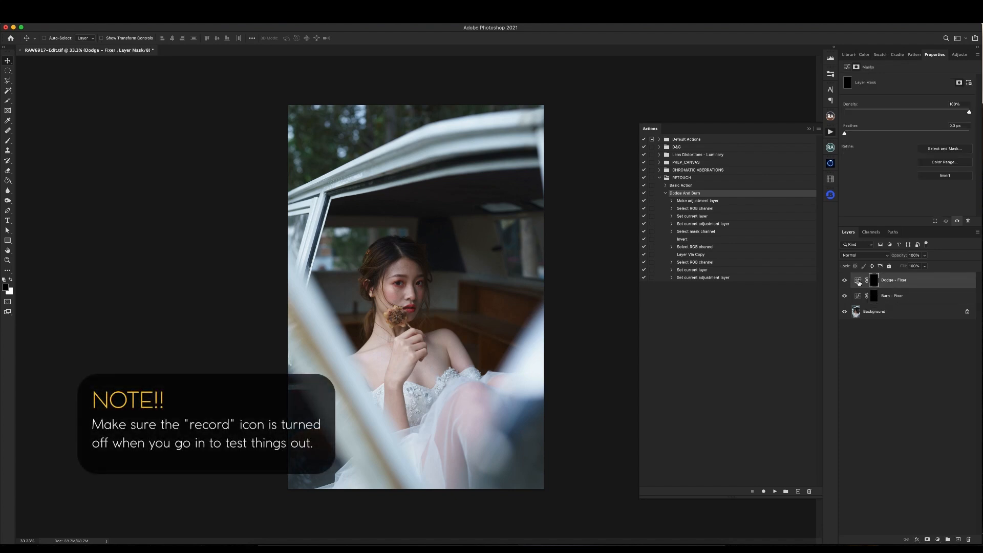
click(859, 282)
click(859, 296)
click(859, 281)
click(859, 296)
click(859, 283)
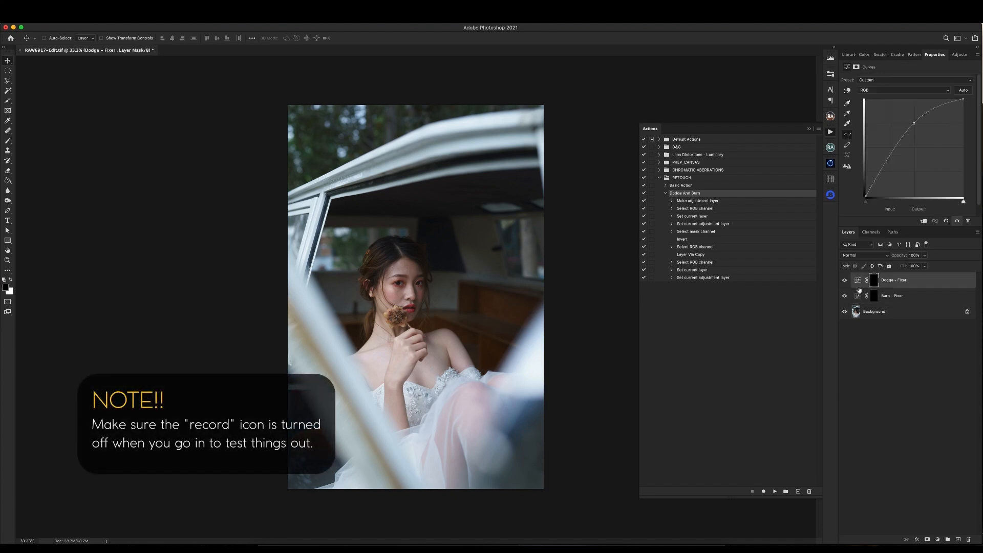
click(859, 295)
click(859, 282)
click(899, 297)
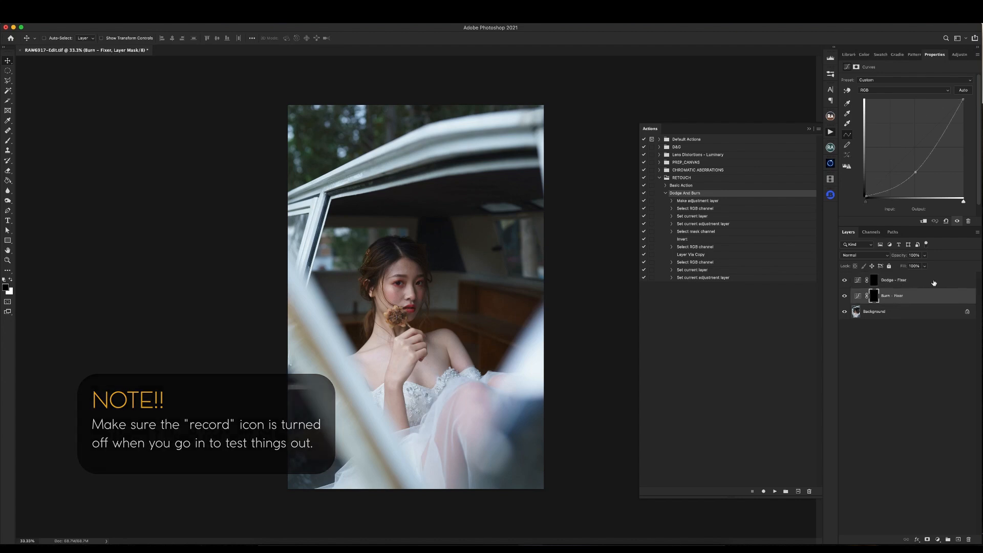
- Remove both Fixer layers and run the Dodge And Burn action again on the Background
click(927, 283)
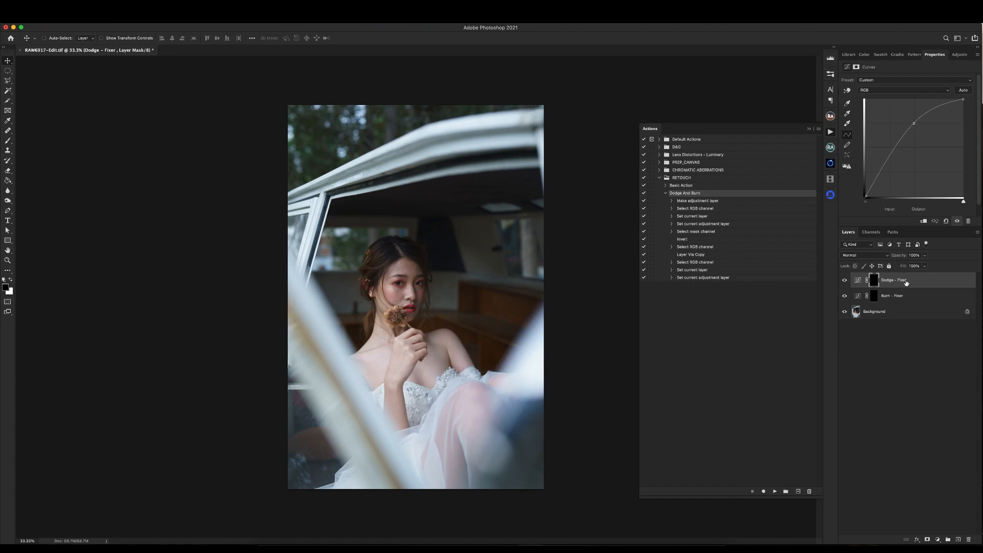
super+click(915, 298)
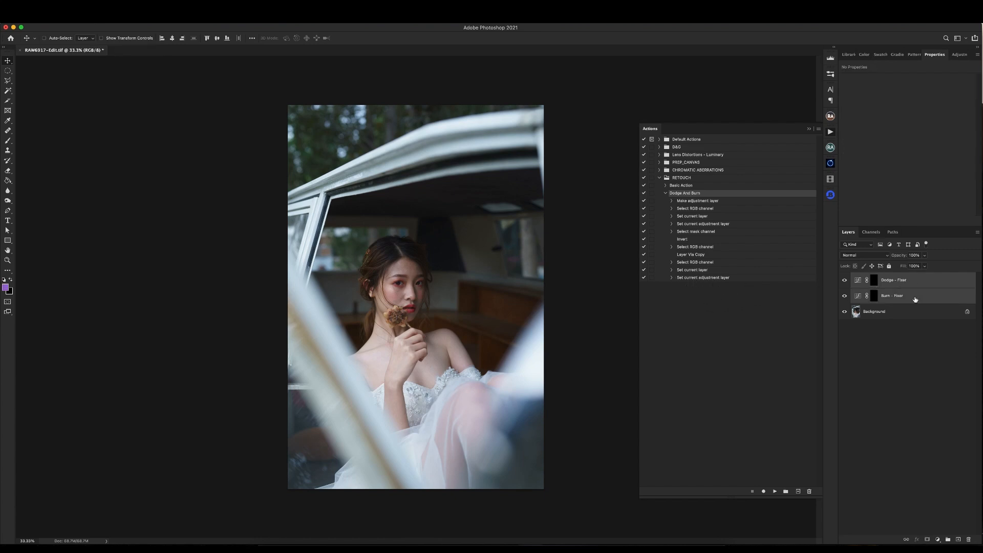
key(Delete)
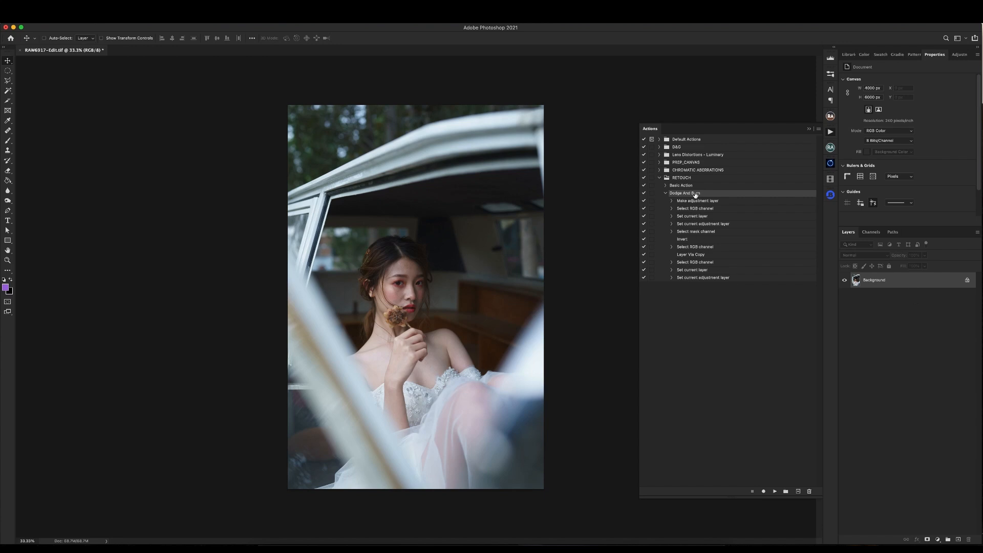
click(774, 493)
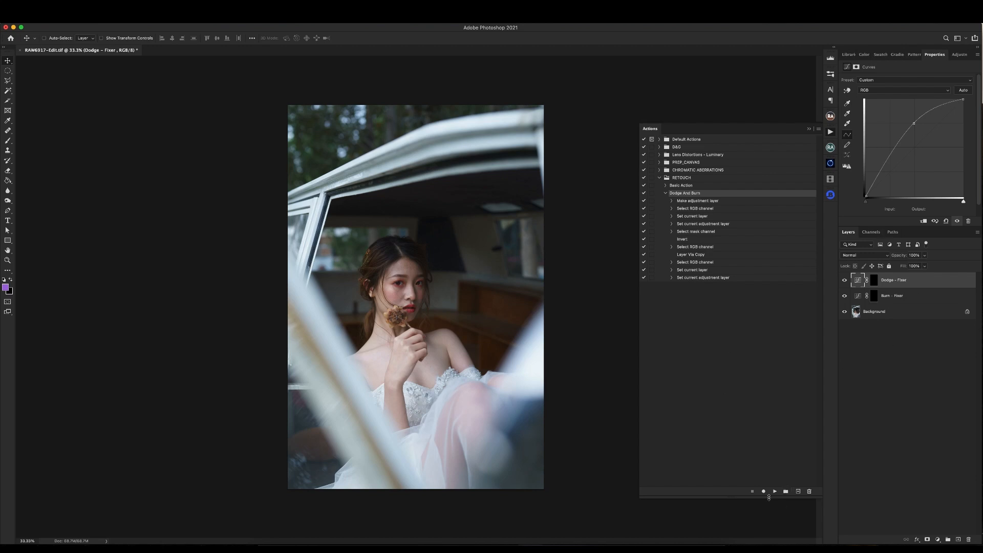
- Resume recording after Dodge And Burn's last command and add a Hue/Saturation adjustment layer clipped to Dodge - Fixer
click(712, 279)
click(764, 492)
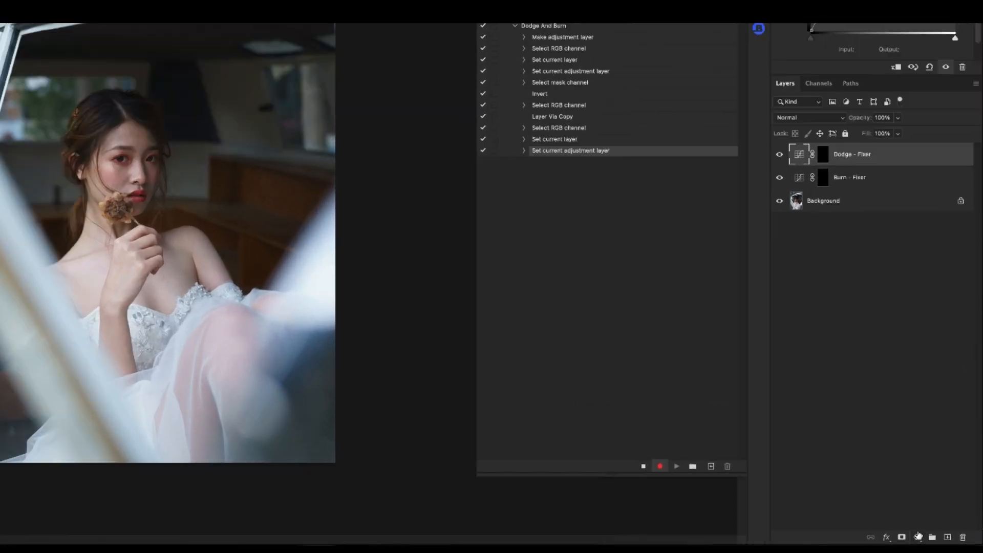
click(937, 540)
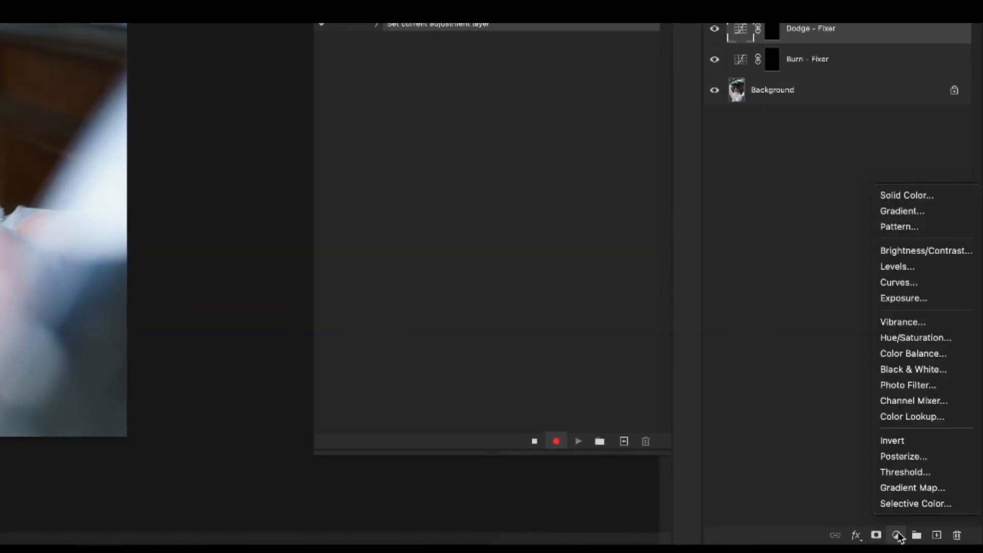
click(935, 342)
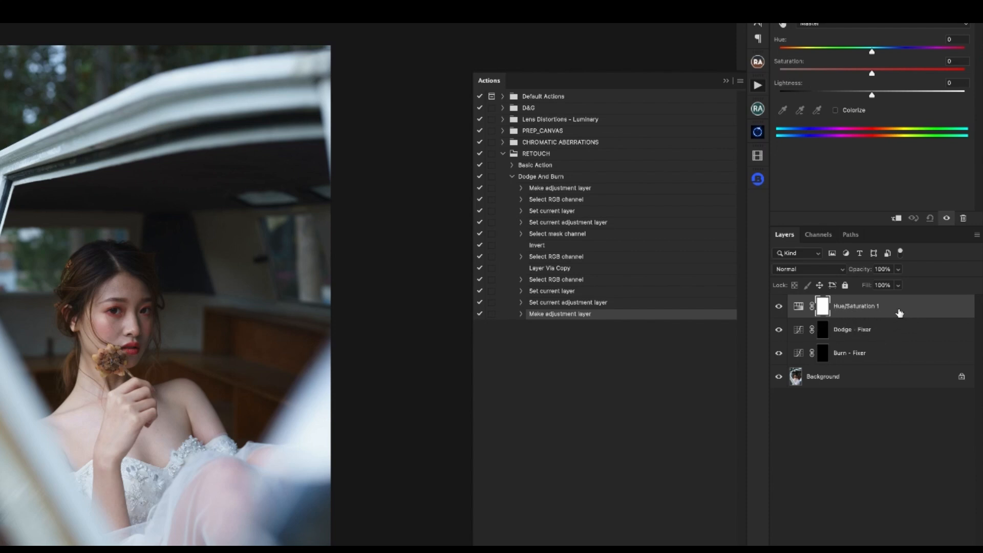
alt+click(848, 317)
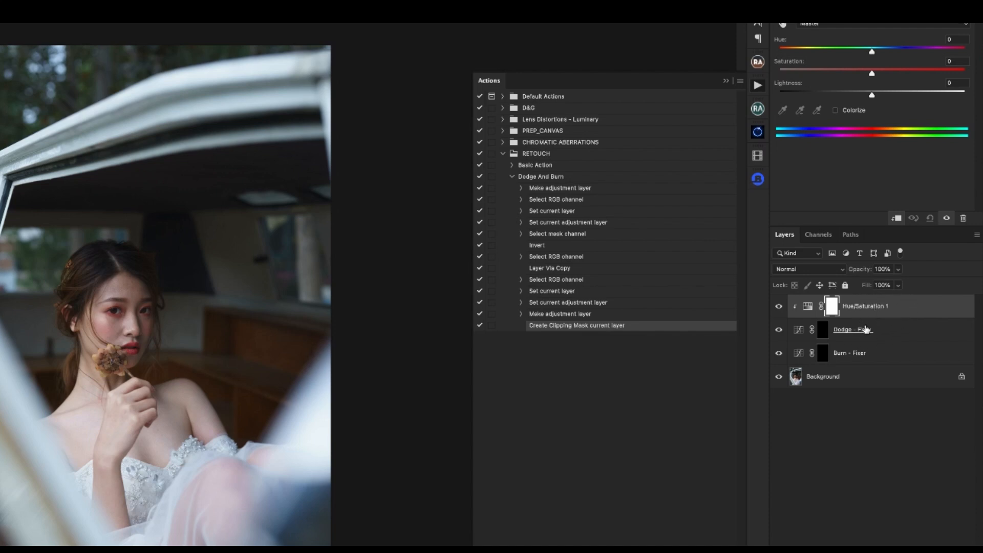
- Add a Hue/Saturation adjustment layer above Burn - Fixer and clip it to that layer
click(894, 357)
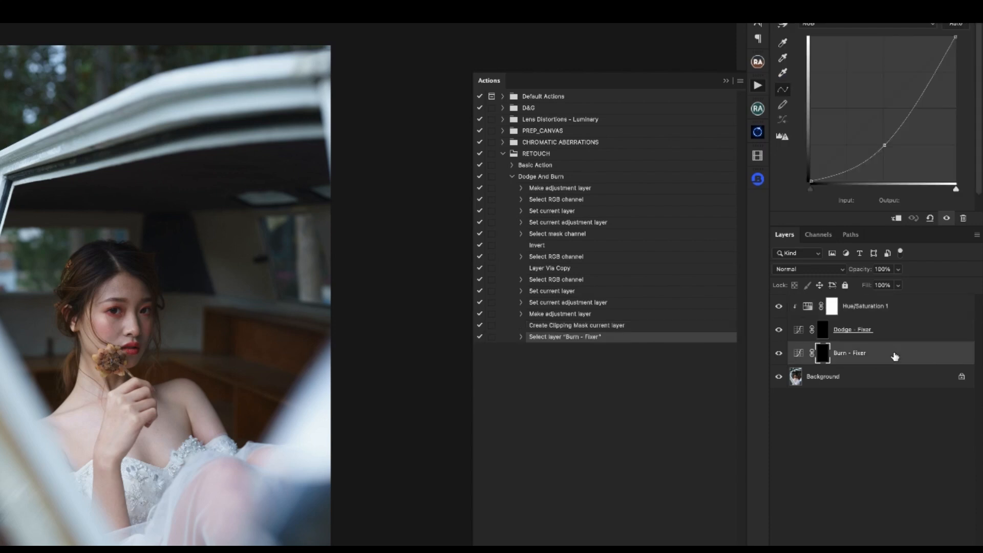
click(913, 552)
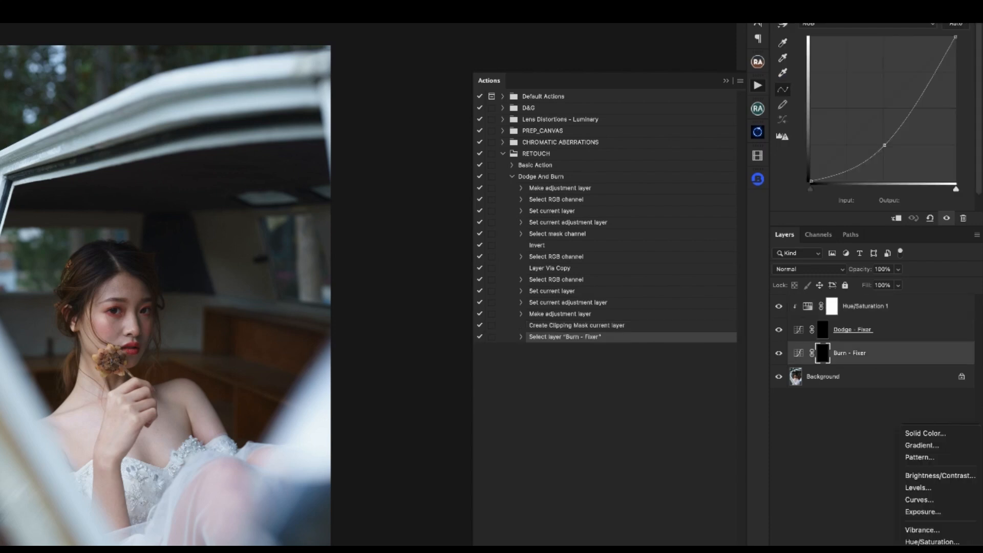
click(926, 542)
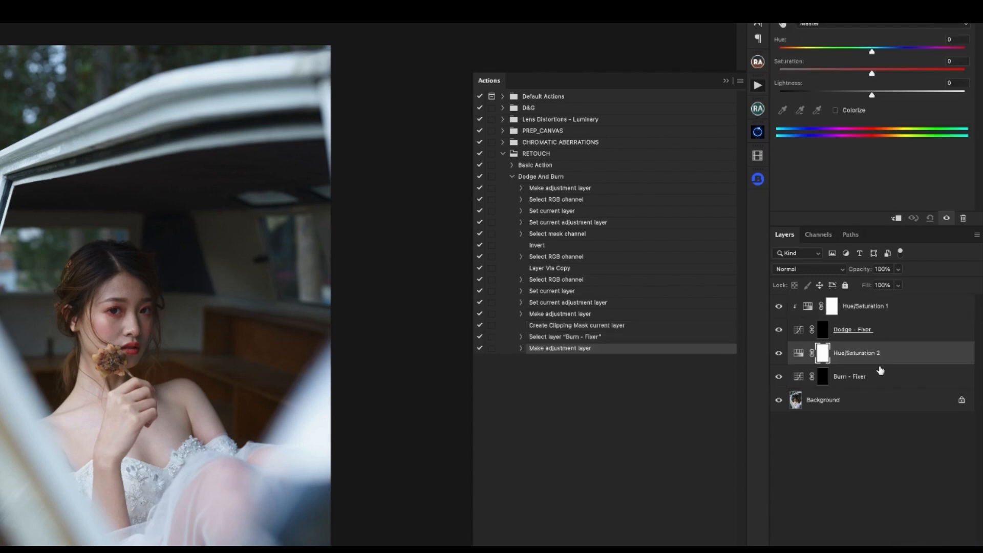
click(913, 219)
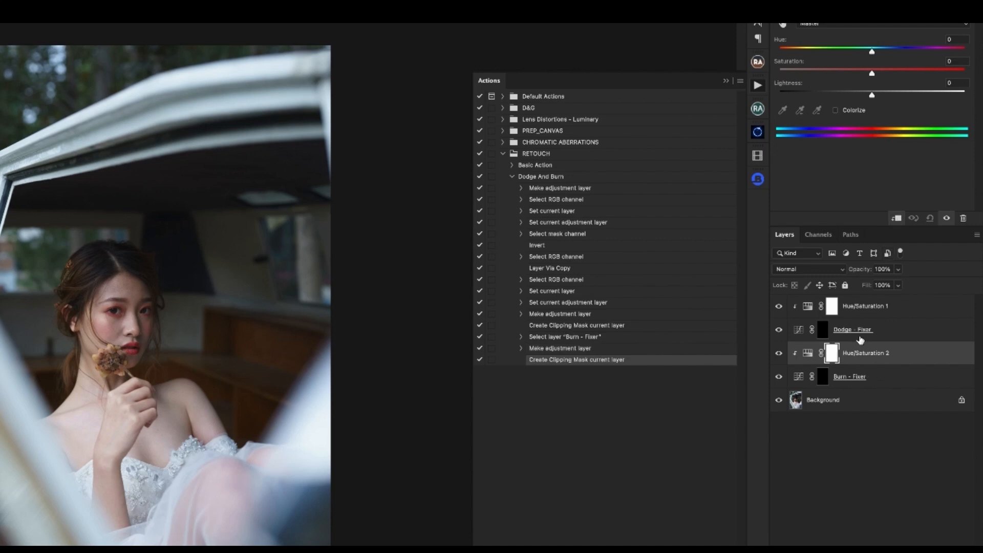
- Group the two Hue/Saturation layers with Dodge - Fixer and Burn - Fixer, and name the group Local D&G
click(913, 307)
shift+click(896, 378)
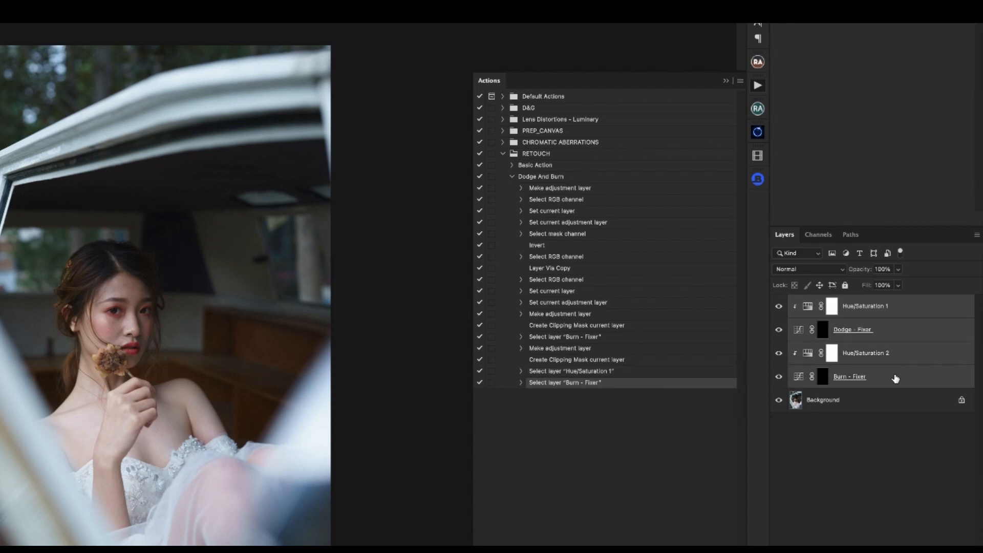
key(ctrl+g)
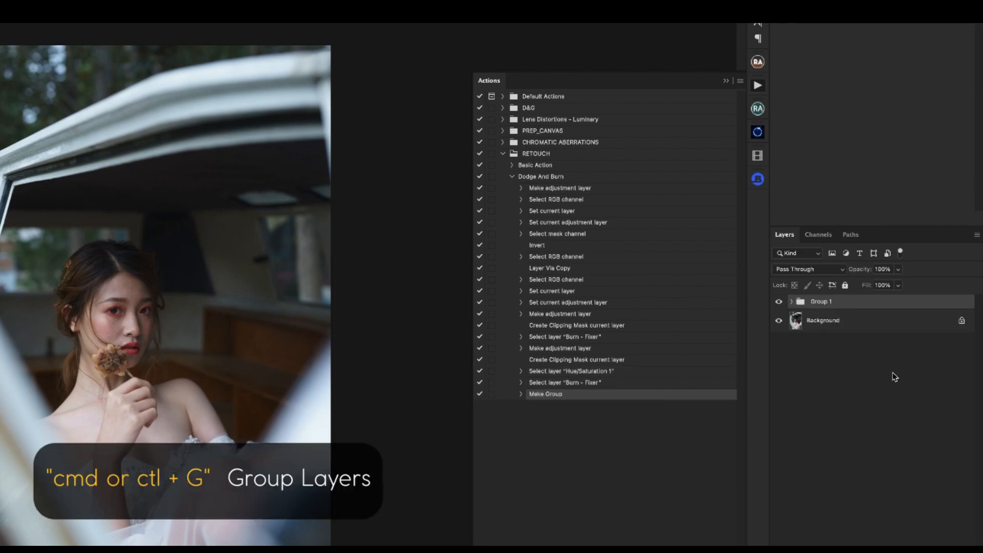
double_click(821, 302)
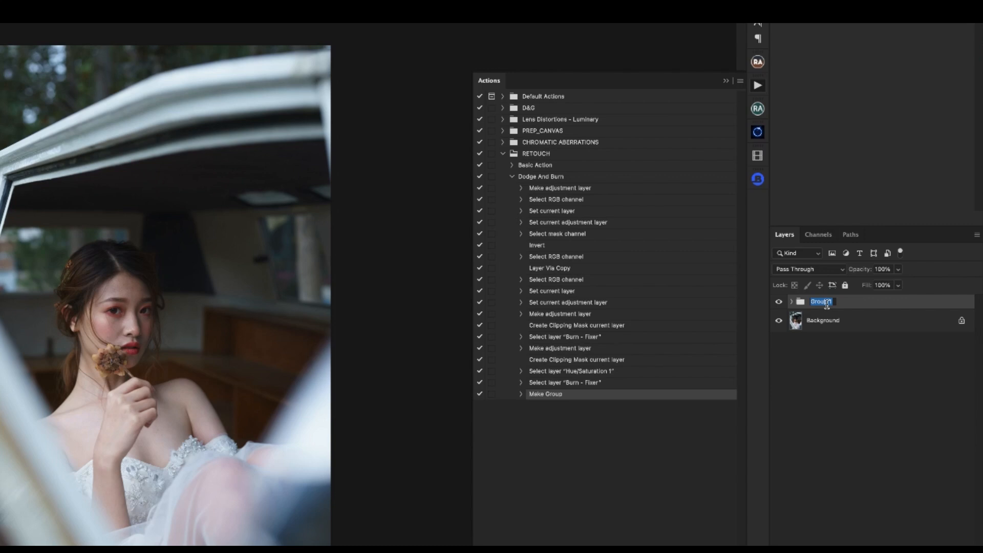
text(Local D&G)
key(Return)
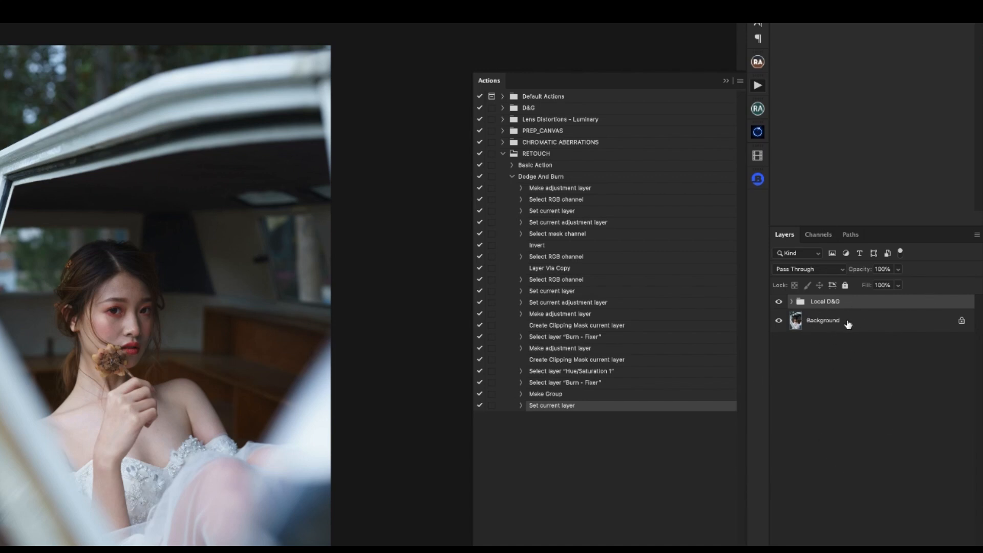
- Delete the Local D&G group, select the Dodge And Burn action and bring the group back
key(Delete)
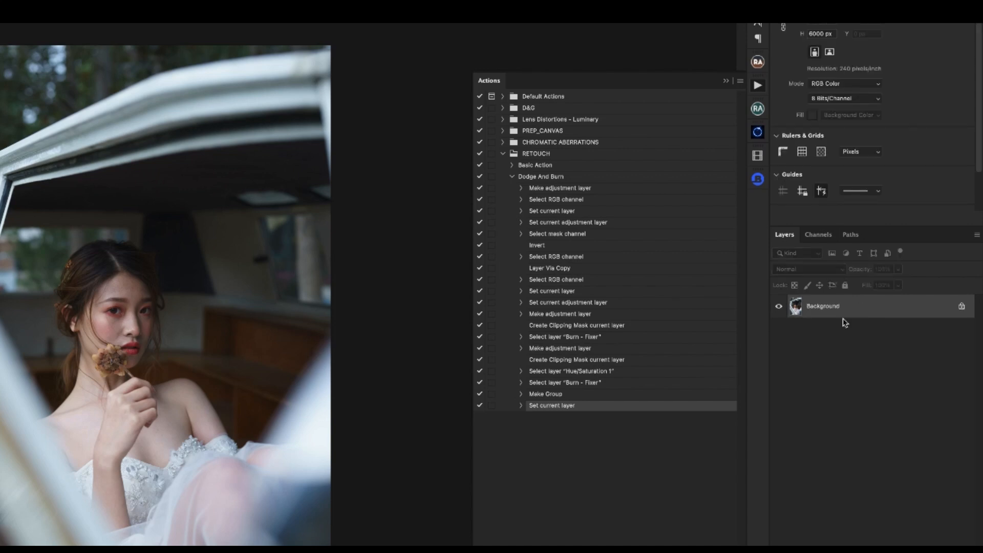
click(544, 177)
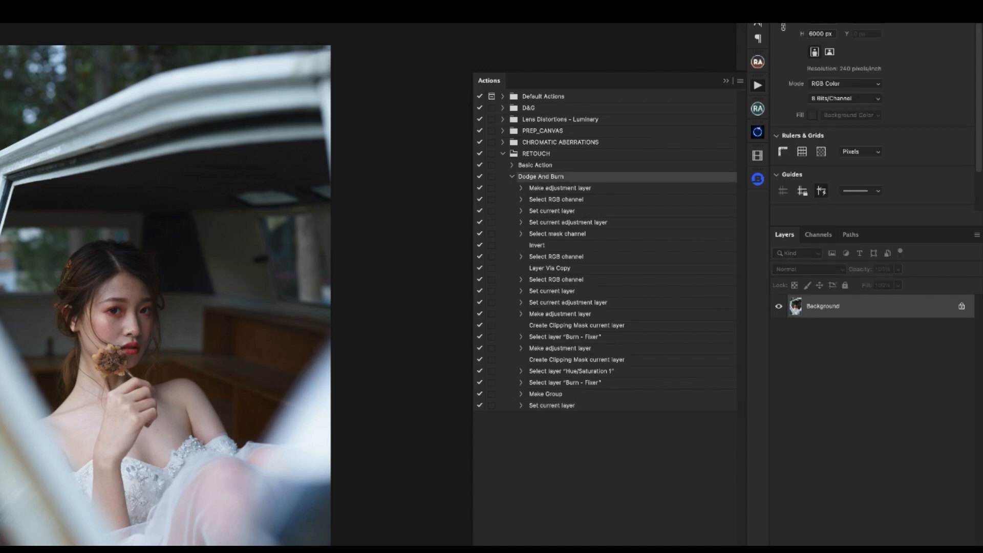
key(ctrl+z)
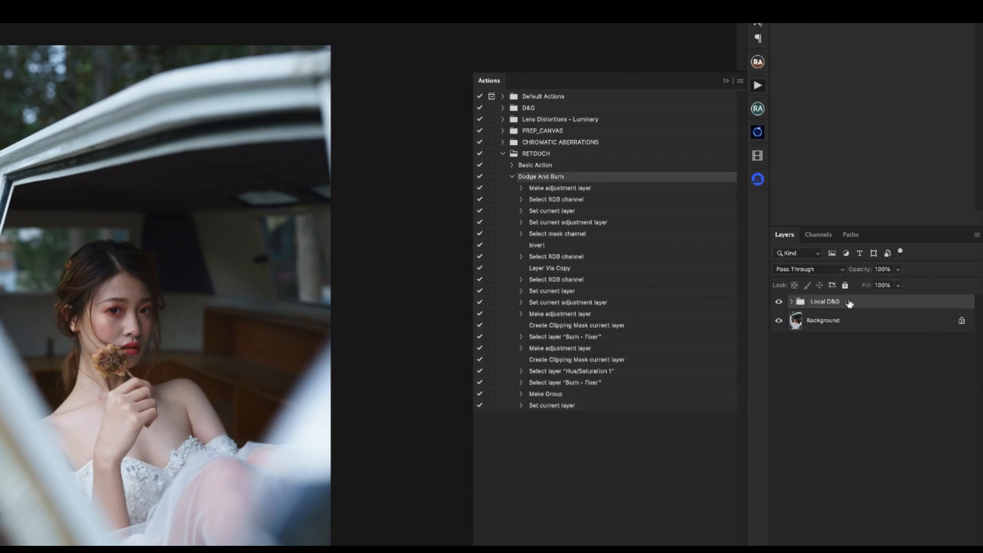
- Expand the Local D&G group and inspect each of its four adjustment layers
click(791, 301)
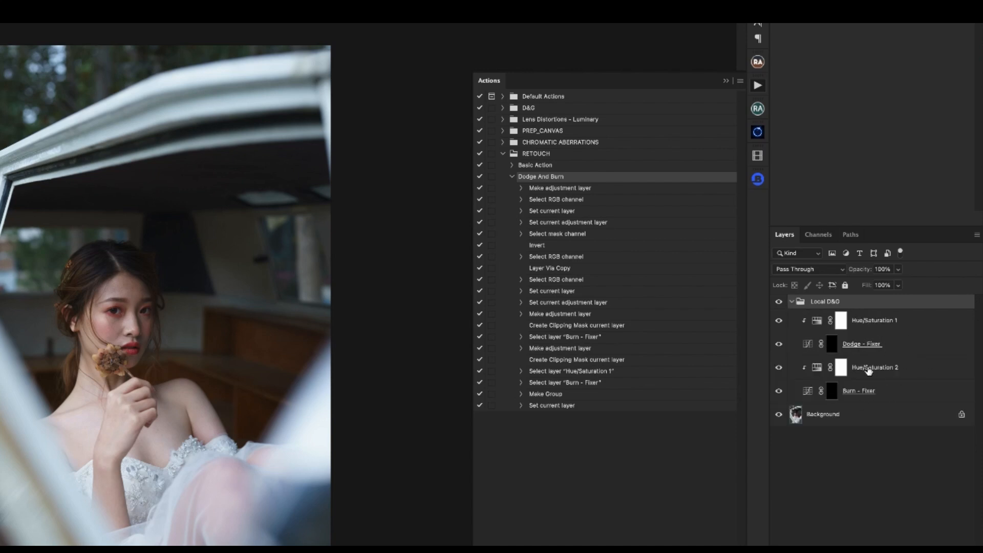
click(900, 396)
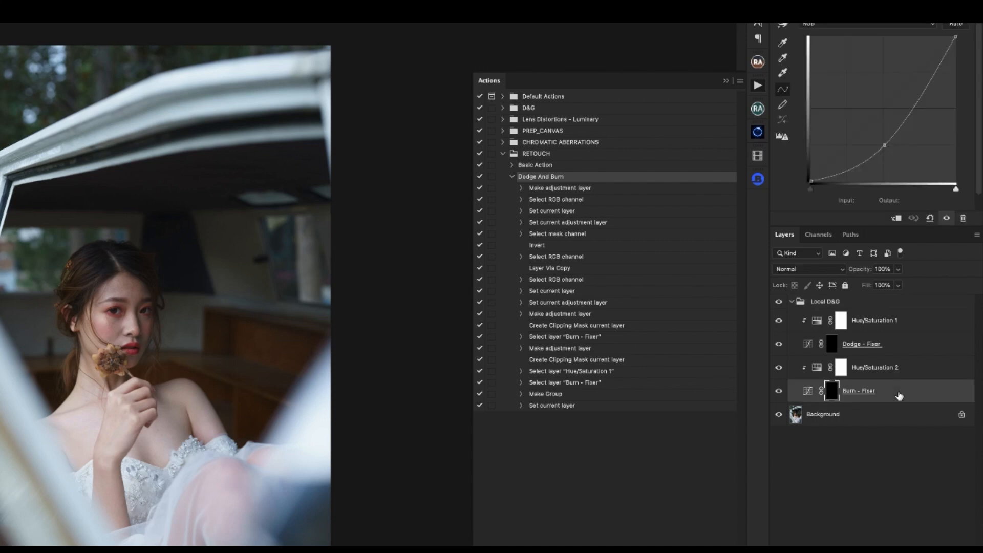
click(921, 348)
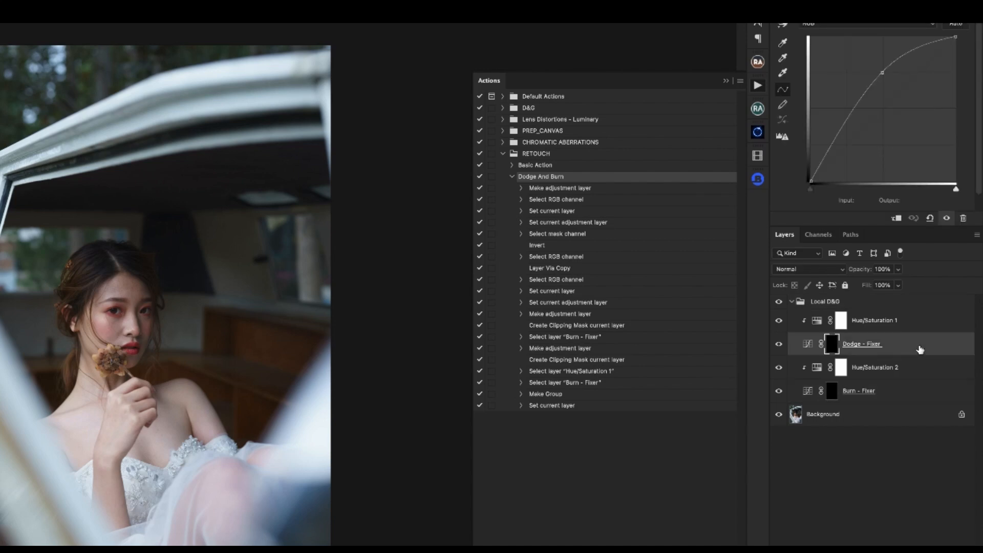
click(915, 326)
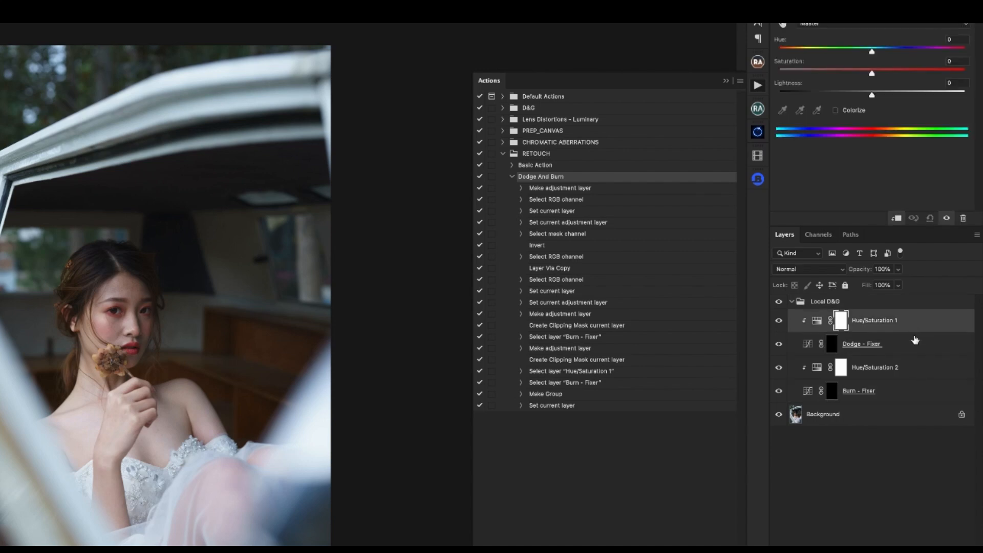
click(925, 370)
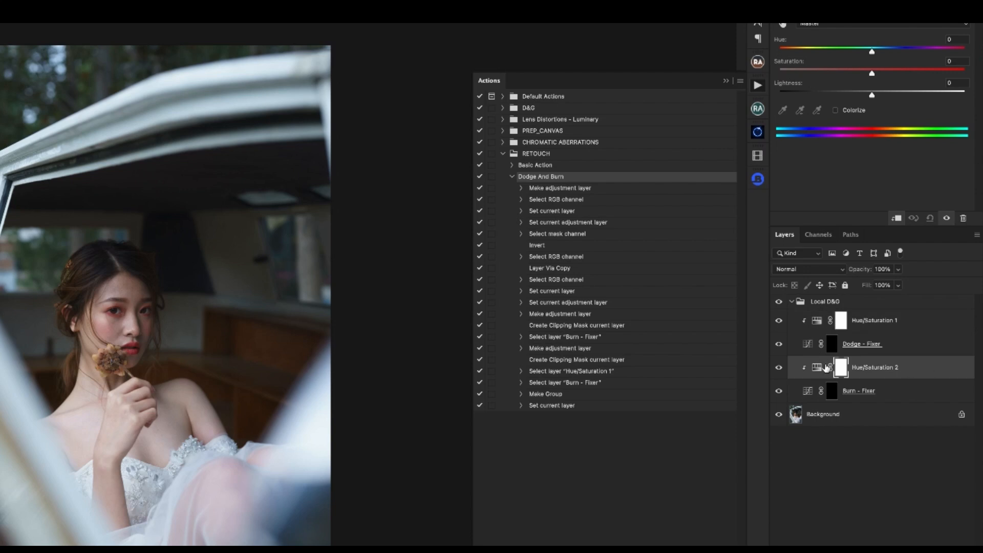
- Compare the curves of the Dodge - Fixer and Burn - Fixer layers by switching between them
click(811, 346)
click(810, 393)
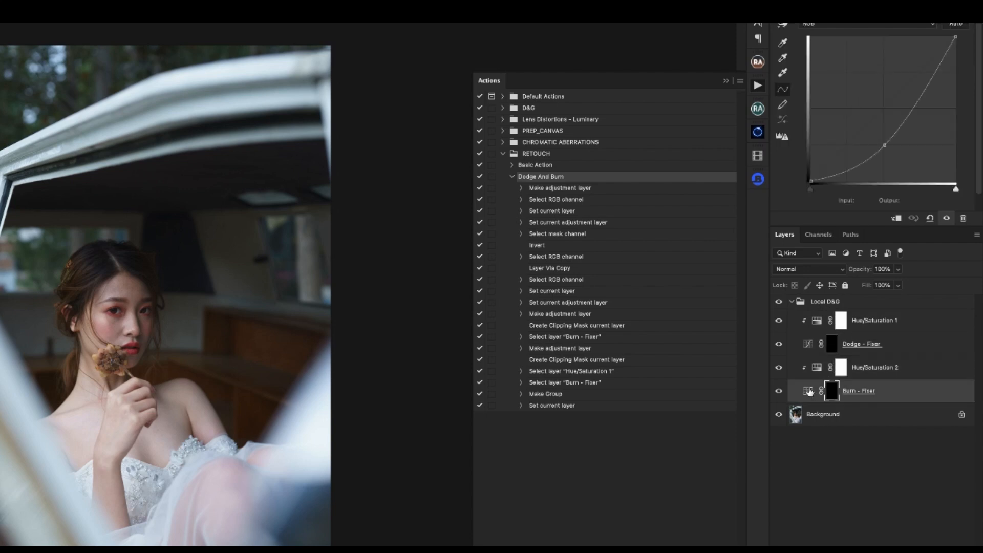
click(809, 345)
click(809, 390)
click(806, 348)
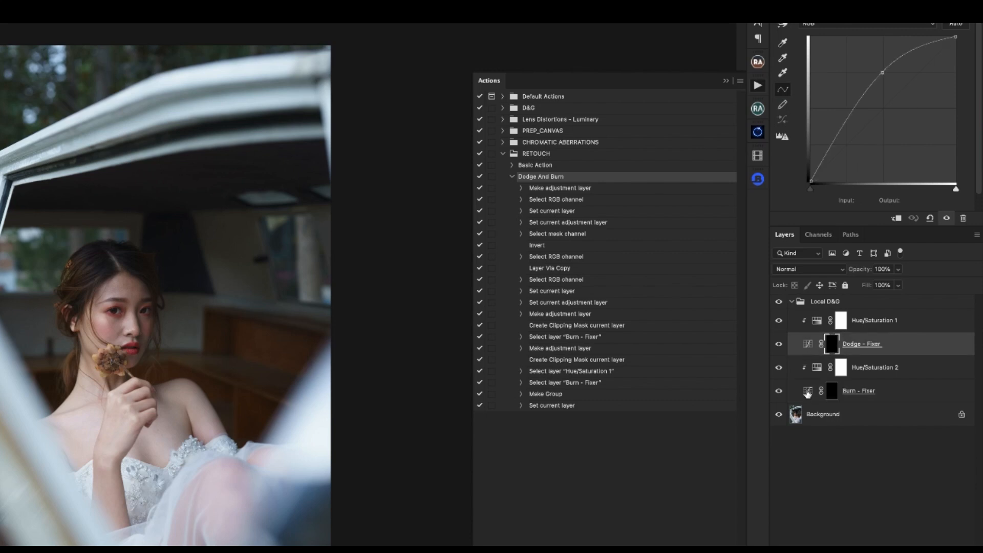
click(808, 393)
click(808, 345)
- Compare the layer masks of Dodge - Fixer and Burn - Fixer, and check the Hue/Saturation 1 layer
click(832, 344)
click(831, 391)
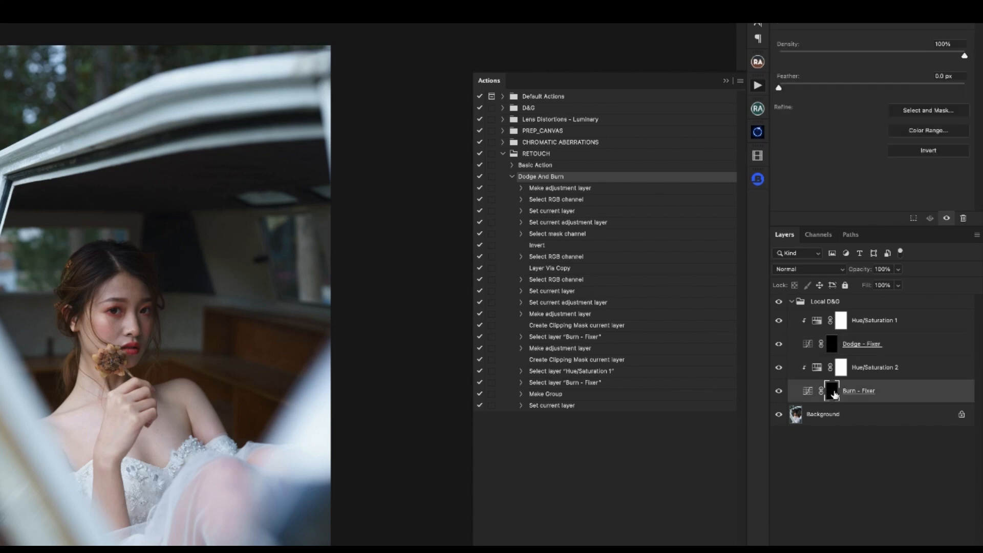
click(831, 344)
click(832, 392)
click(914, 328)
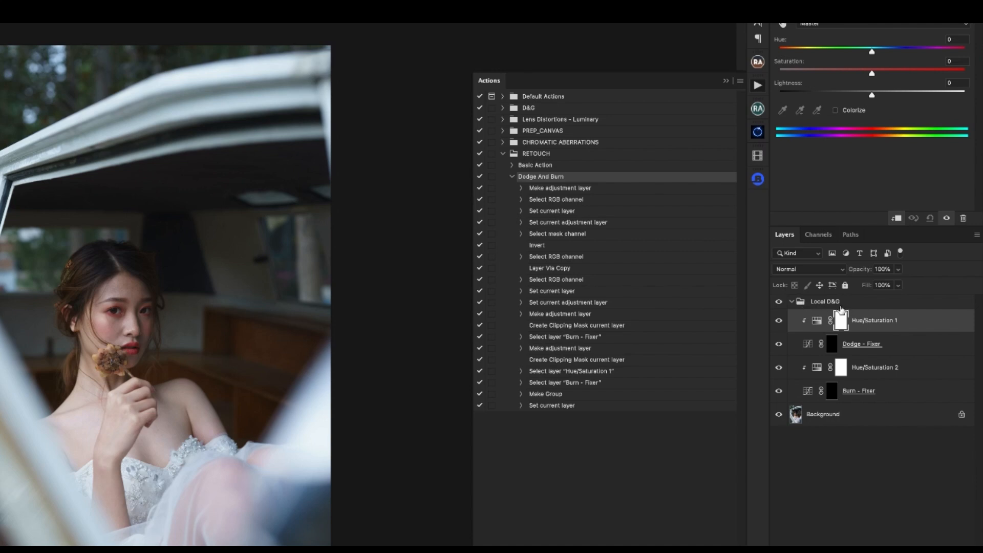
- Collapse and delete the Local D&G group, and restore it above the Background
click(792, 302)
key(Delete)
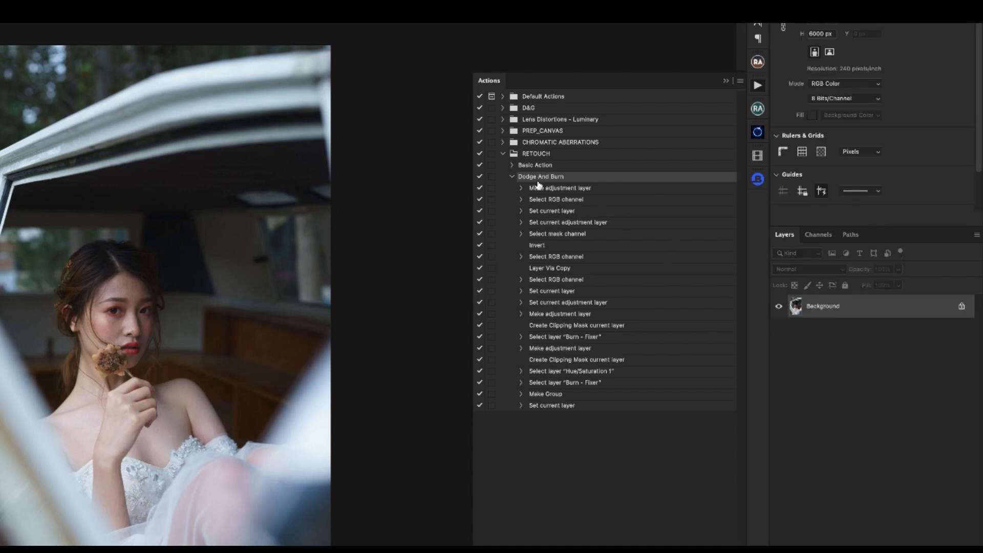
key(ctrl+z)
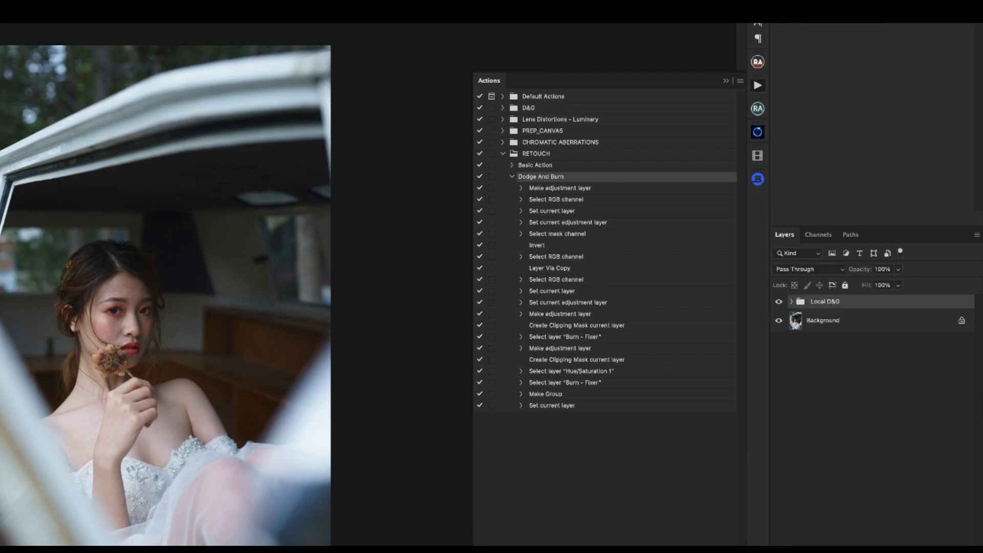
- Resume recording after Dodge And Burn's last command and add a Curves adjustment layer named Burn - Contour above Local D&G
click(568, 408)
click(559, 408)
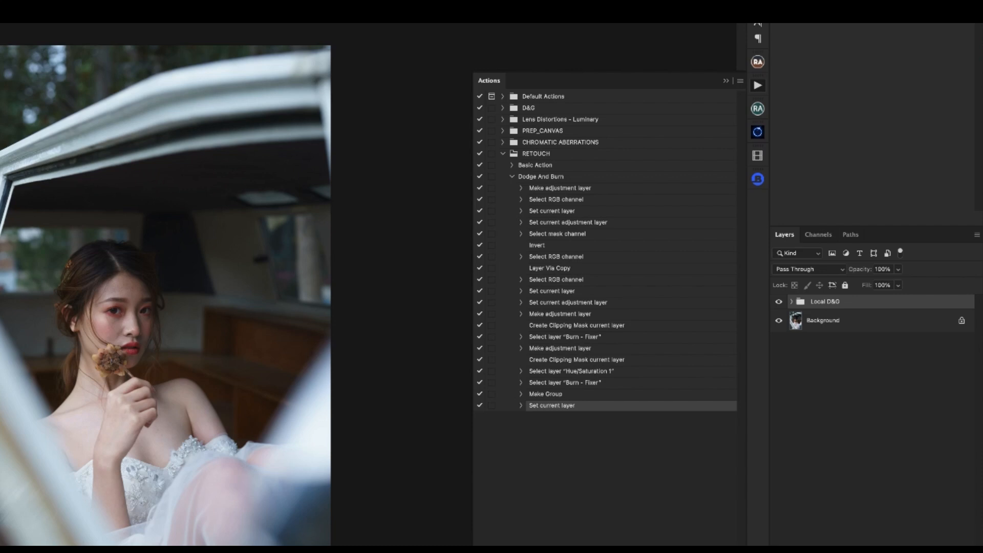
click(903, 545)
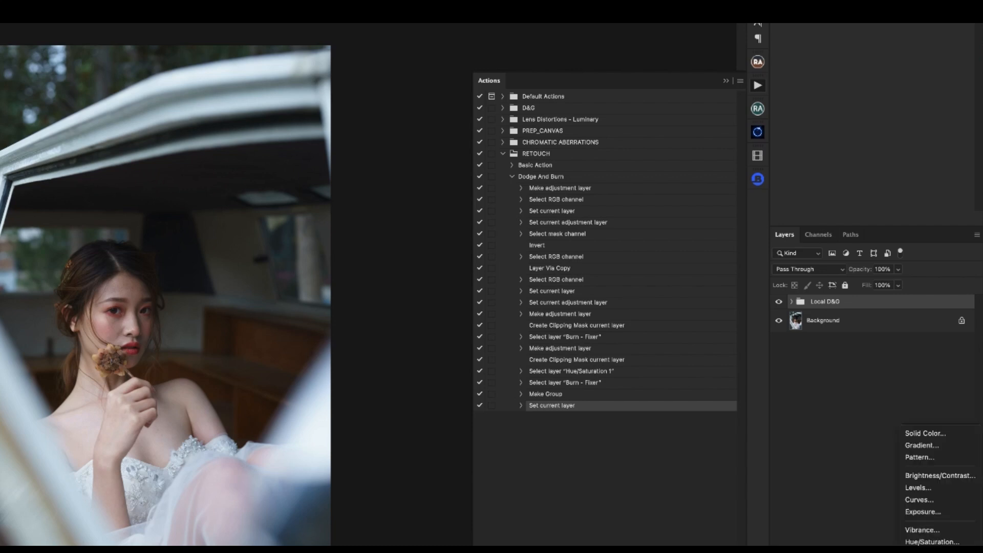
click(919, 499)
double_click(865, 306)
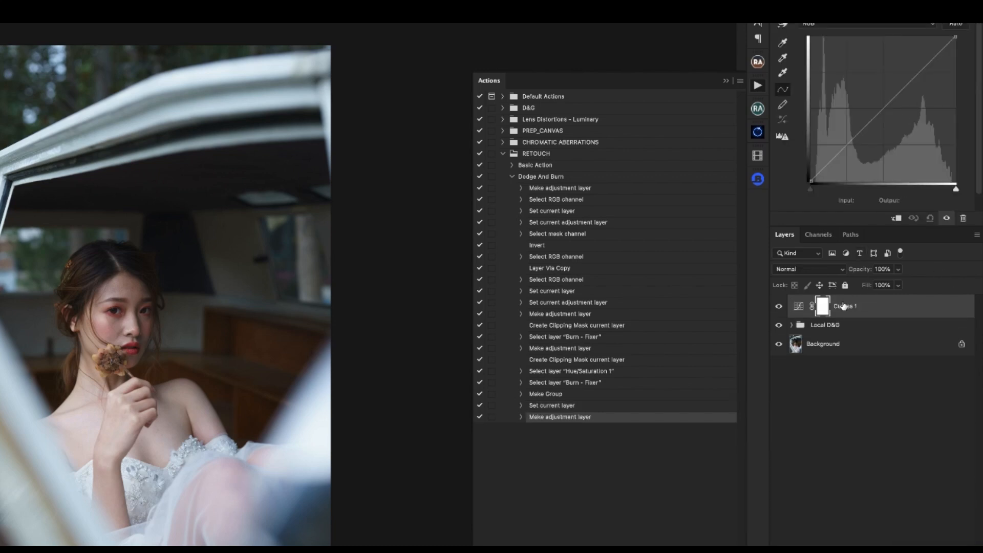
text(Burn)
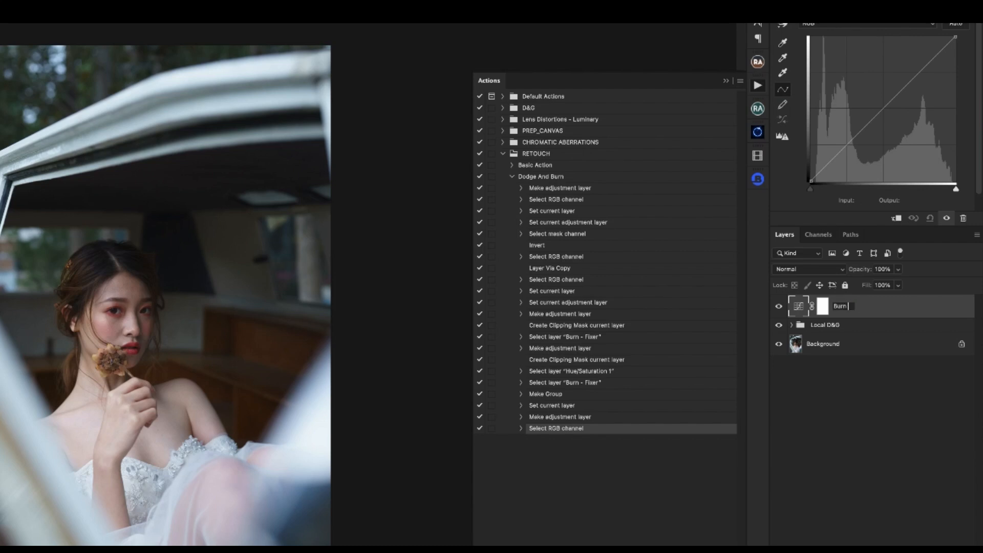
text( - Contour)
key(Return)
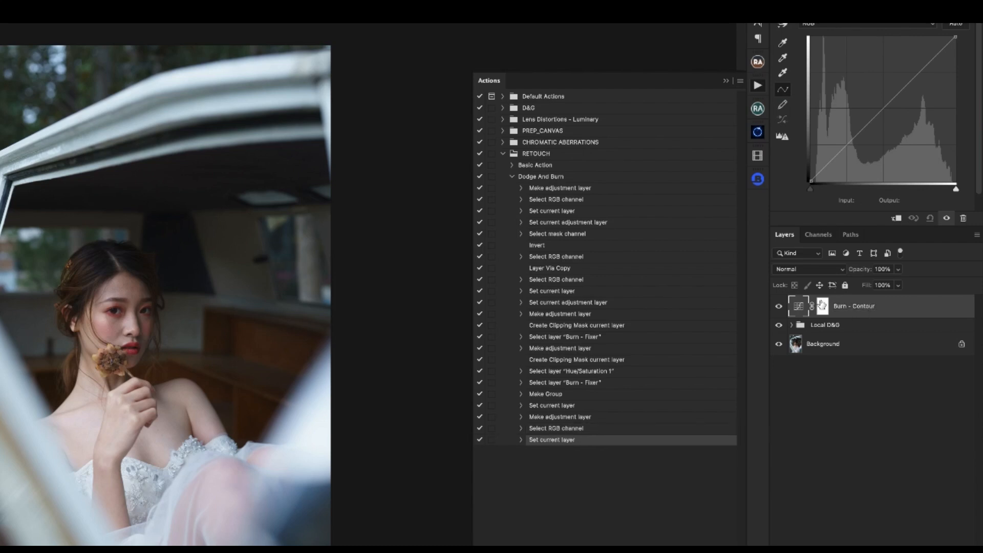
- Lower the Burn - Contour curve's midpoint to about output 66 at input 129 and invert the layer's mask
drag(884, 108, 884, 146)
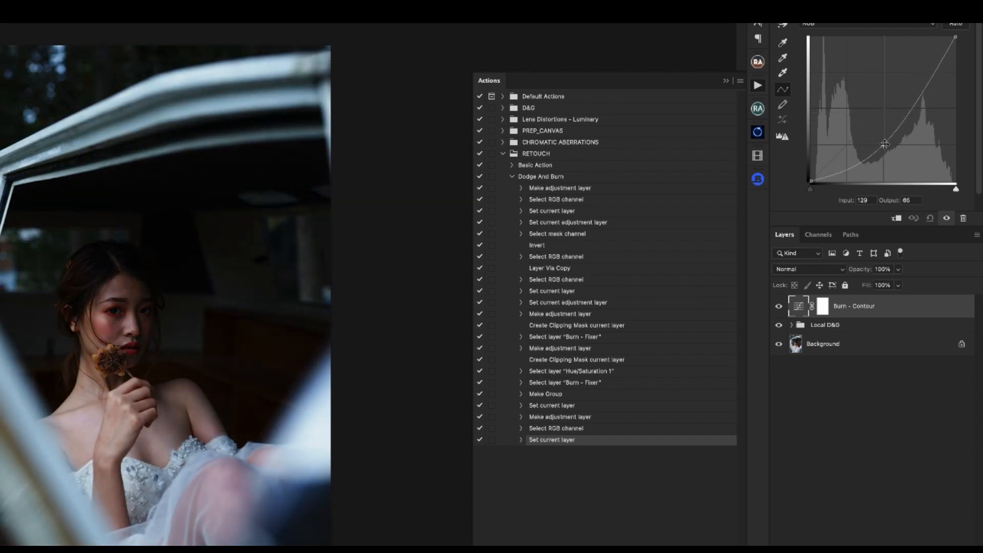
click(825, 309)
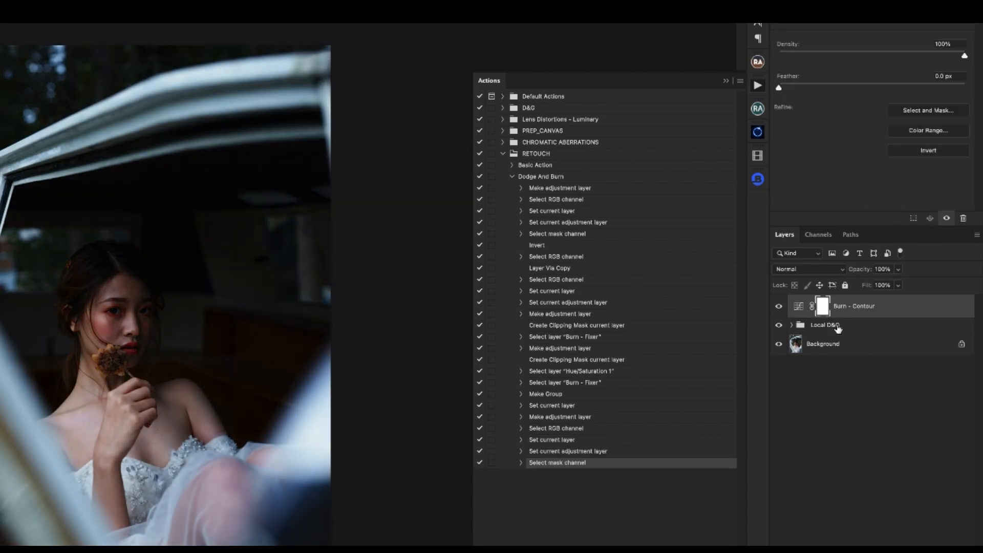
key(ctrl+i)
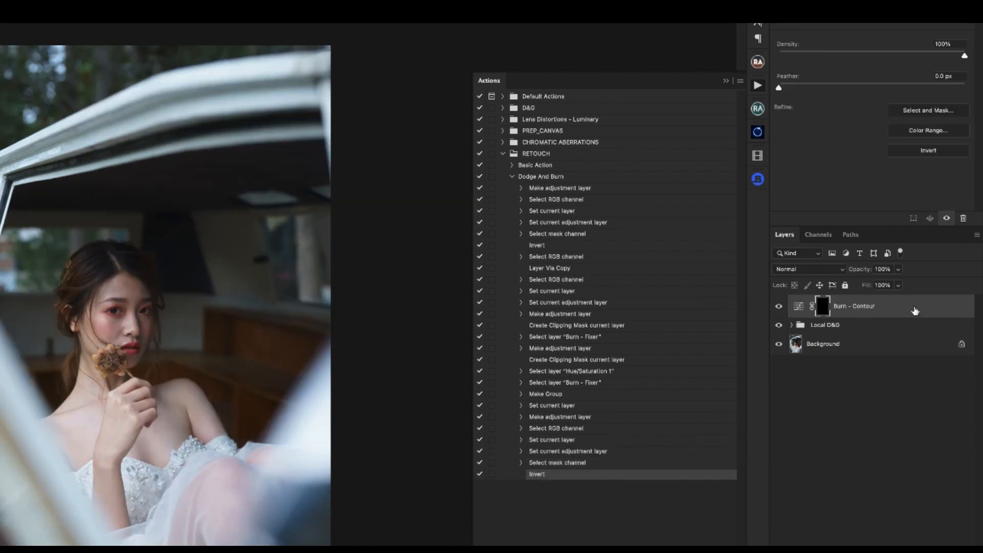
- Duplicate Burn - Contour as a layer named Dodge - Contour and raise the copy's curve midpoint well above the diagonal
key(ctrl+2)
key(ctrl+j)
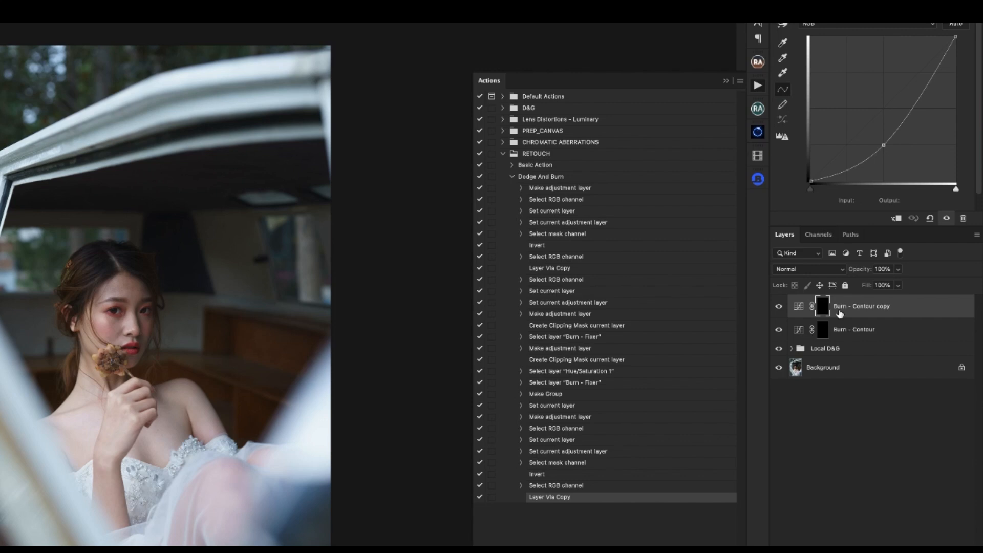
click(842, 309)
double_click(839, 306)
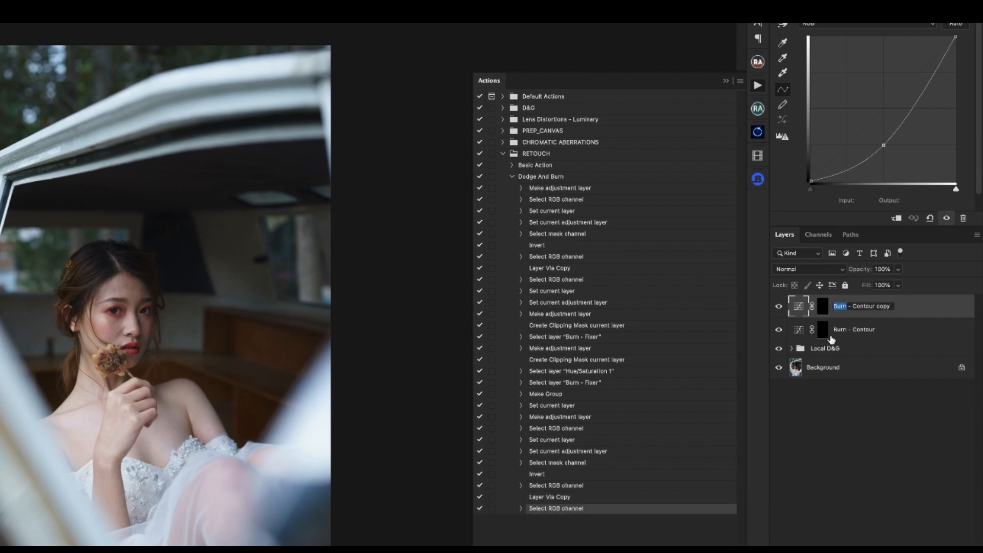
text(Dodge)
drag(882, 306, 904, 307)
key(BackSpace)
key(Return)
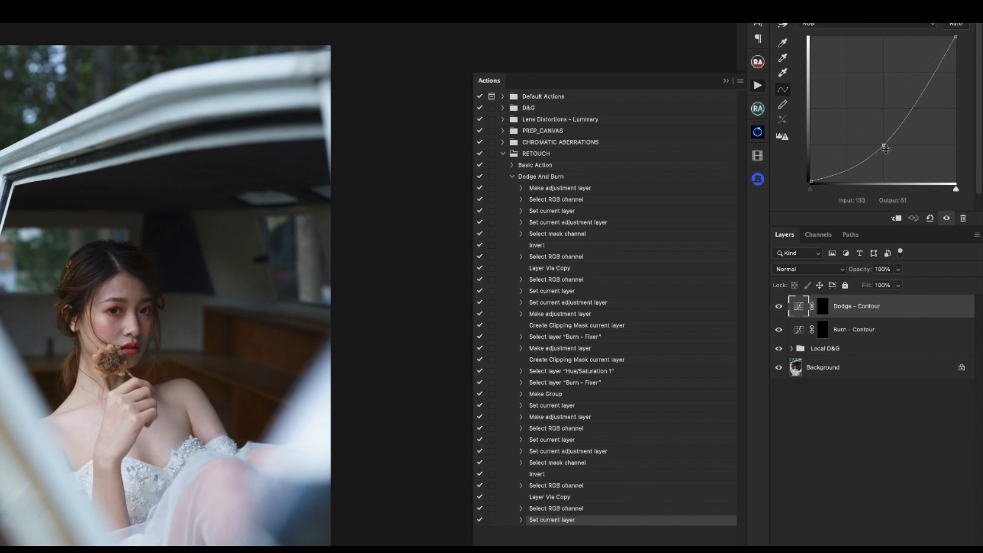
drag(884, 145, 884, 73)
- Group the Dodge - Contour and Burn - Contour layers as Global D&G and stop recording the action
shift+click(886, 337)
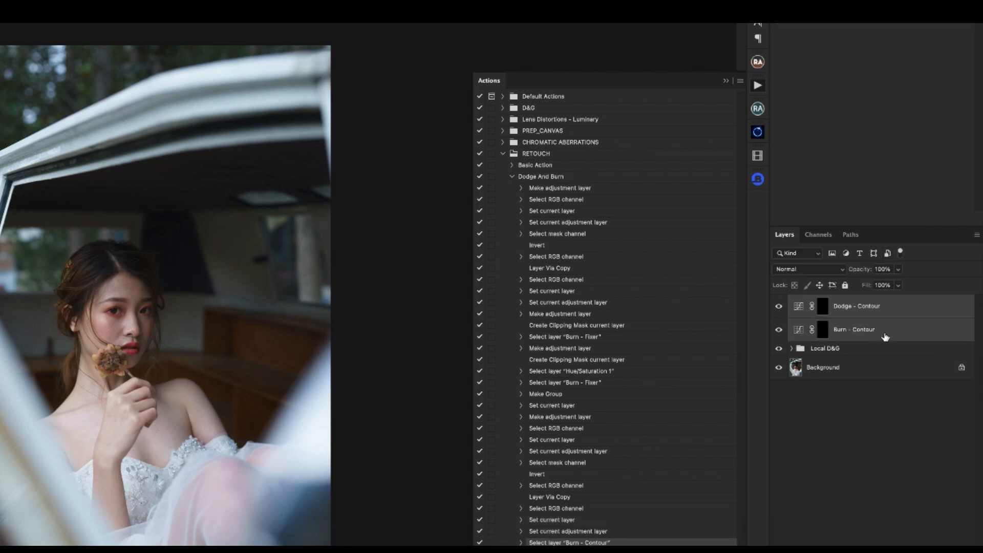
key(ctrl+g)
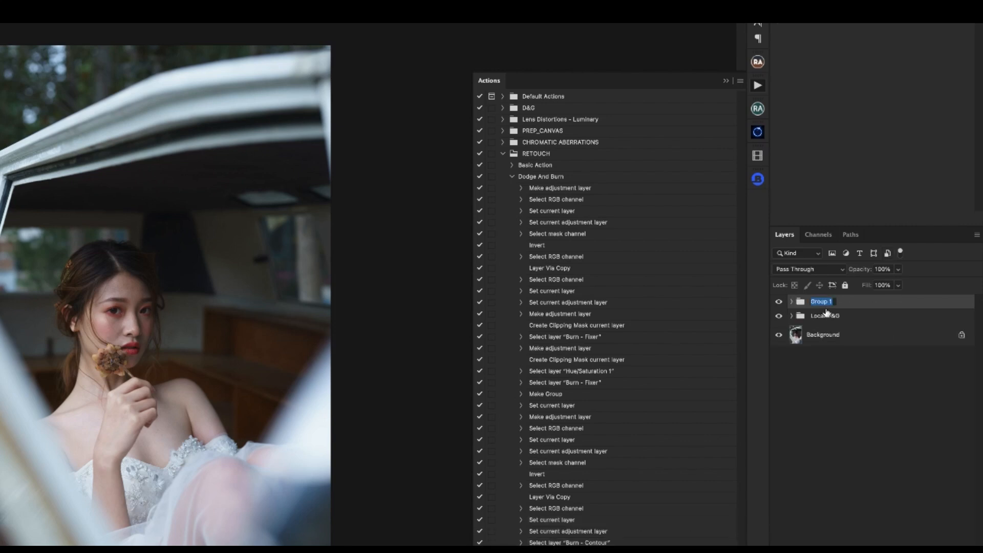
text(Global D&G)
key(Return)
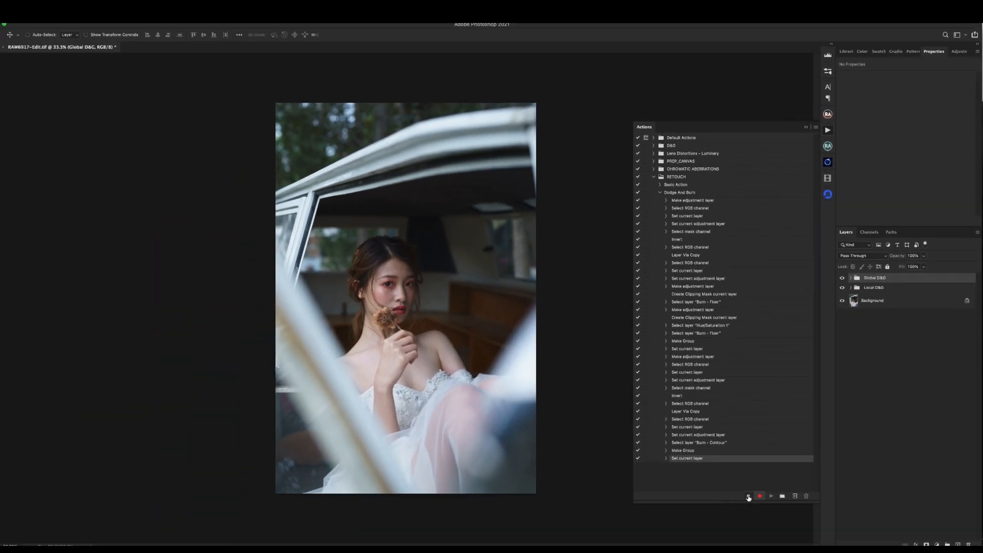
click(752, 492)
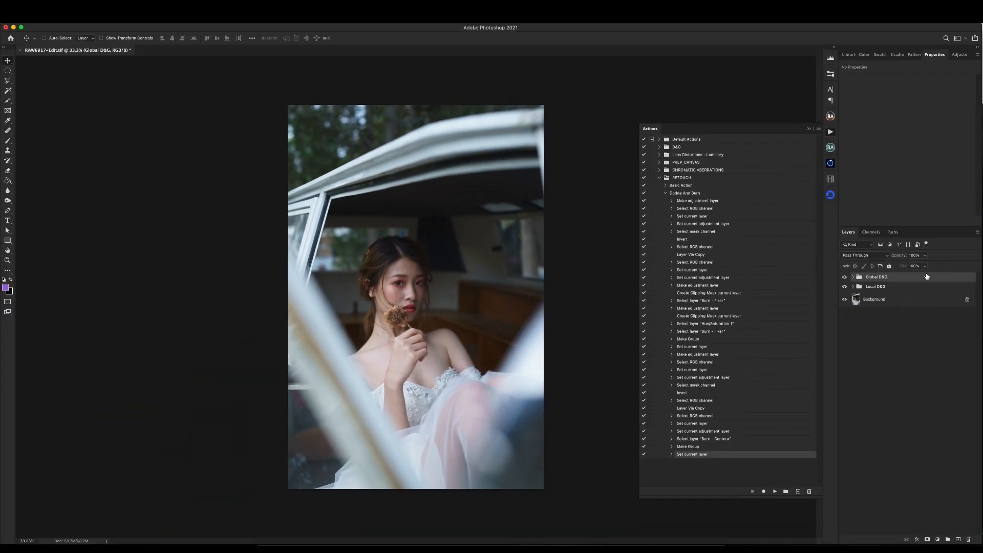
- Delete the Global D&G and Local D&G groups and play the Dodge And Burn action on the Background
shift+click(888, 289)
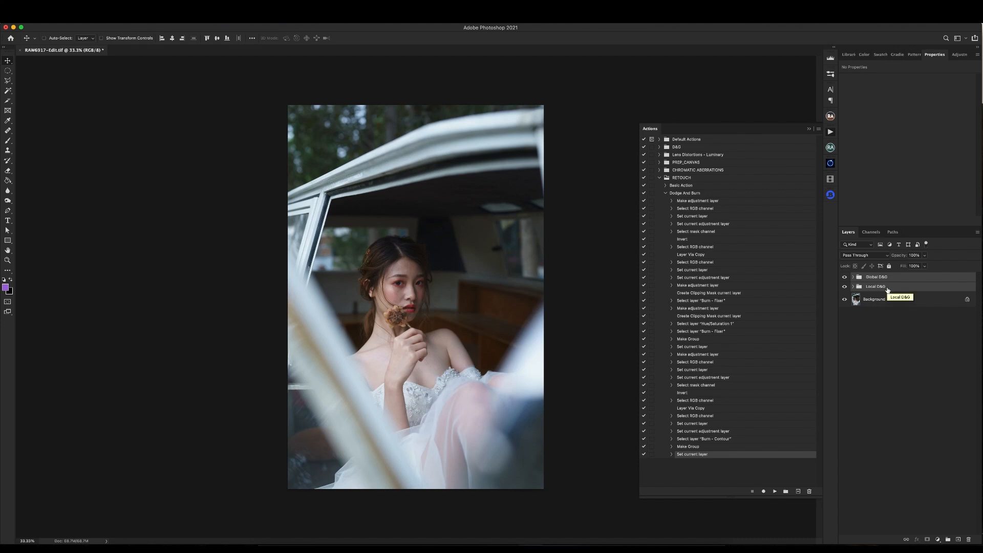
key(Delete)
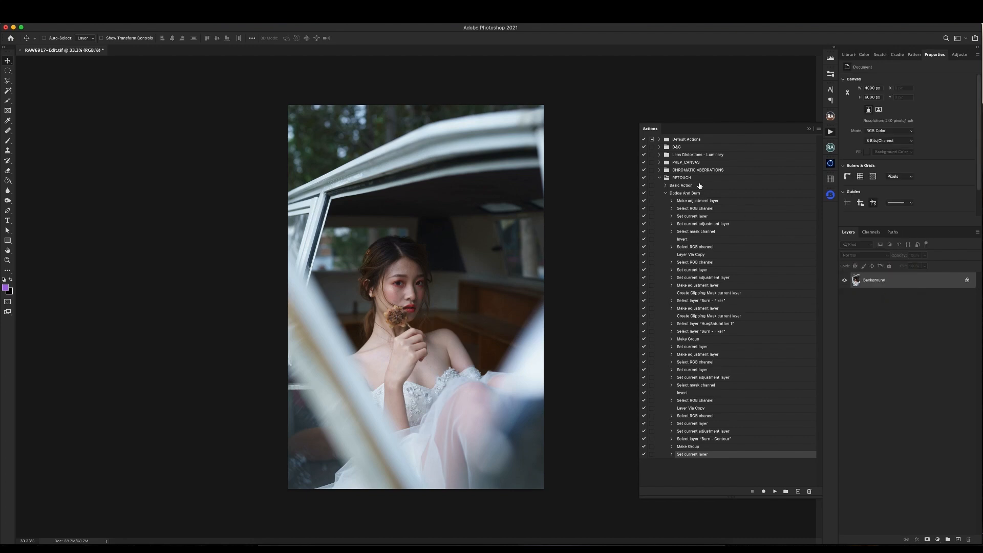
click(680, 194)
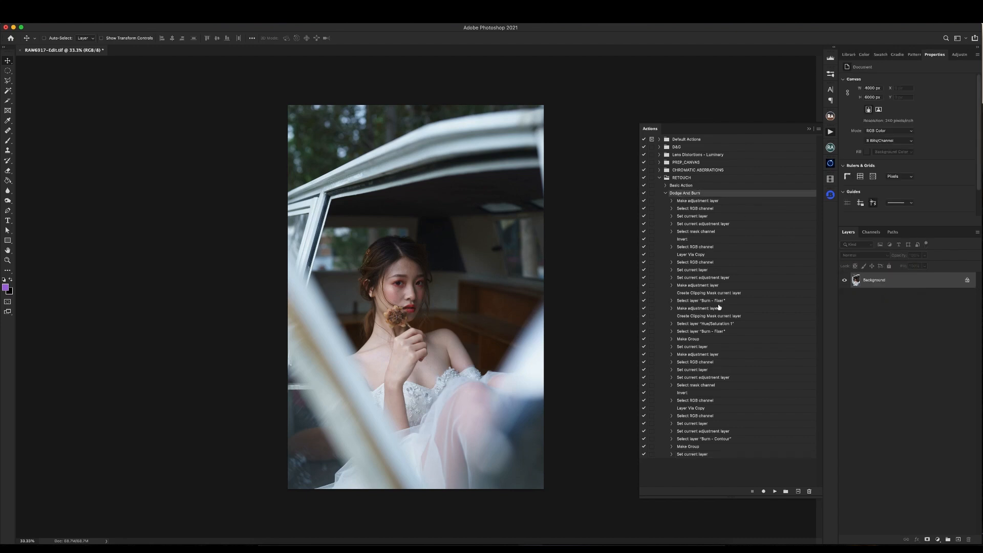
click(774, 491)
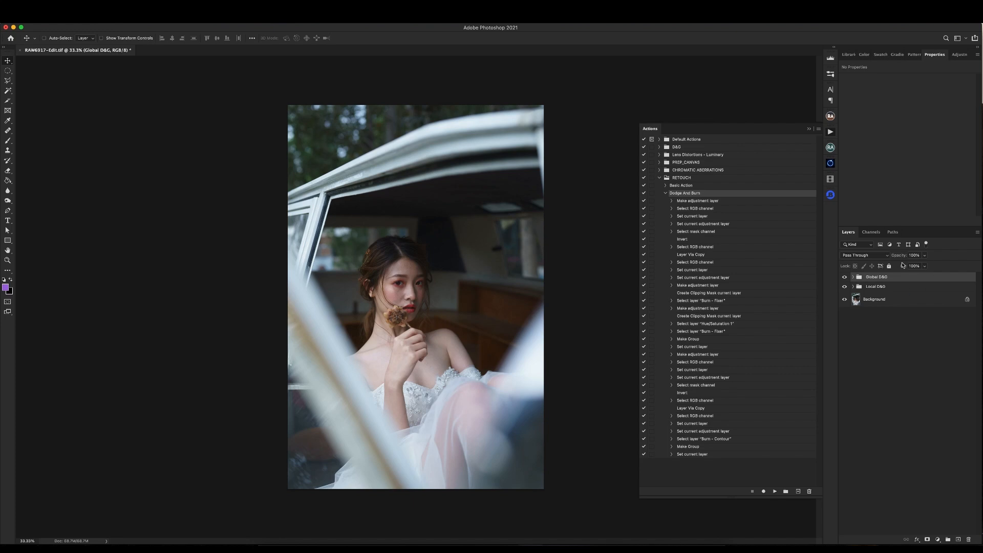
- Examine the replayed groups and compare the curves of the Dodge - Contour and Burn - Contour layers in Global D&G
click(883, 289)
click(885, 279)
click(883, 287)
click(884, 279)
click(853, 277)
click(901, 306)
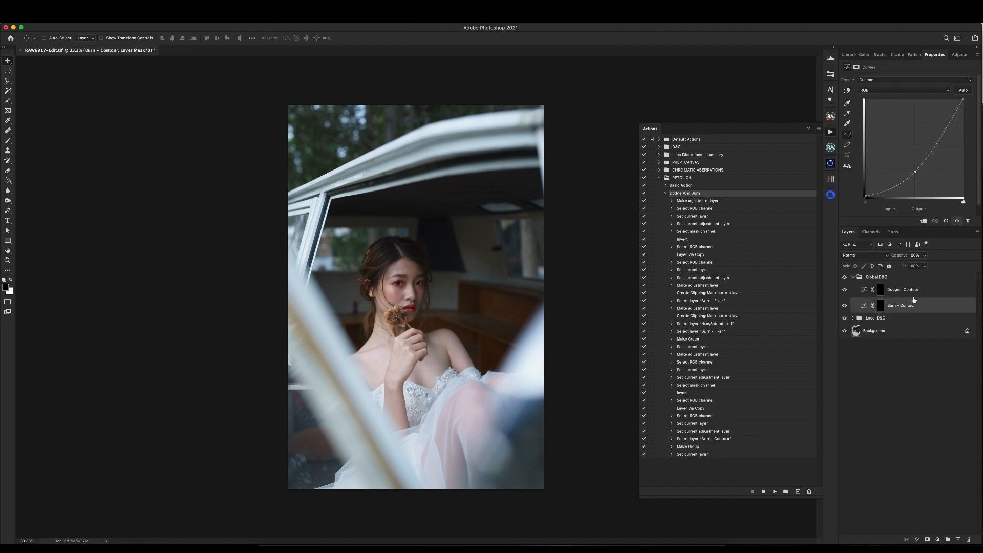
click(907, 294)
click(906, 306)
click(906, 293)
click(905, 305)
click(904, 292)
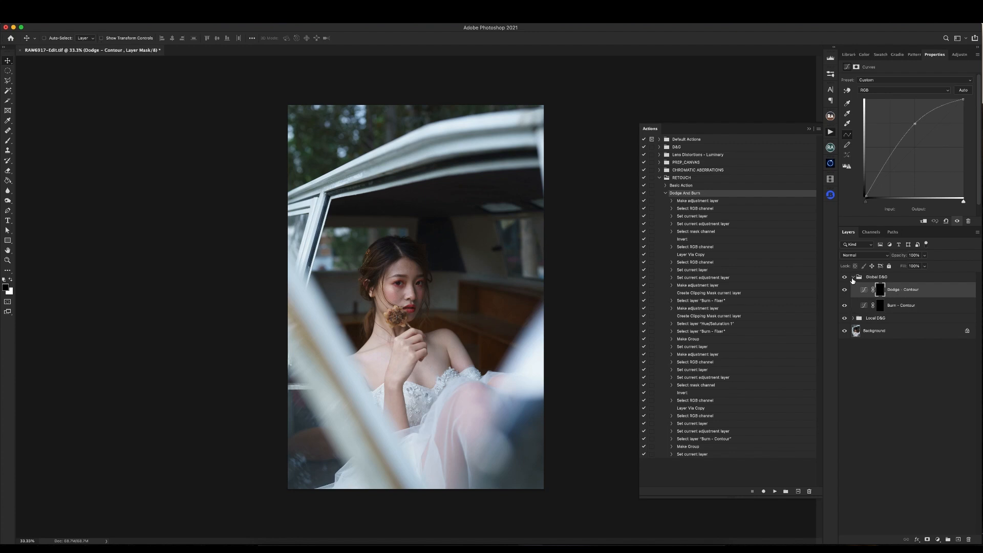
click(853, 277)
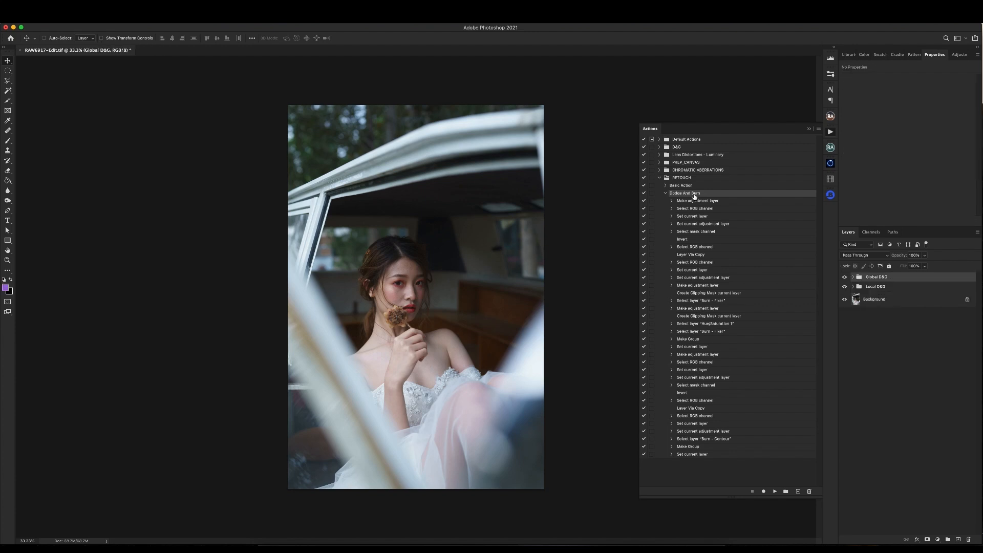
- Resume recording after Dodge And Burn's last command and add a Curves adjustment layer named Burn - Hair above Global D&G
click(701, 455)
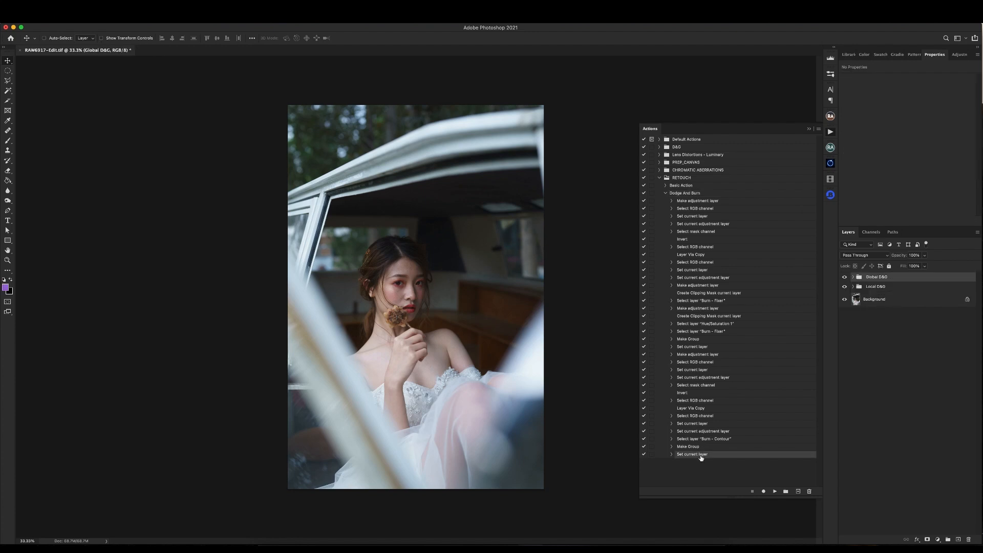
click(764, 492)
click(937, 539)
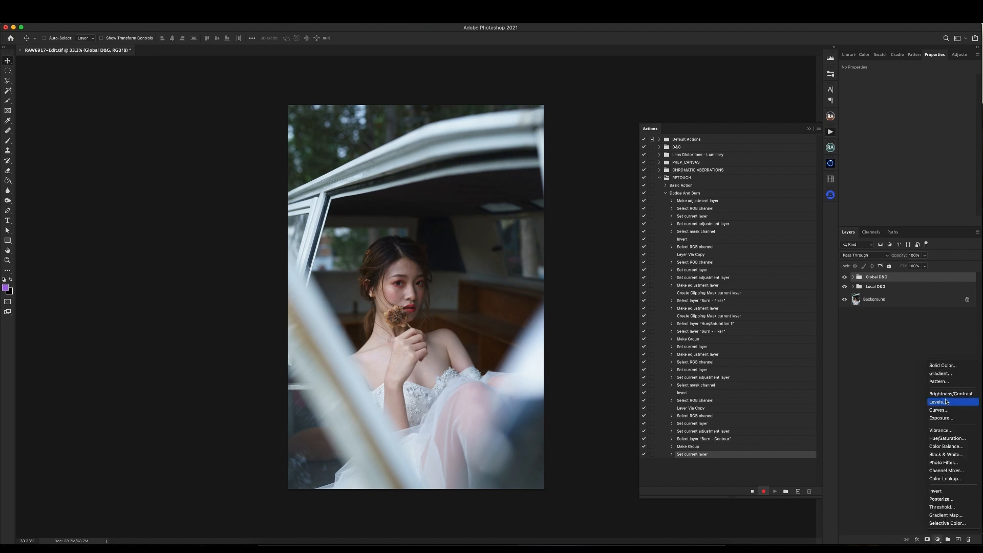
click(938, 410)
double_click(890, 280)
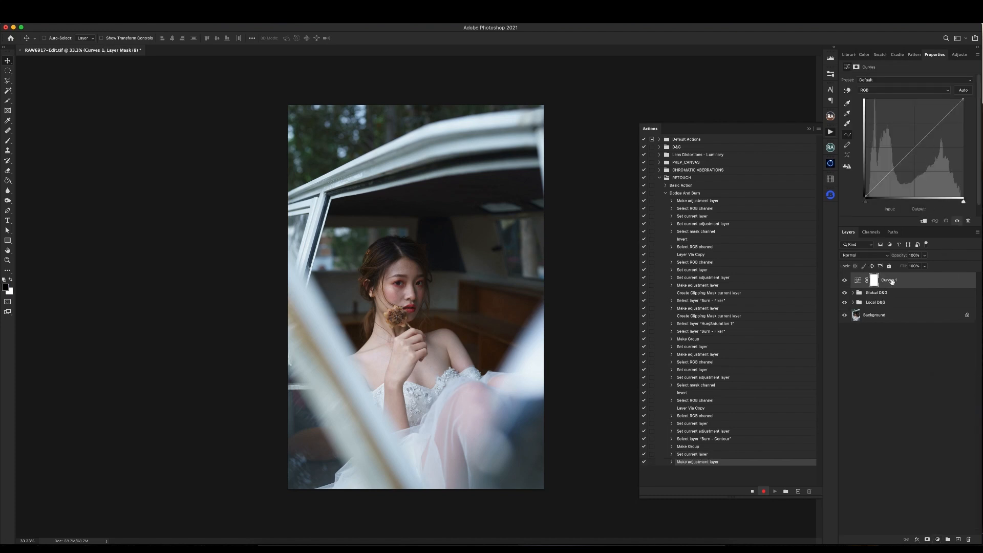
text(Hair)
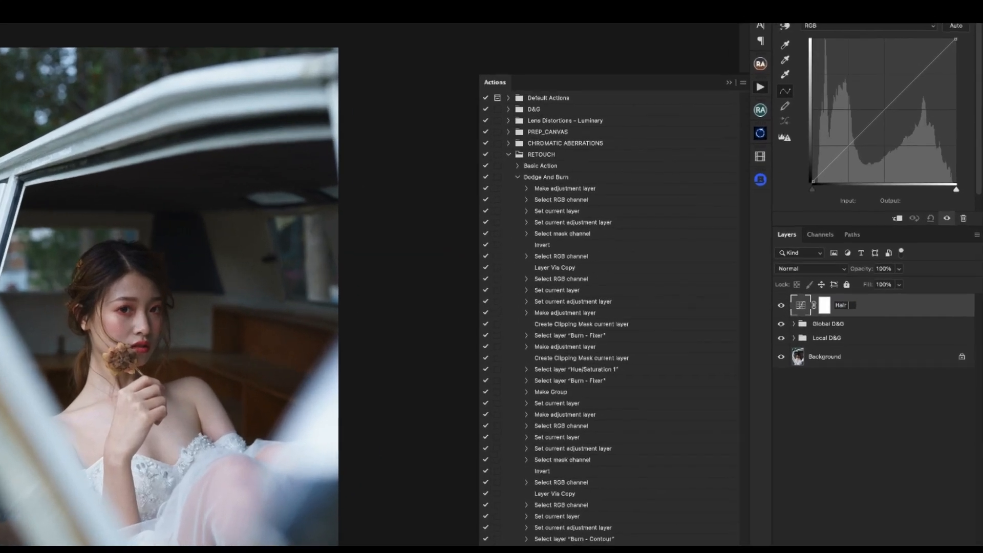
text( - D)
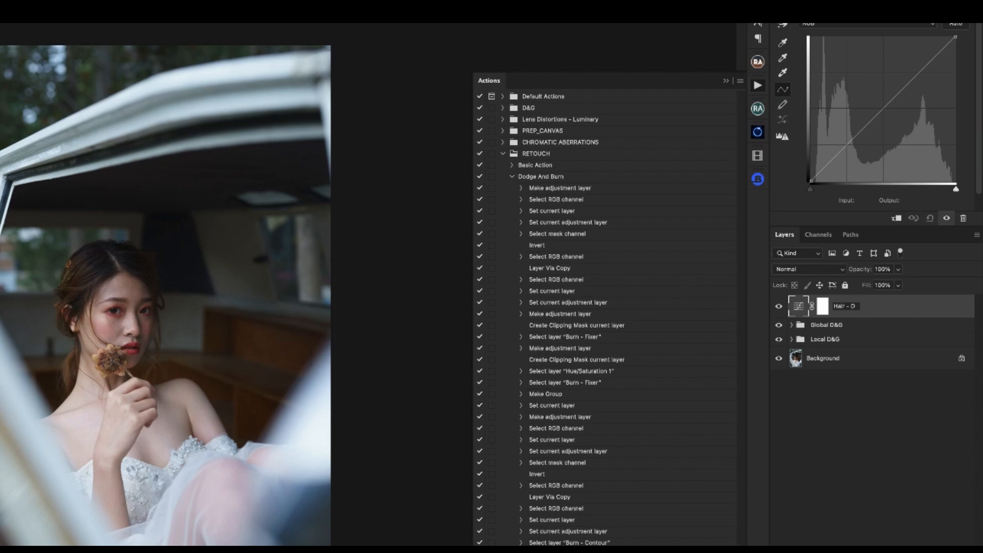
key(BackSpace)
text(B)
key(BackSpace)
key(BackSpace)
key(BackSpace)
key(BackSpace)
text(Hair)
key(Return)
- Lower the Burn - Hair curve's midpoint to output 63 at input 128 and invert the layer's mask
drag(883, 109, 884, 145)
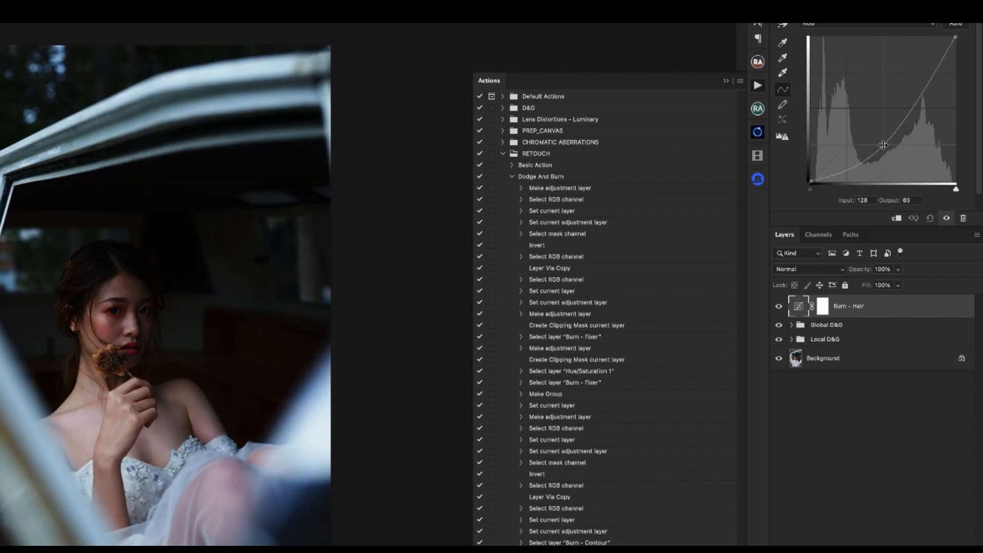
click(824, 307)
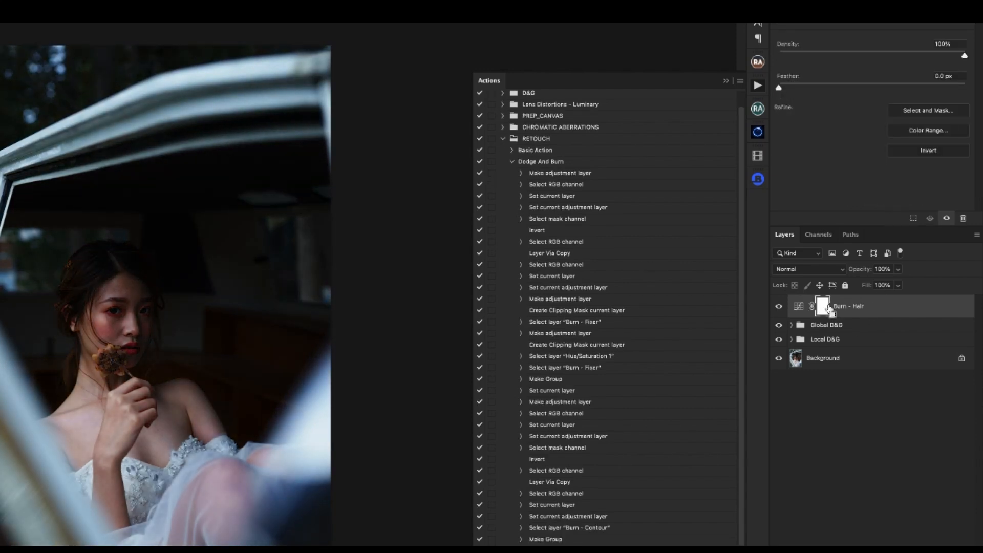
key(ctrl+i)
- Duplicate Burn - Hair as a layer named Dodge - Hair and raise the copy's curve point to output 192 at input 128
click(920, 311)
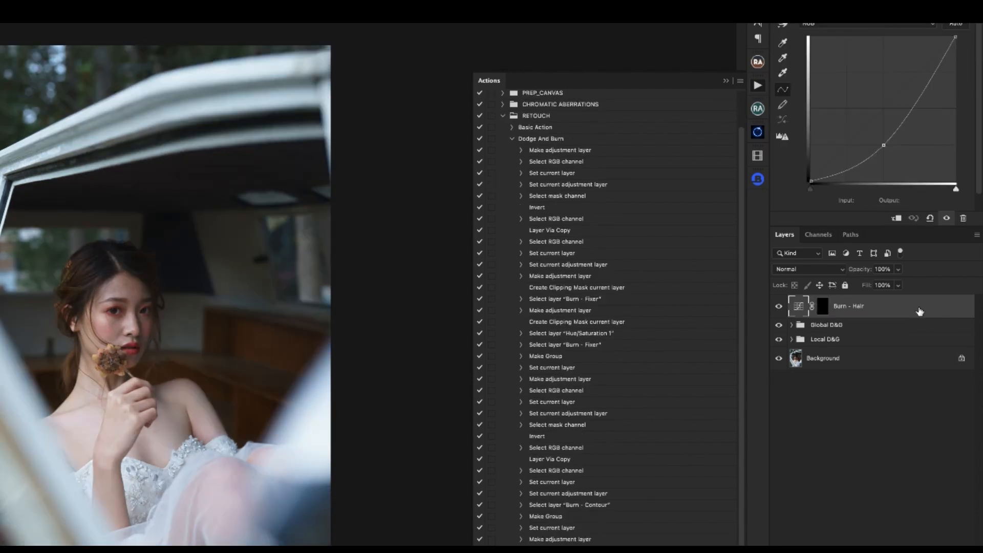
key(ctrl+j)
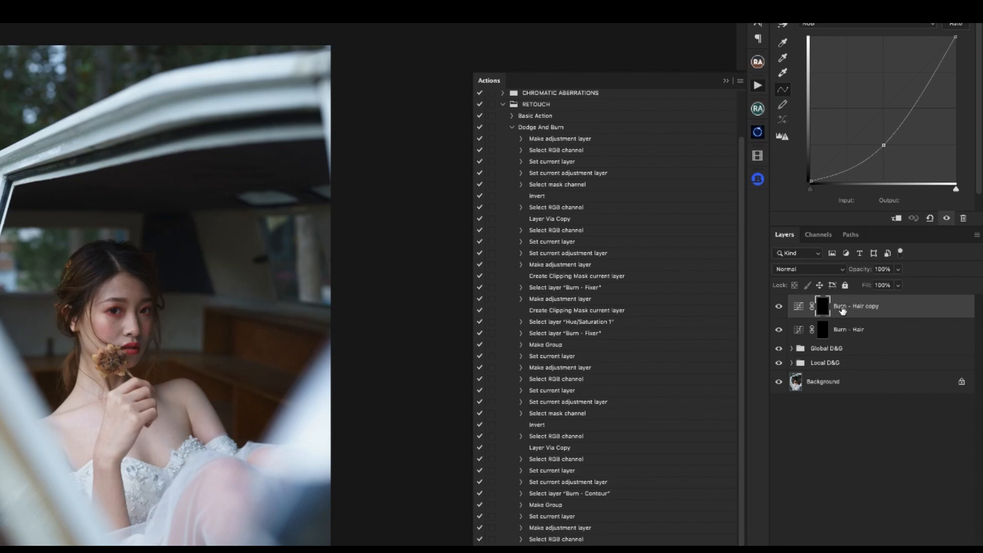
double_click(842, 307)
double_click(842, 306)
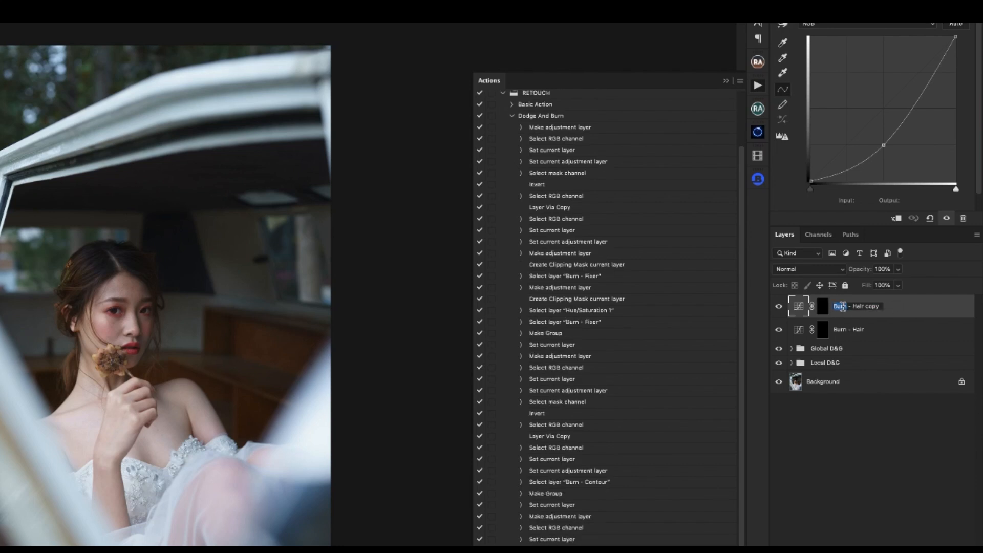
text(Dodge)
drag(870, 306, 899, 307)
key(BackSpace)
key(Return)
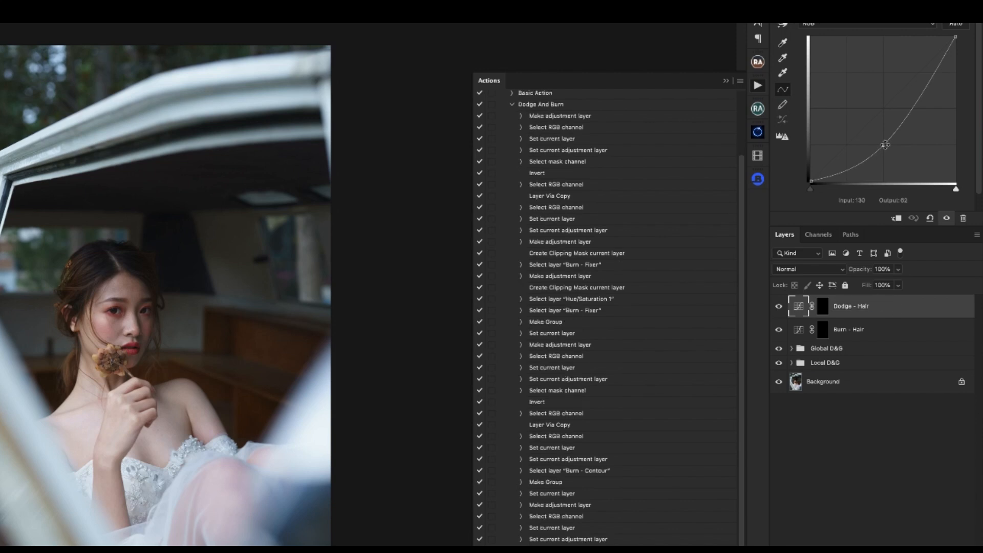
drag(884, 145, 884, 73)
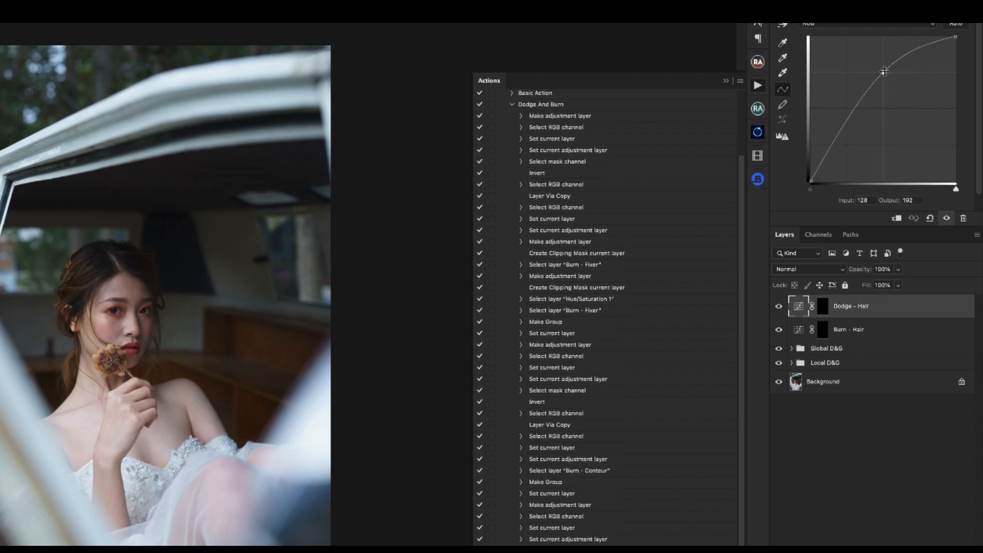
- Group the Dodge - Hair and Burn - Hair layers as Hair D&G and stop recording
shift+click(868, 331)
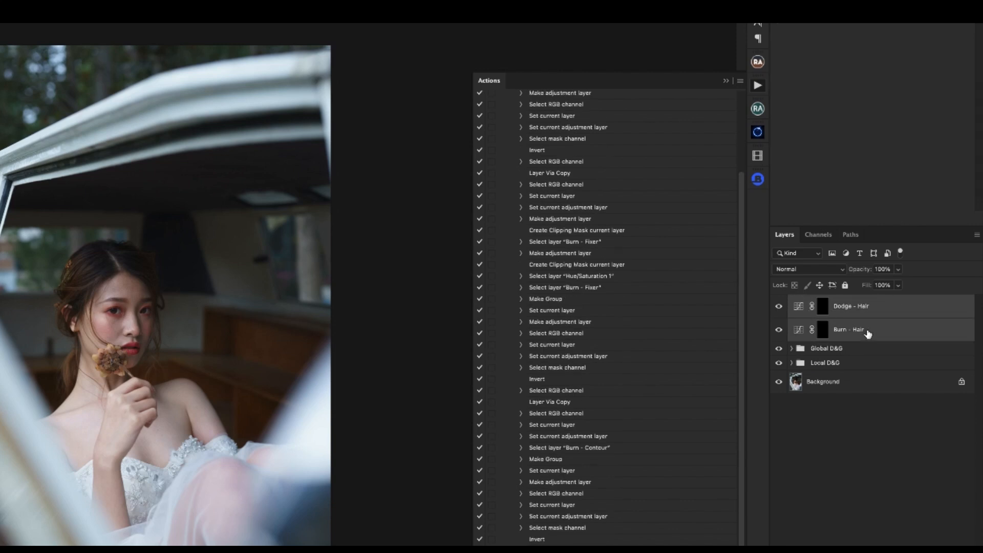
key(ctrl+g)
double_click(822, 302)
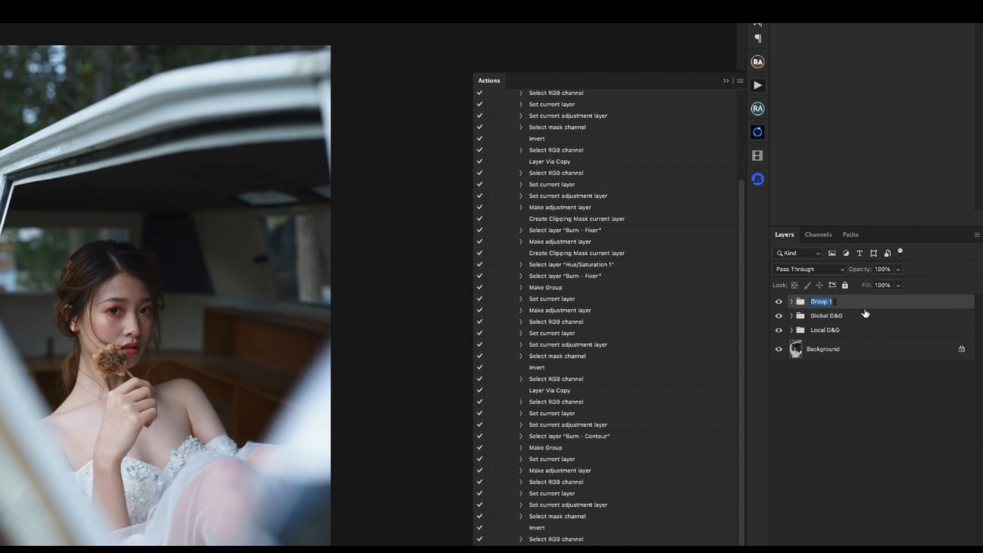
text(Hair D&G)
key(Return)
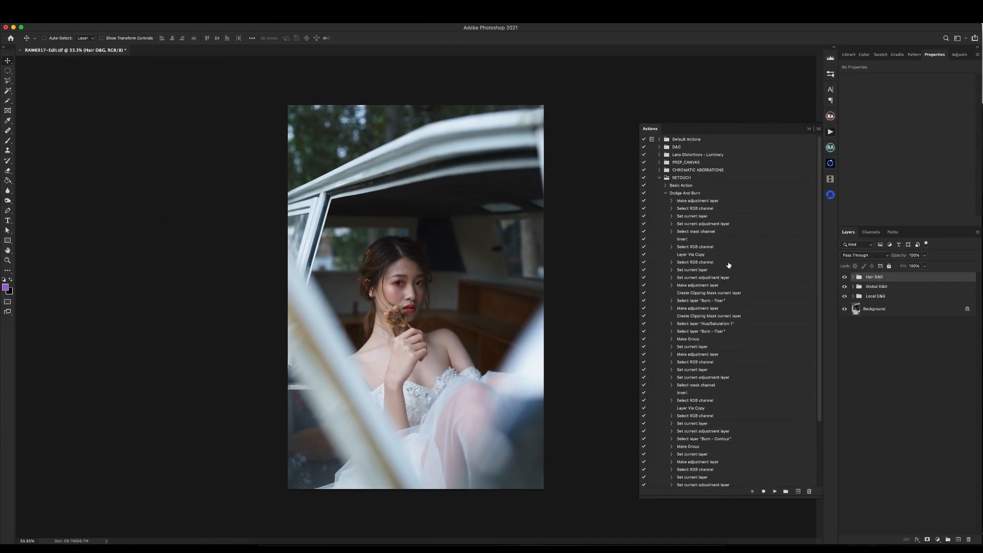
- Delete the Hair, Global and Local D&G groups and replay the whole Dodge And Burn action from its start
scroll(728, 293, up, 5)
click(684, 193)
shift+click(898, 298)
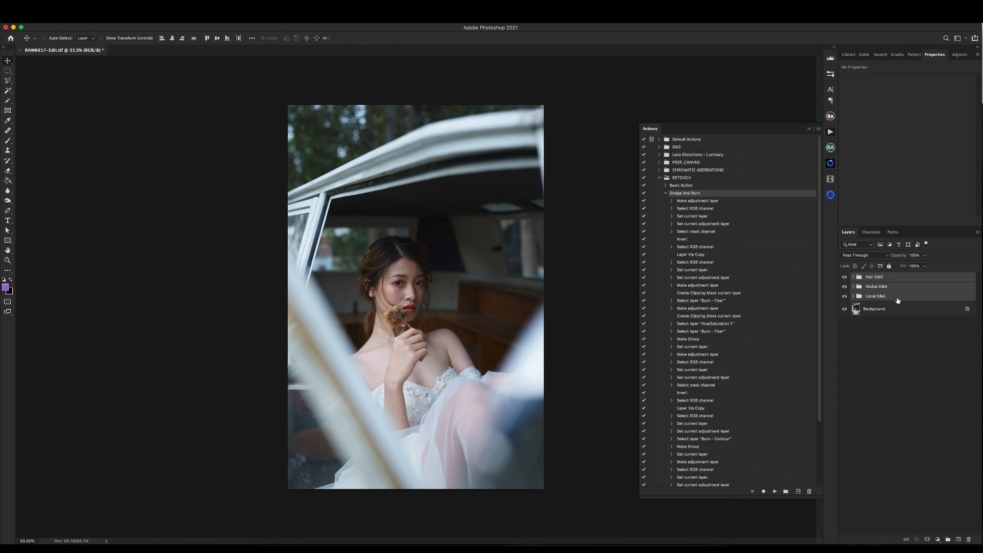
key(Delete)
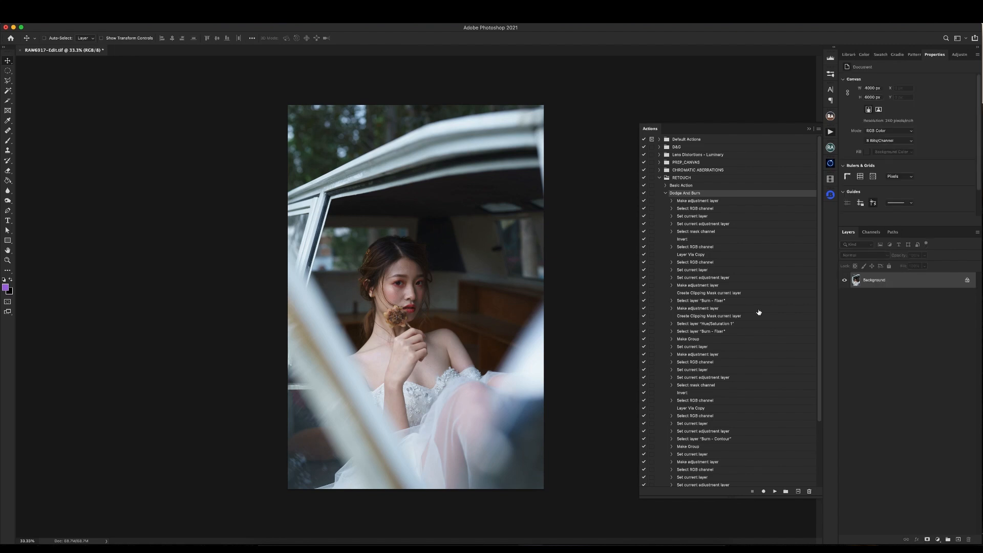
click(775, 492)
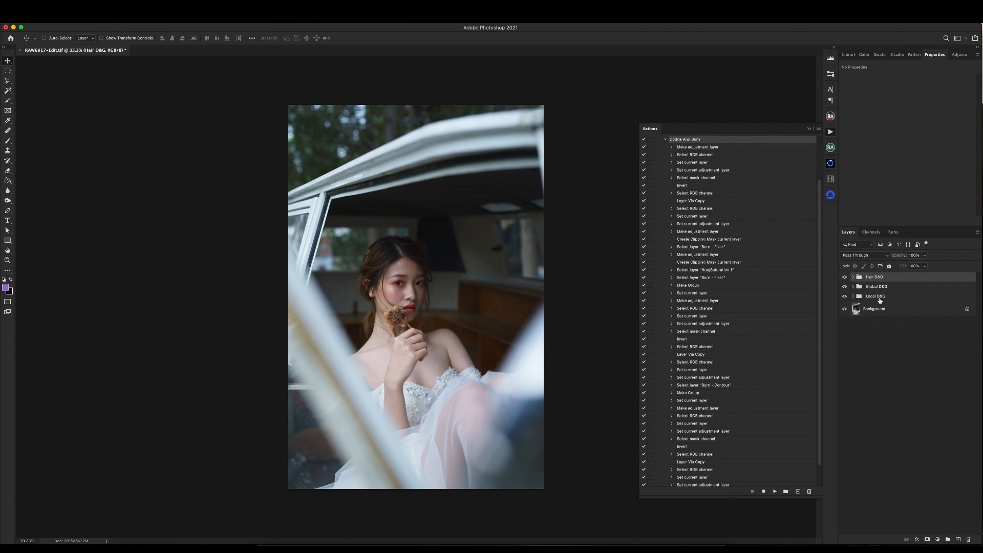
- Examine the curves and masks of the Dodge - Hair and Burn - Hair layers inside the Hair D&G group
click(853, 278)
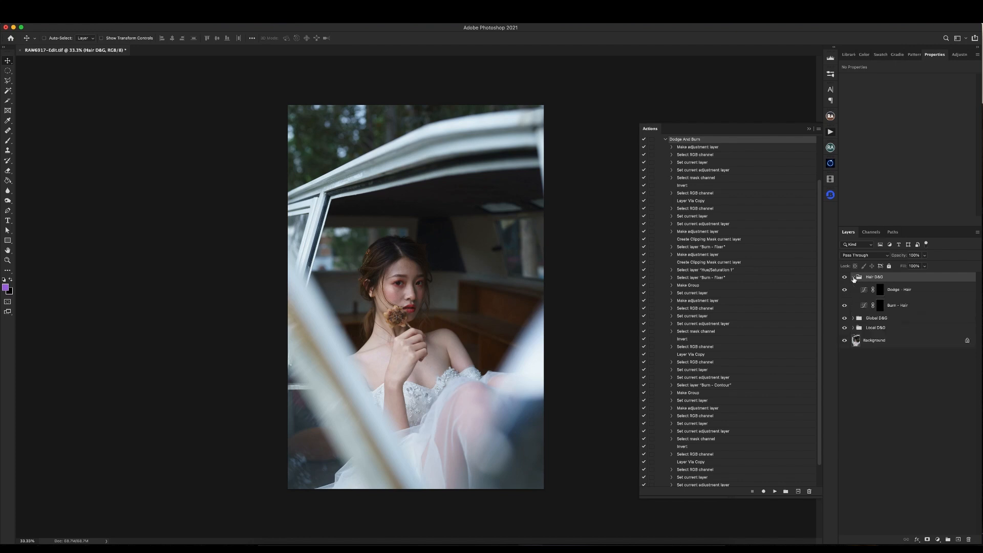
click(901, 291)
click(900, 309)
click(900, 293)
click(899, 309)
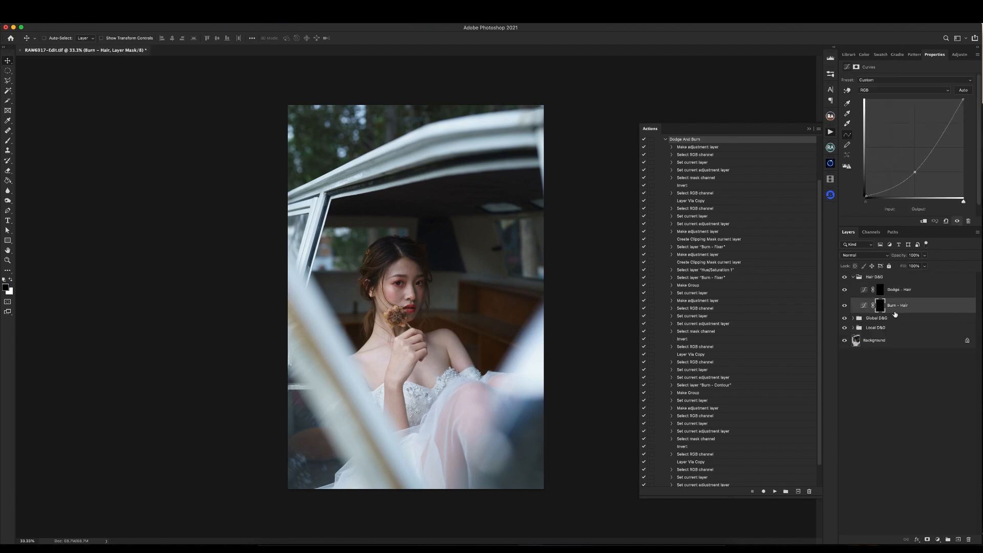
click(865, 291)
click(863, 306)
click(880, 291)
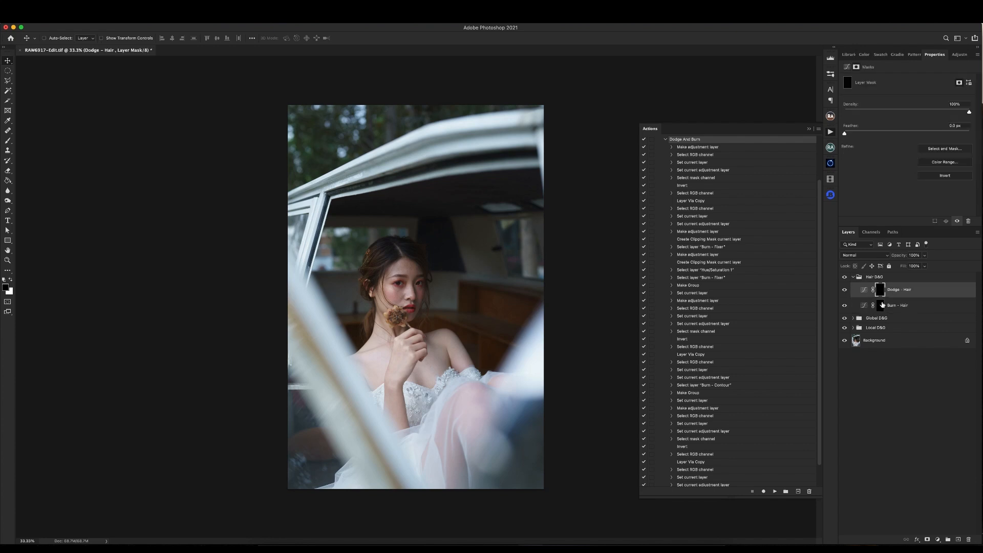
click(880, 307)
click(852, 277)
- Expand the Global D&G and Local D&G groups to check their layers, and collapse both again
click(875, 290)
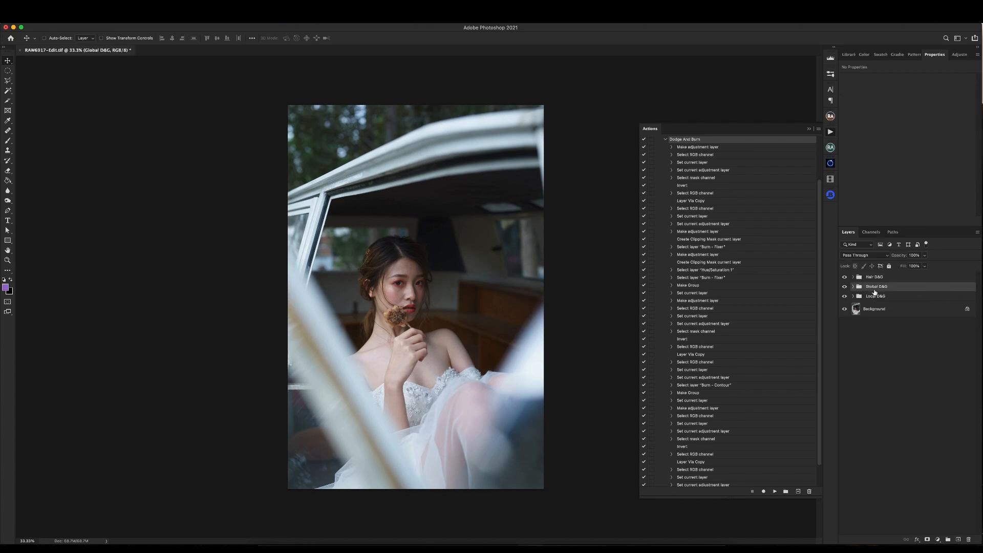
click(853, 287)
click(853, 328)
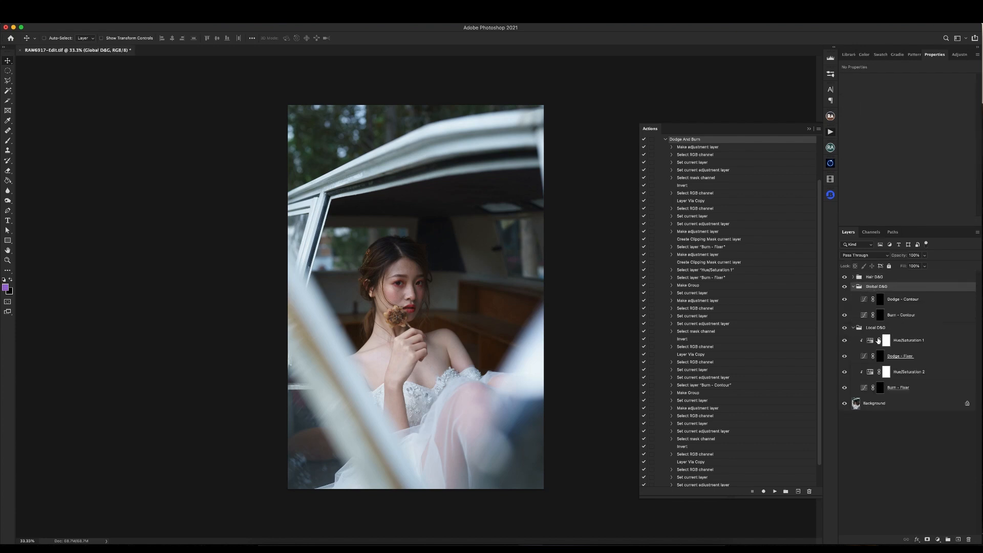
click(853, 288)
click(853, 297)
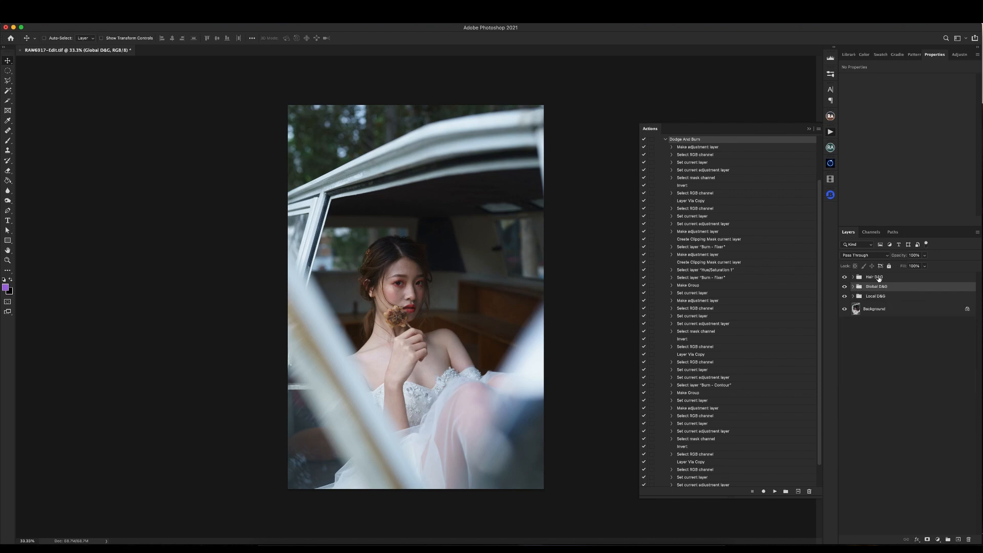
- Select the Hair D&G group and examine the portrait at higher magnification
click(875, 277)
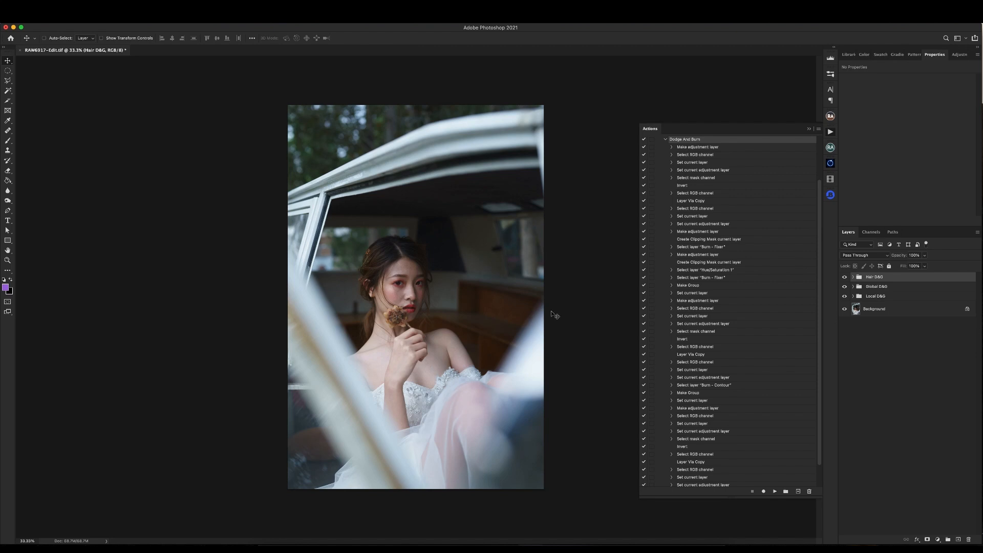
key(super+plus)
key(super+plus)
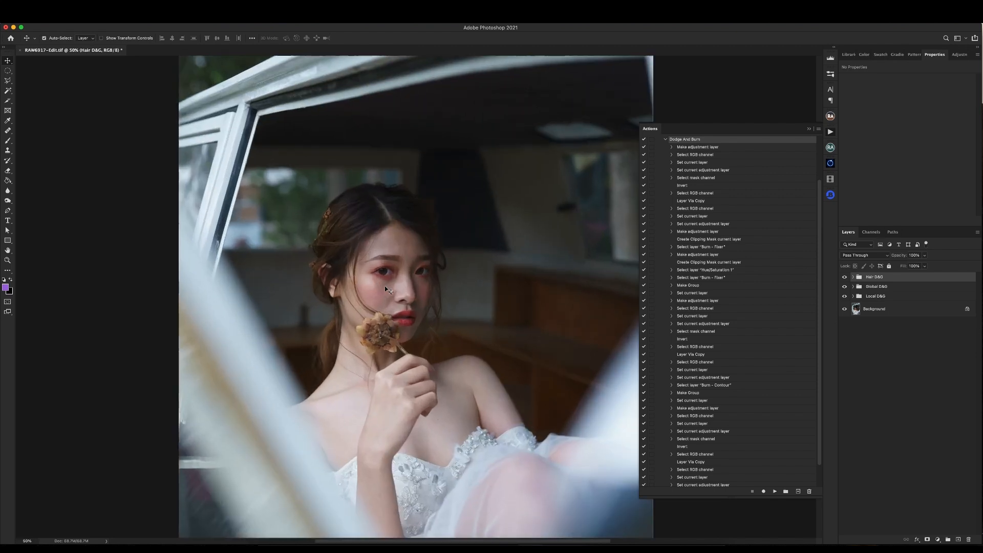
drag(416, 341, 415, 258)
key(super+minus)
key(super+minus)
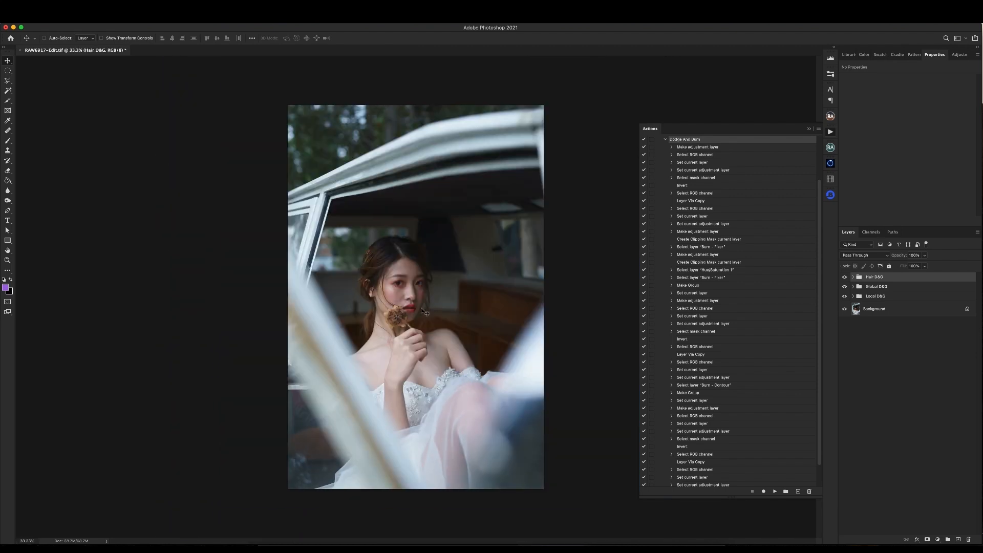
key(super+plus)
key(super+minus)
- Resume recording after the last command of Dodge And Burn and create a group named Visual Aid above Hair D&G
scroll(694, 166, down, 2)
click(698, 484)
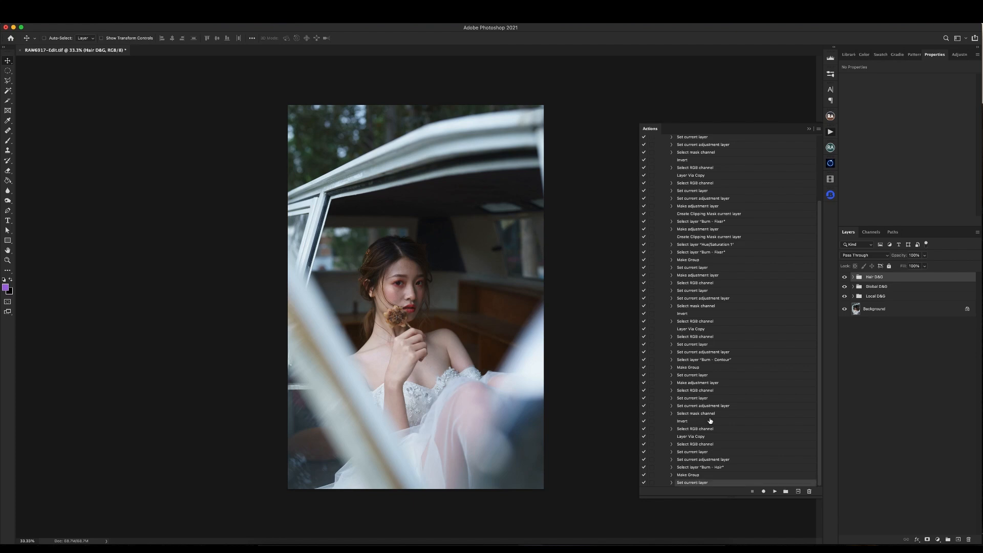
click(763, 491)
click(948, 540)
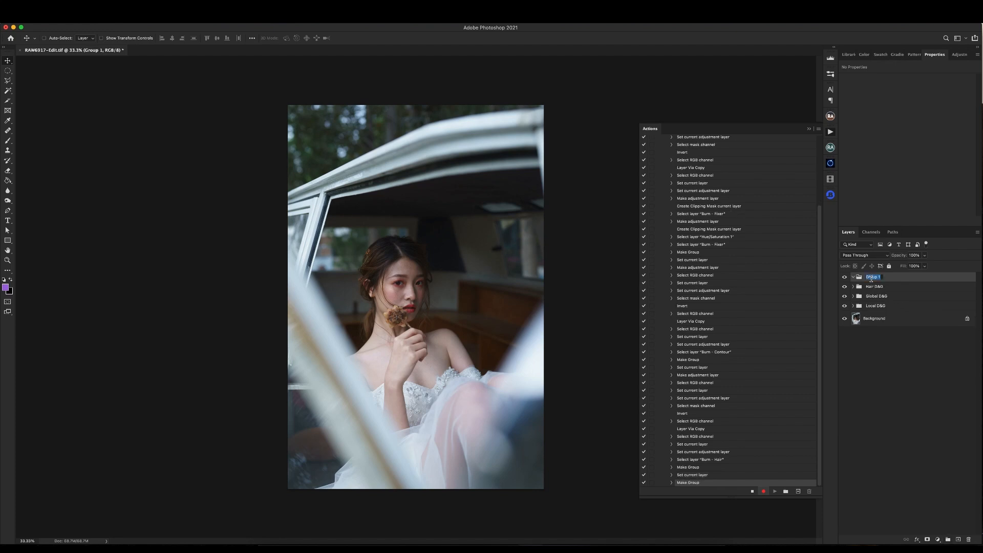
text(Visual Aid)
key(Return)
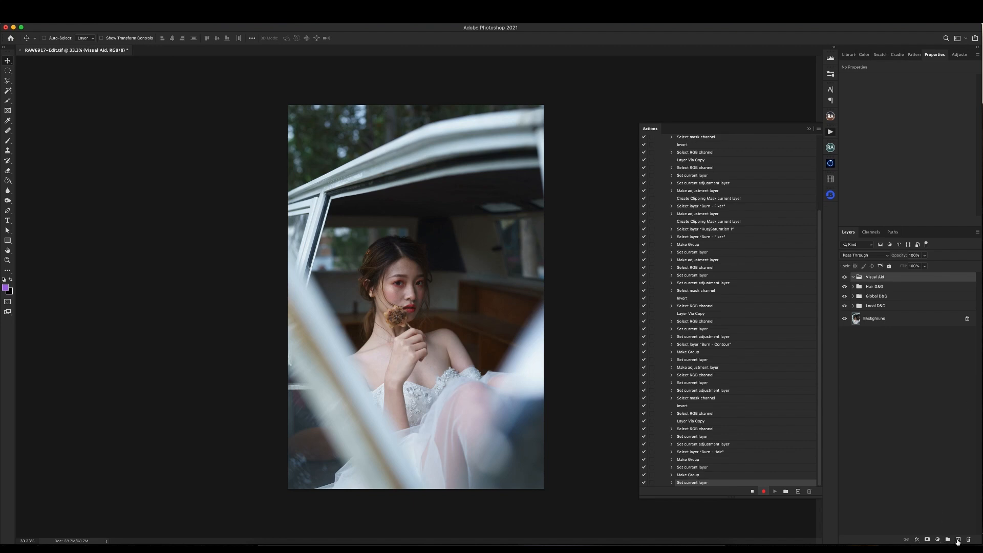
- Add a layer filled with 50% Gray inside the Visual Aid group and set its blend mode to Saturation
click(958, 540)
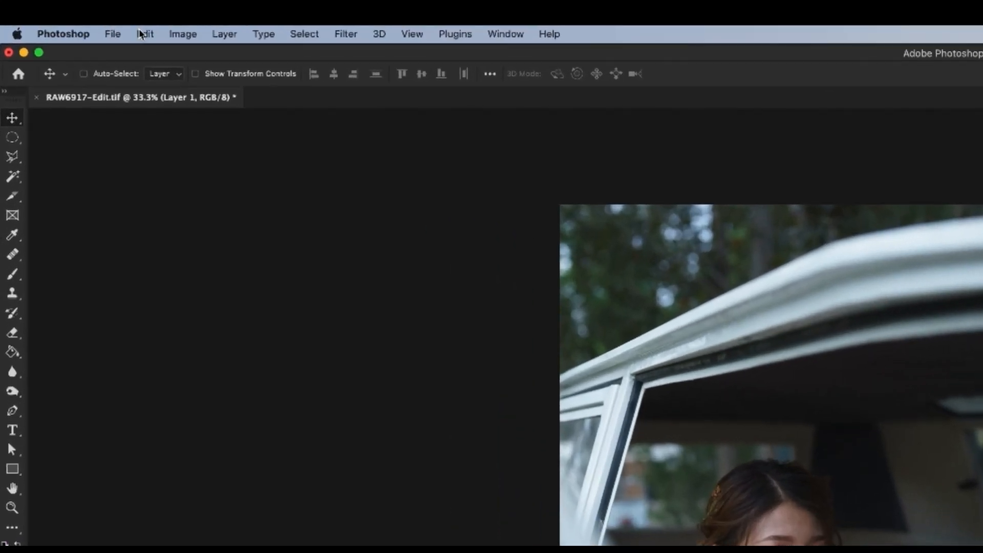
click(145, 34)
click(149, 233)
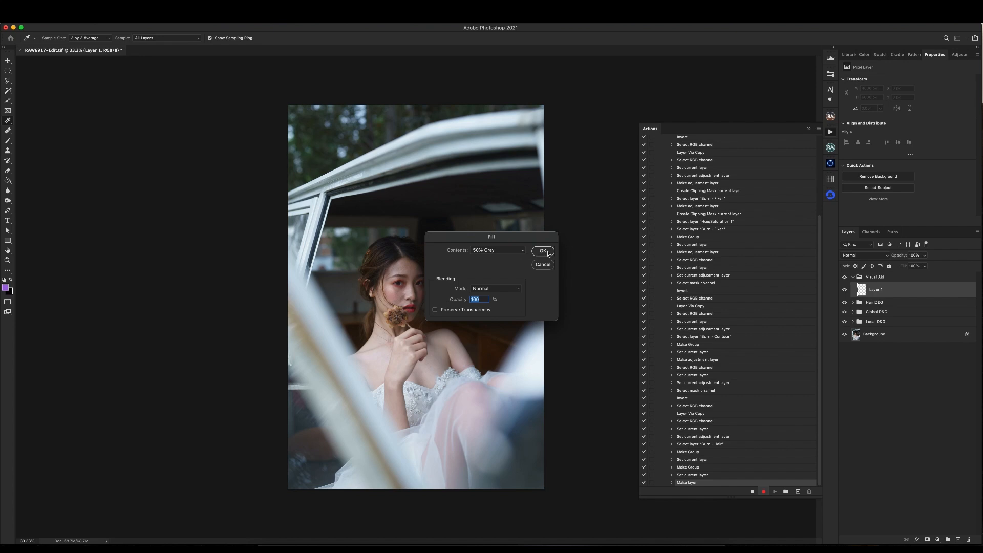
click(543, 251)
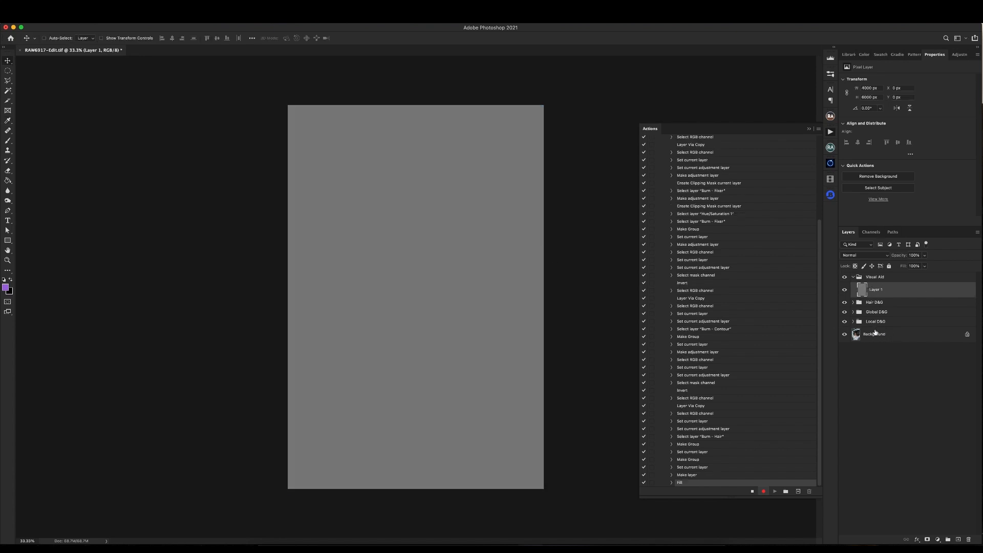
click(869, 257)
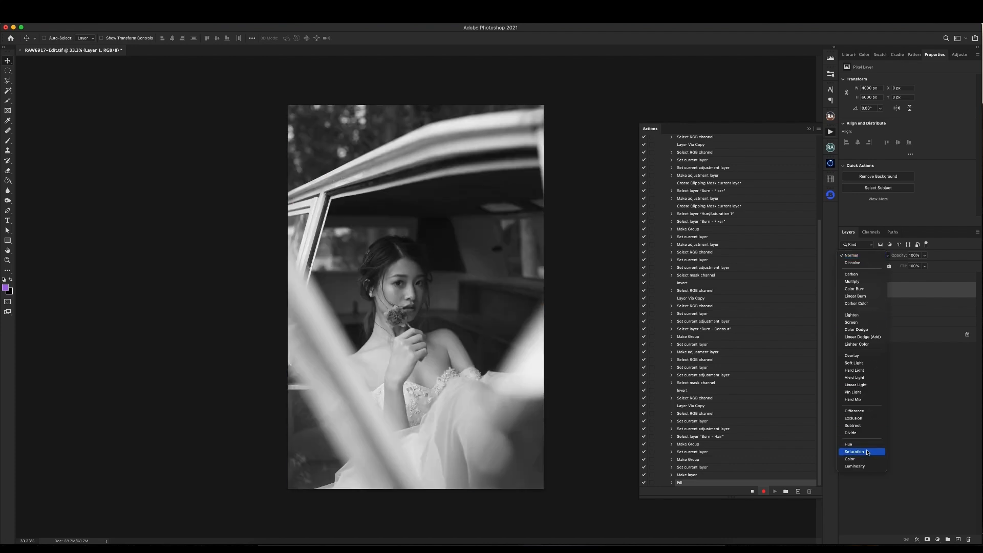
click(869, 452)
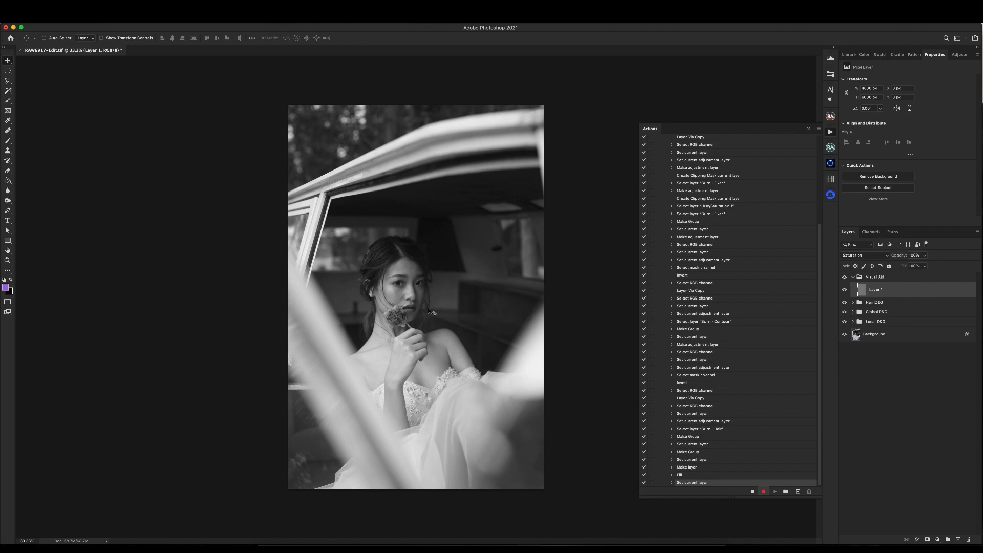
- Add a Curves adjustment layer above the gray layer in the Visual Aid group and stop recording
key(super+equal)
key(super+equal)
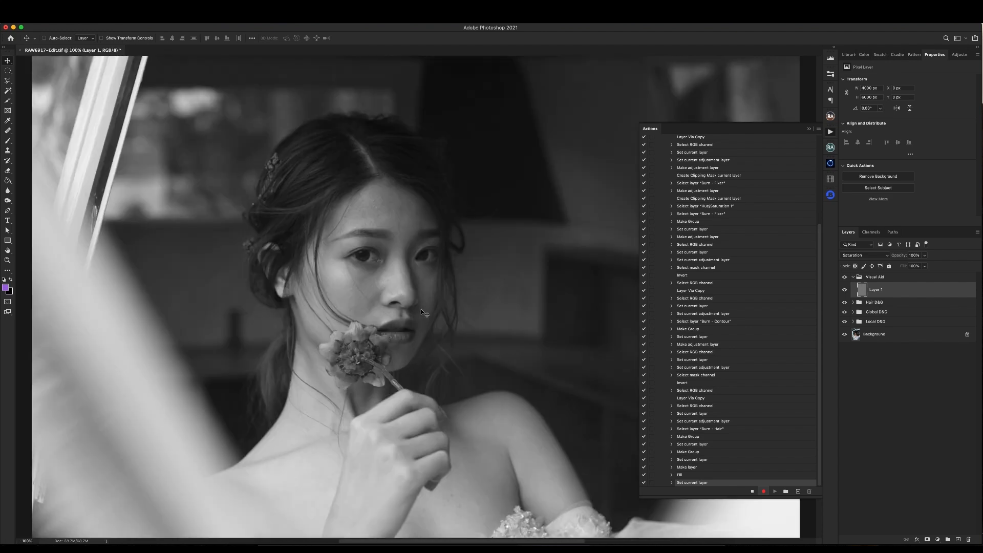
key(super+minus)
key(super+minus)
key(super+minus)
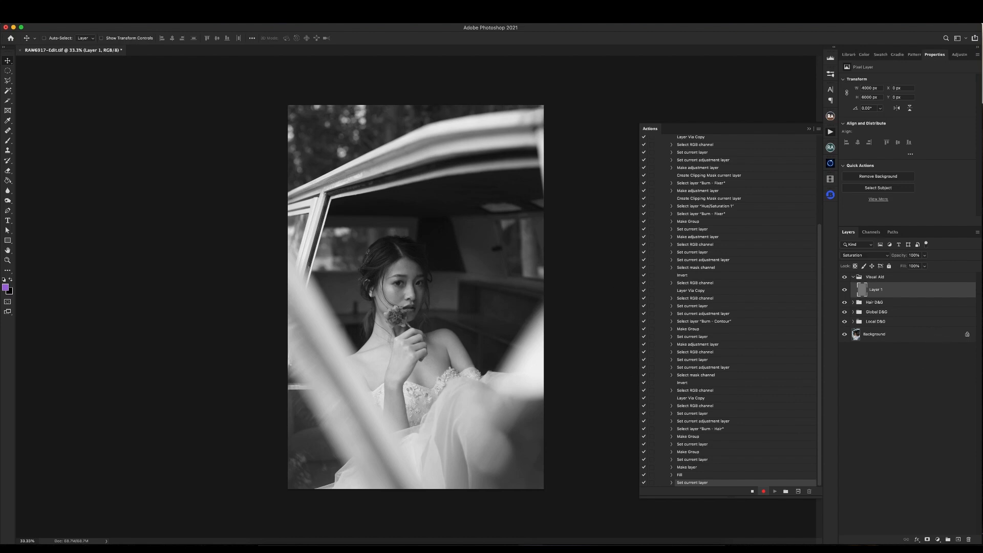
click(938, 540)
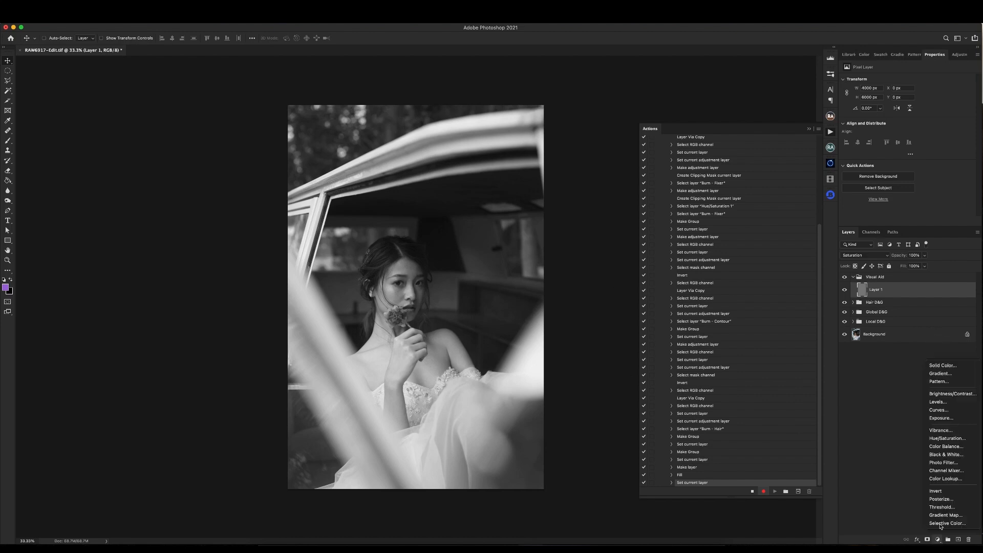
click(941, 410)
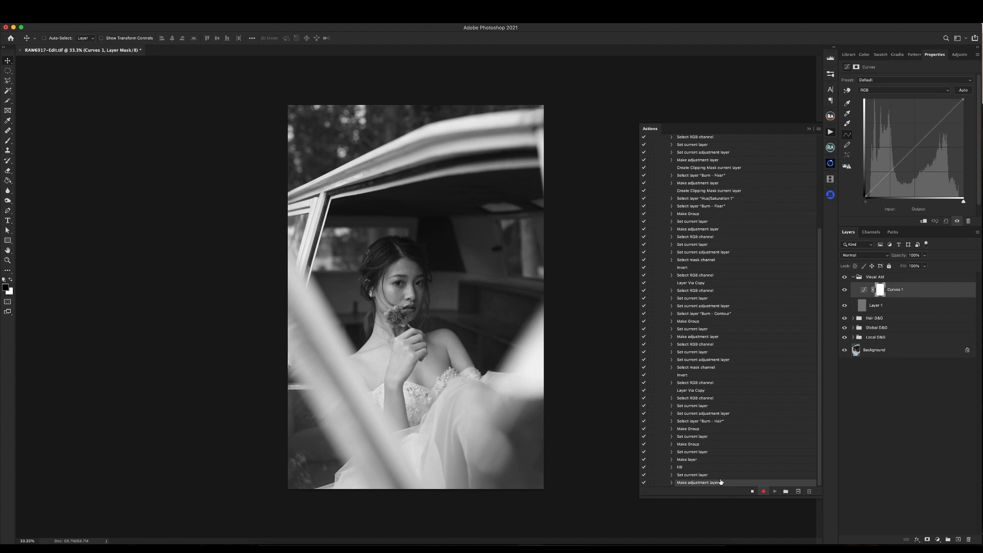
click(752, 491)
- Delete every layer and group above the Background and replay the Dodge And Burn action from its start
scroll(738, 284, up, 5)
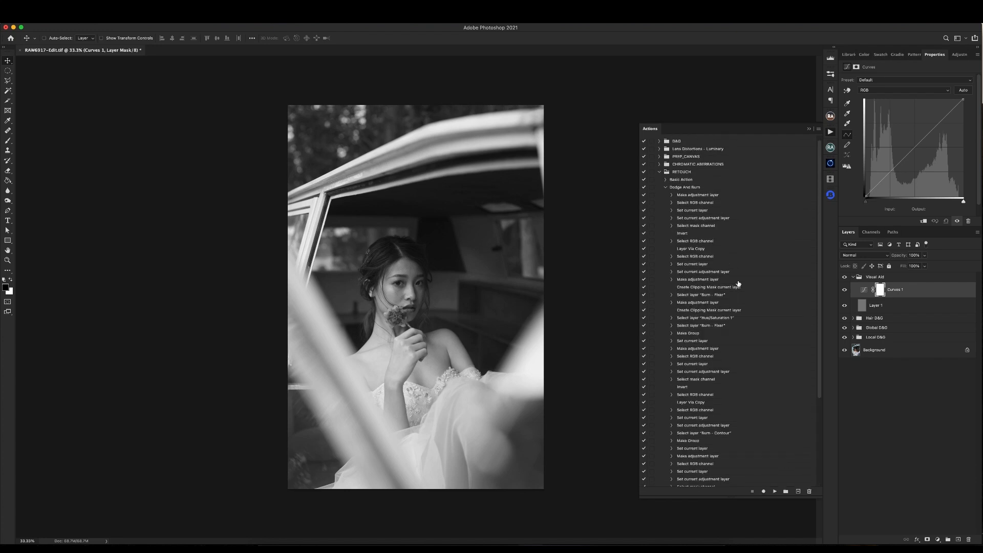
click(684, 187)
shift+click(895, 342)
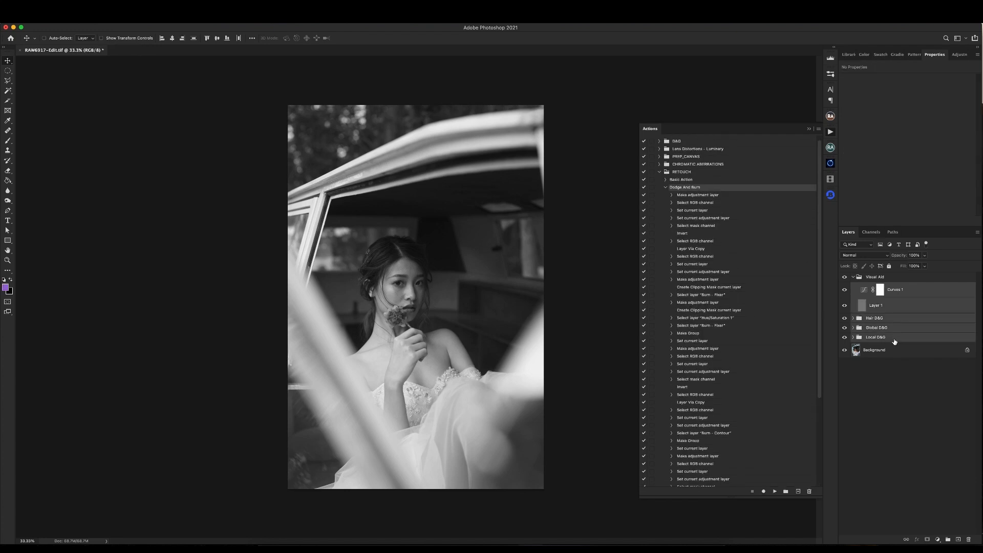
shift+click(895, 277)
key(Delete)
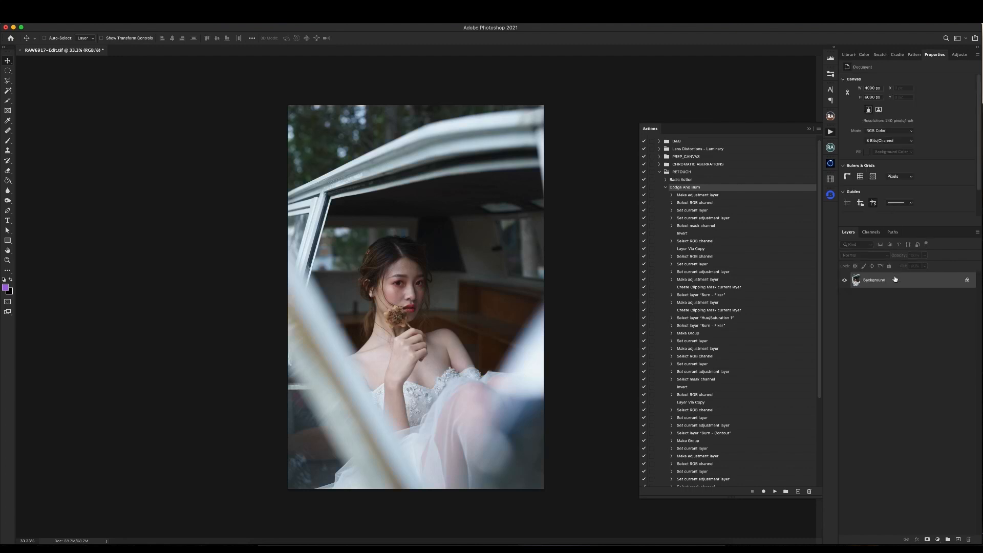
click(773, 491)
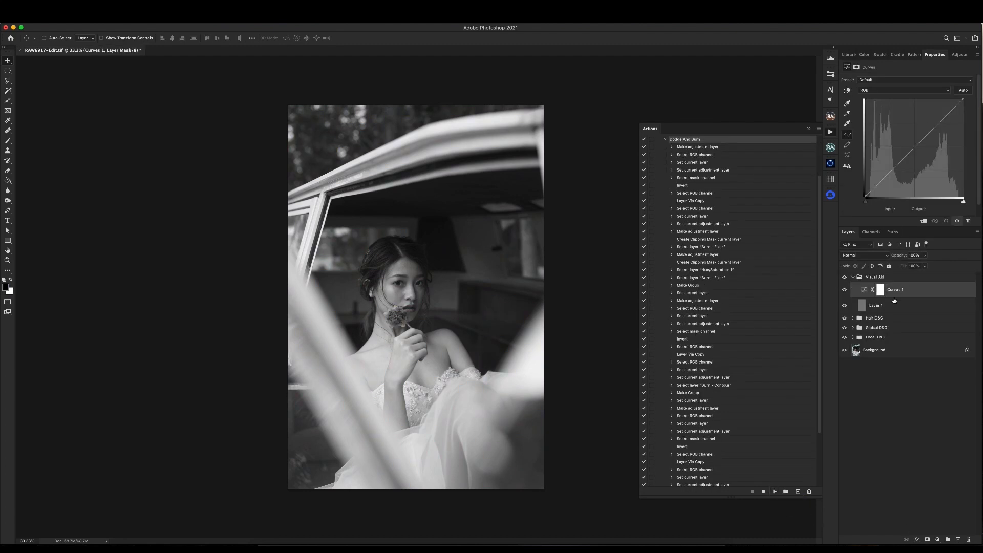
- Collapse the Visual Aid group and delete all the replayed groups, leaving only the Background layer
click(854, 277)
shift+click(886, 309)
key(Delete)
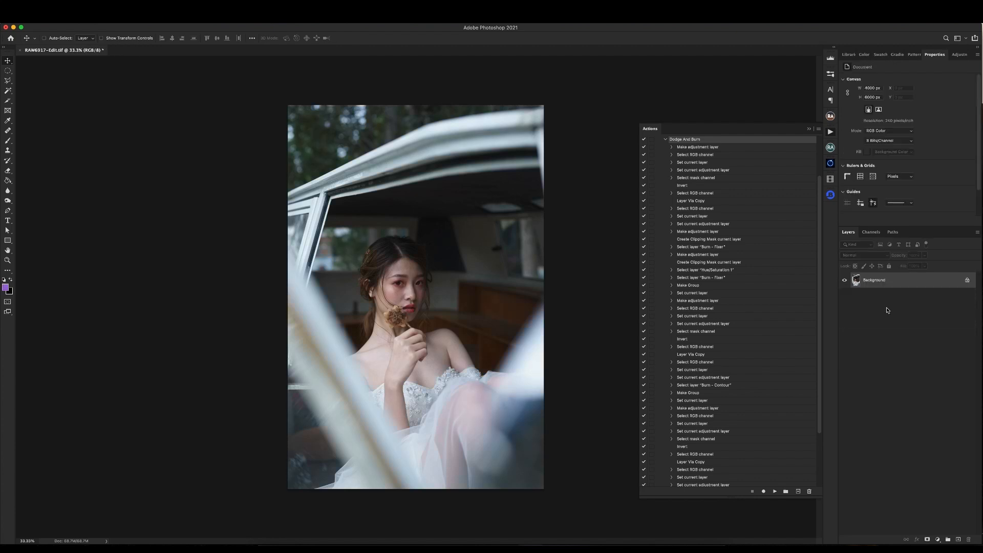
- Show the actions in Button Mode in a narrower two-column layout and run Dodge And Burn from there
click(819, 130)
click(832, 136)
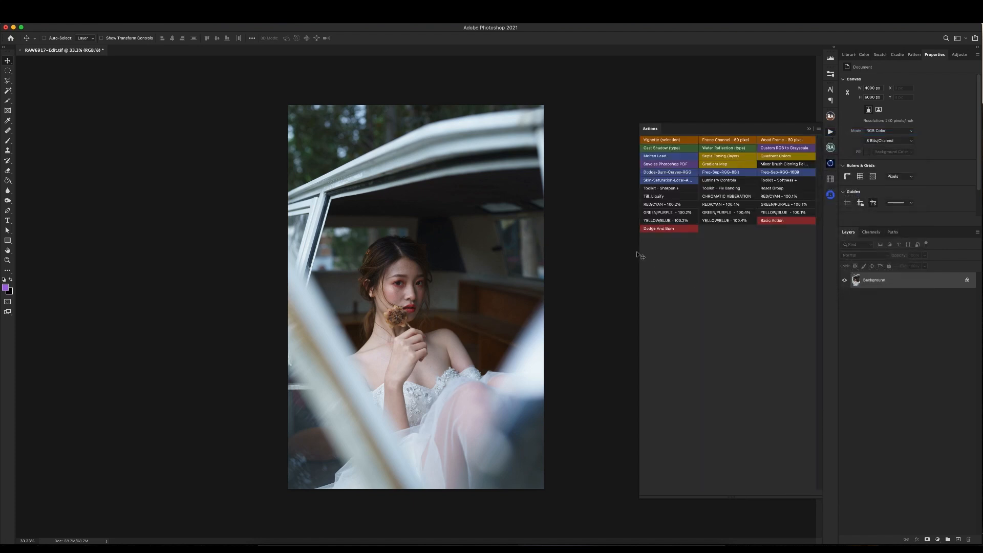
drag(638, 254, 690, 254)
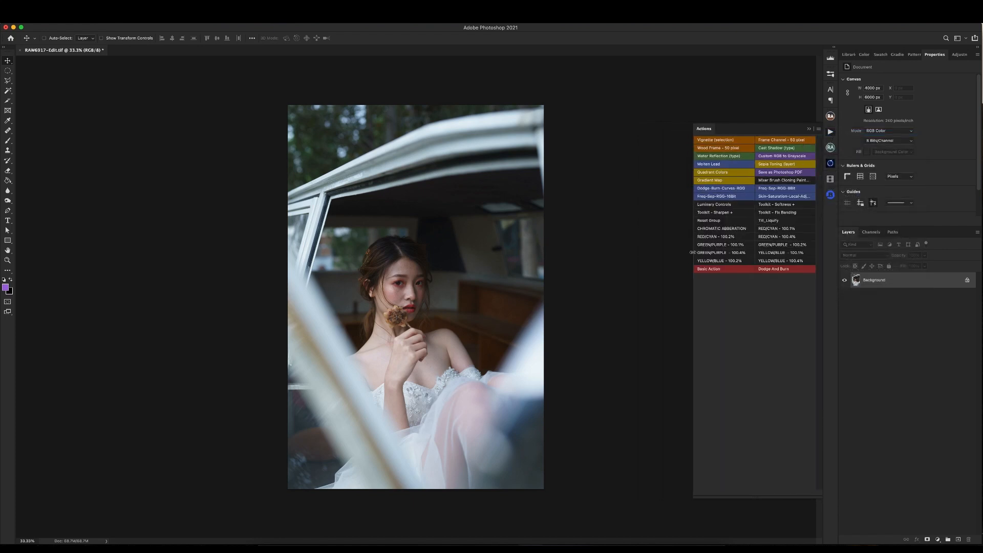
click(782, 271)
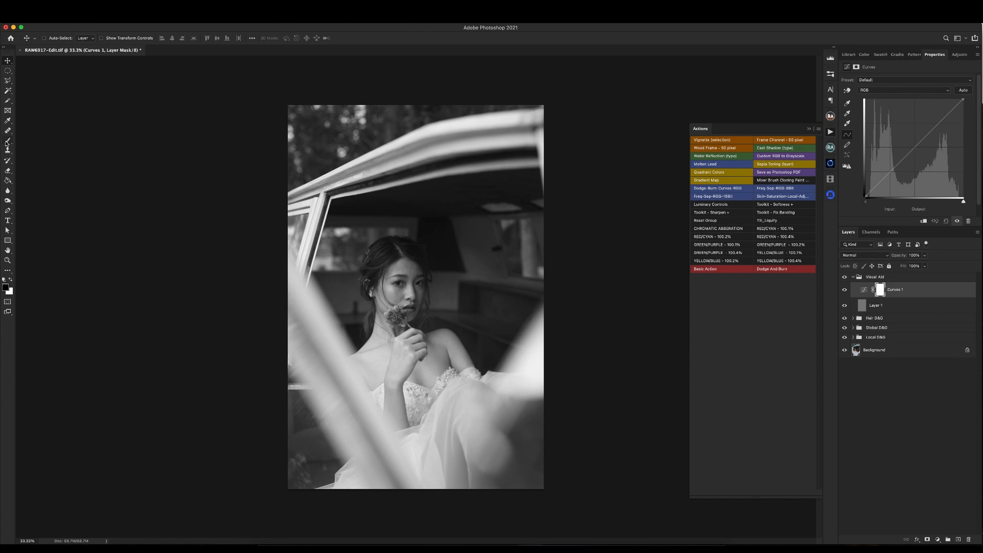
- Turn off Button Mode to return to the editable list of action commands
click(818, 129)
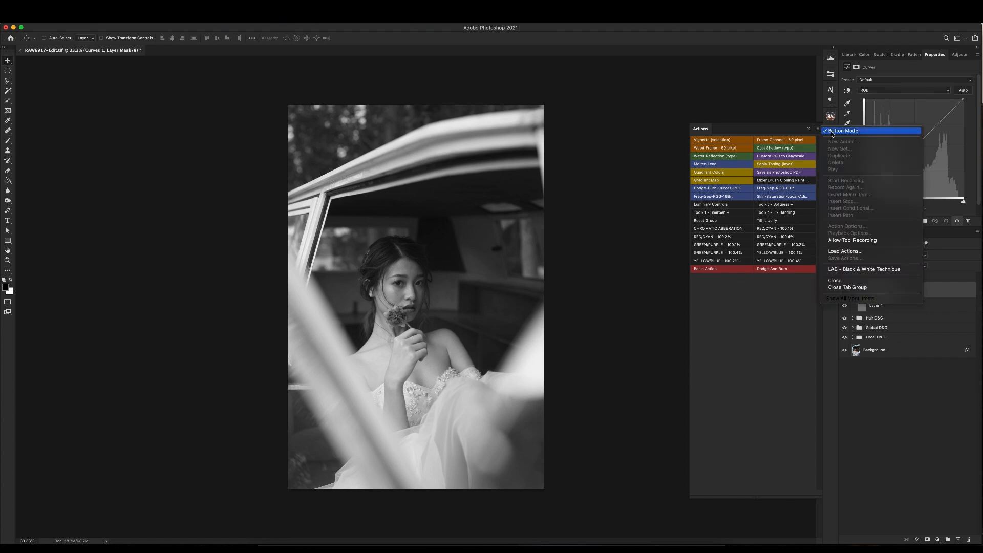
click(833, 134)
scroll(798, 263, up, 3)
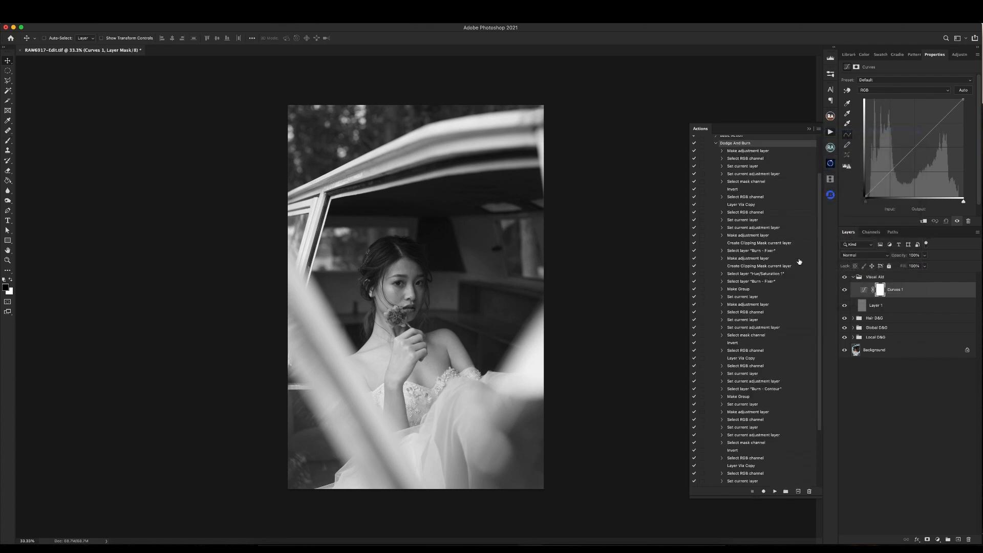
- Delete the Visual Aid, Hair, Global and Local D&G groups and play the full Dodge And Burn action again
click(890, 277)
shift+click(889, 336)
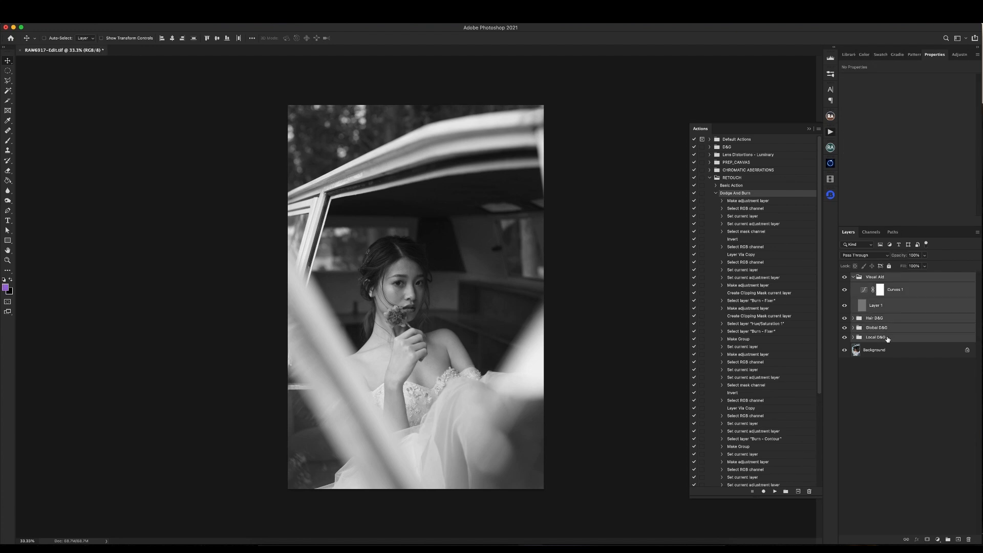
key(Delete)
scroll(756, 325, down, 5)
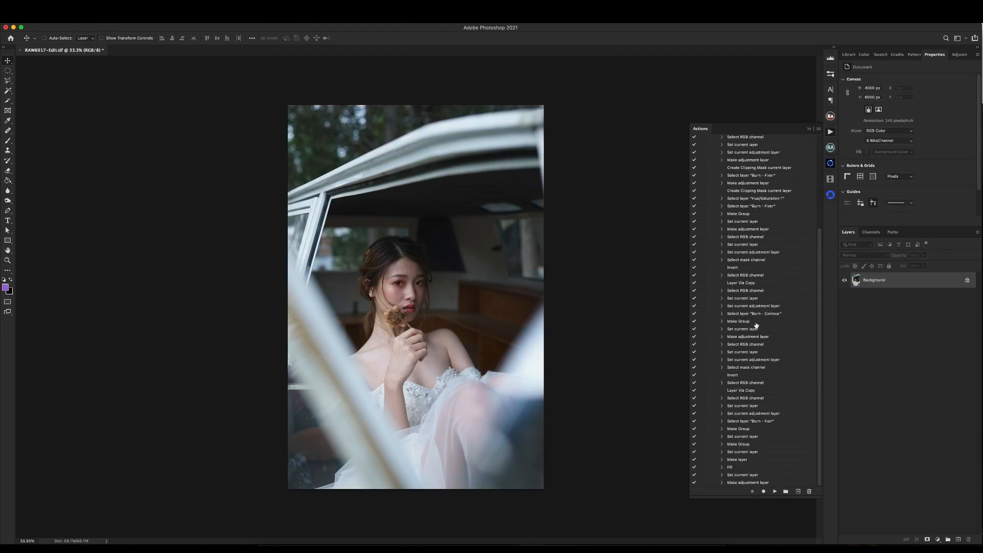
scroll(759, 203, up, 5)
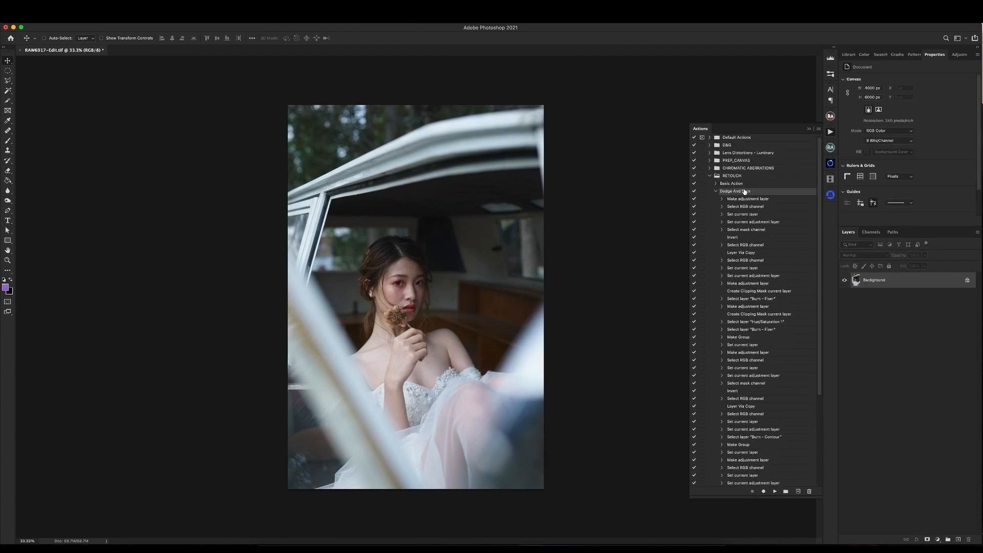
click(775, 491)
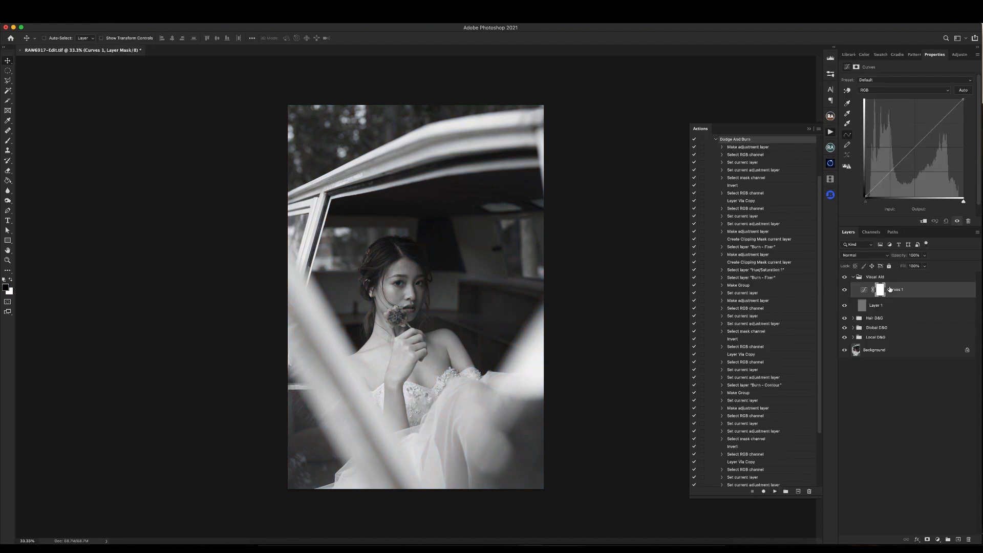
- Resume recording after the final Make adjustment layer command of Dodge And Burn and collapse the Visual Aid group
scroll(763, 285, down, 3)
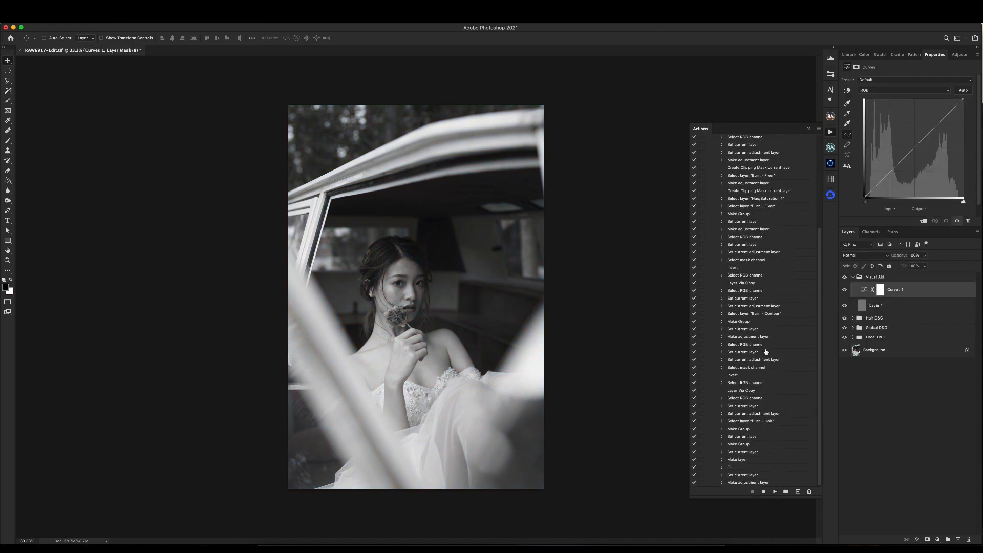
click(747, 483)
click(763, 492)
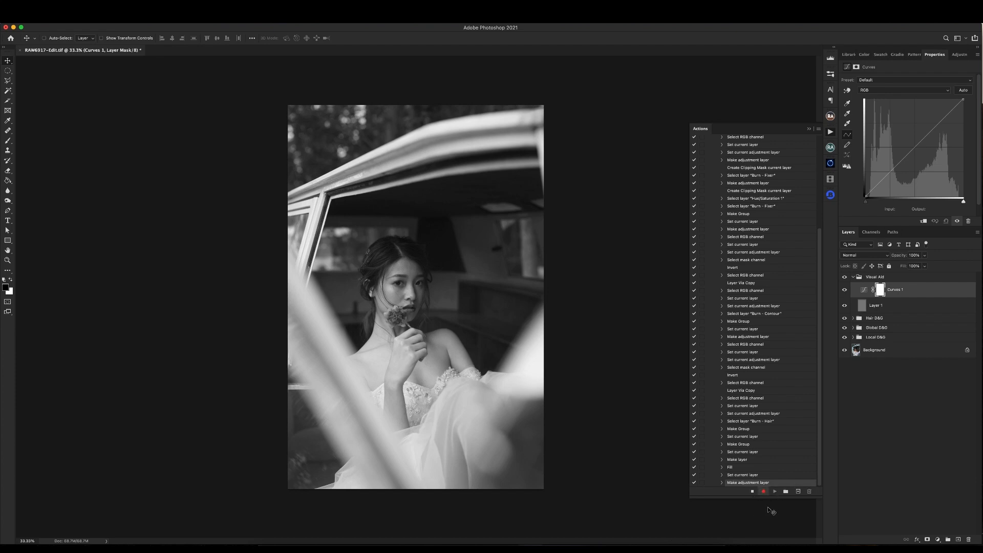
click(853, 277)
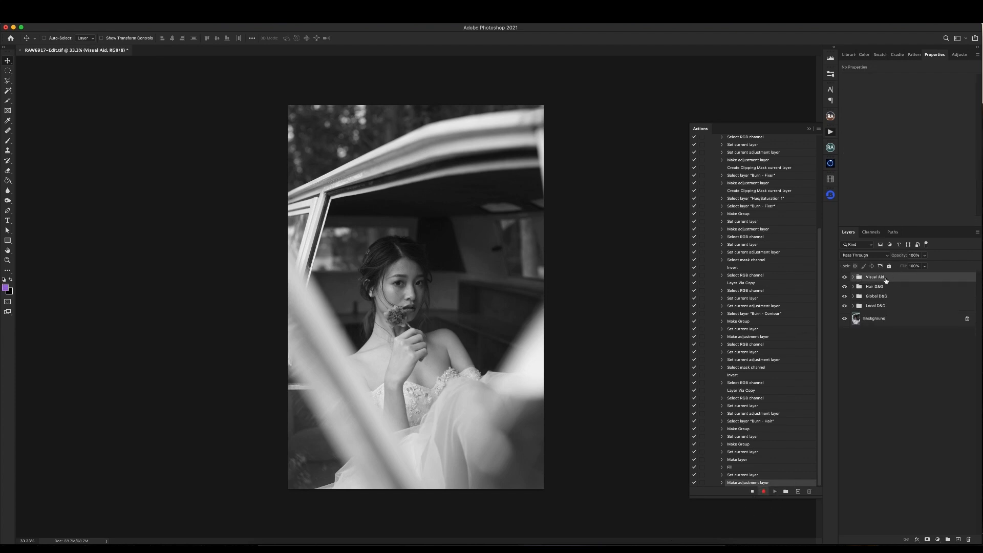
- Activate the Brush tool while recording and set its opacity to 50% and flow to 33%
click(8, 141)
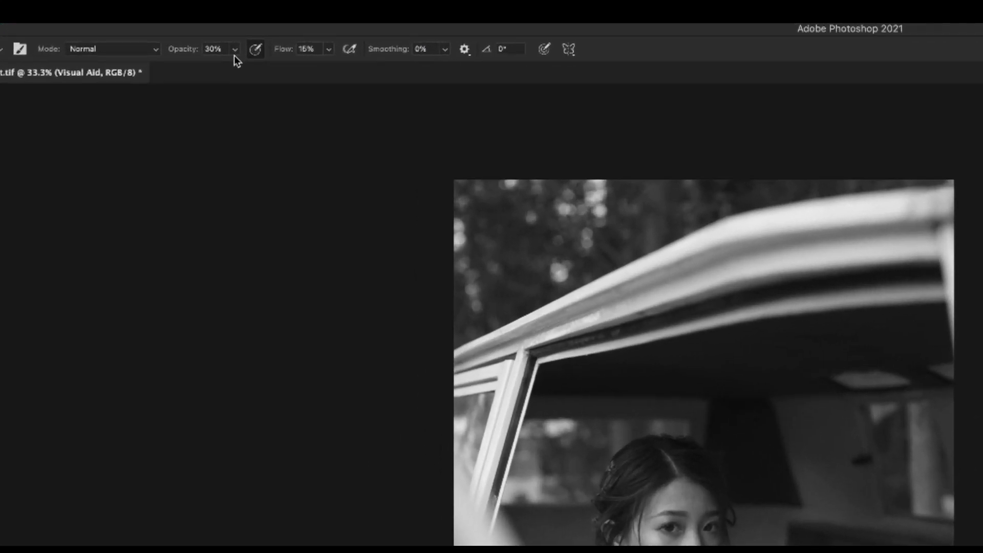
click(177, 40)
drag(235, 65, 247, 67)
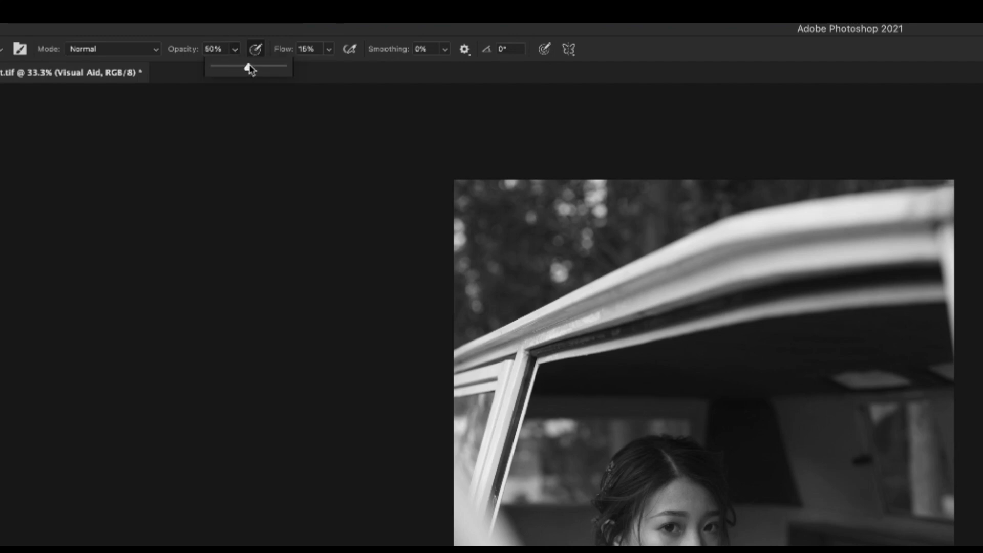
click(329, 49)
drag(328, 68, 342, 68)
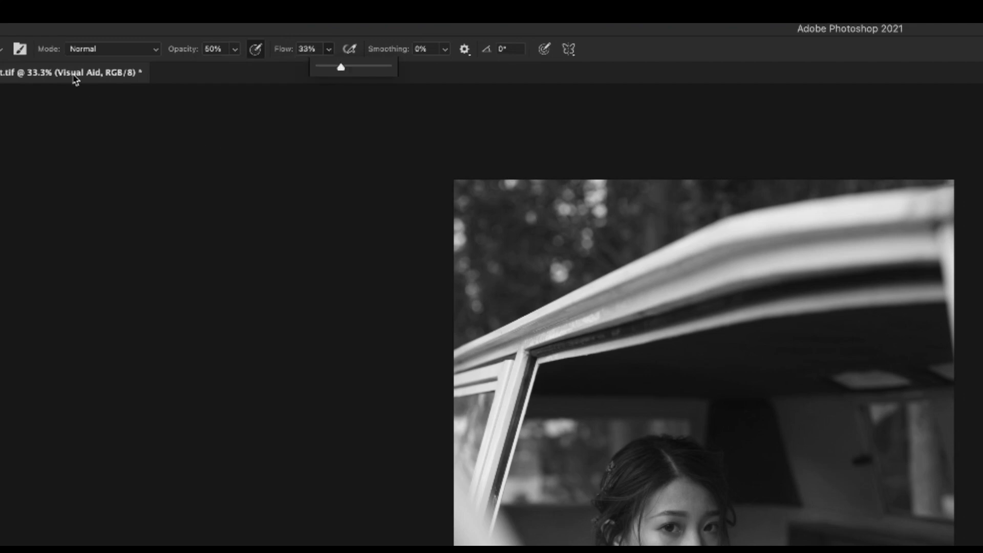
- Record brush preset selections in the action, choosing Hard Round and finishing on Soft Round from General Brushes
click(3, 50)
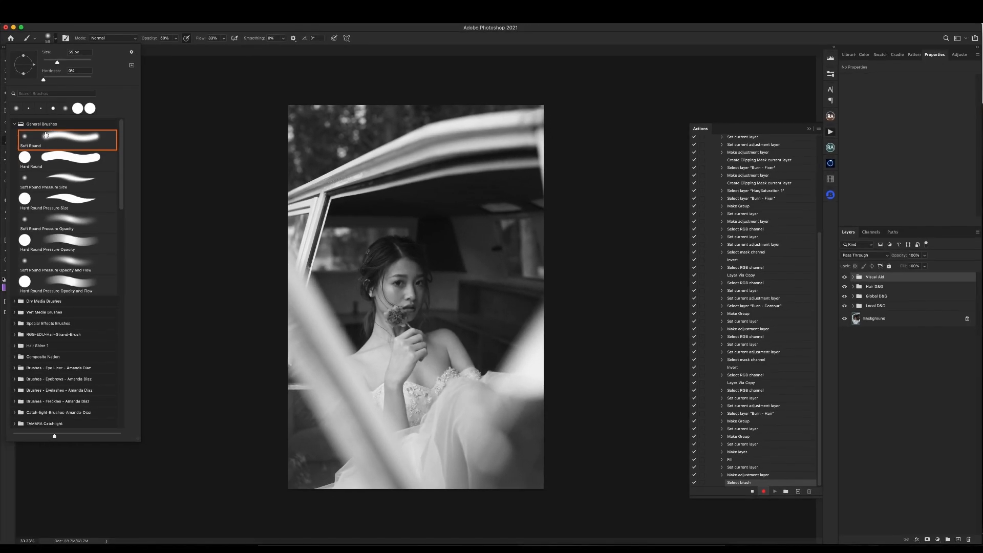
click(63, 164)
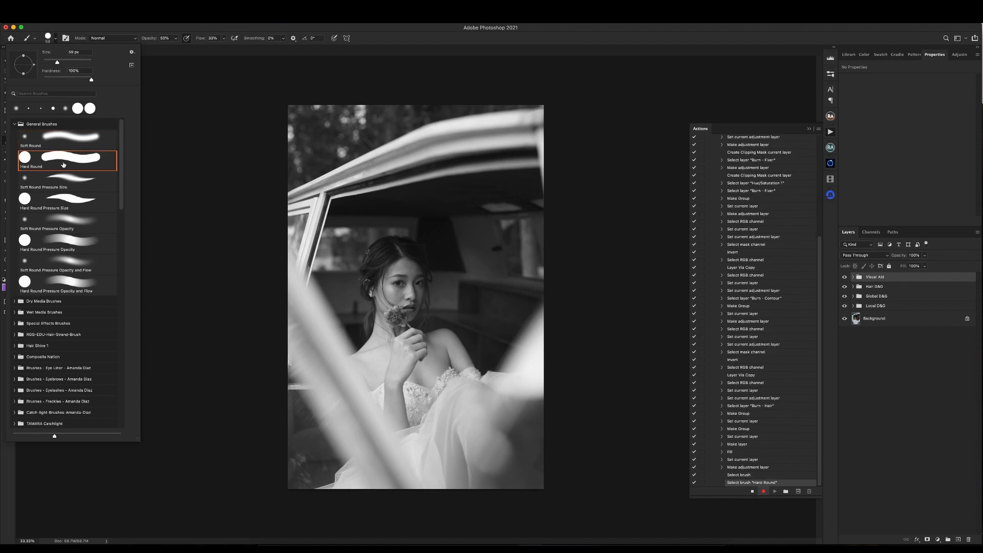
click(65, 139)
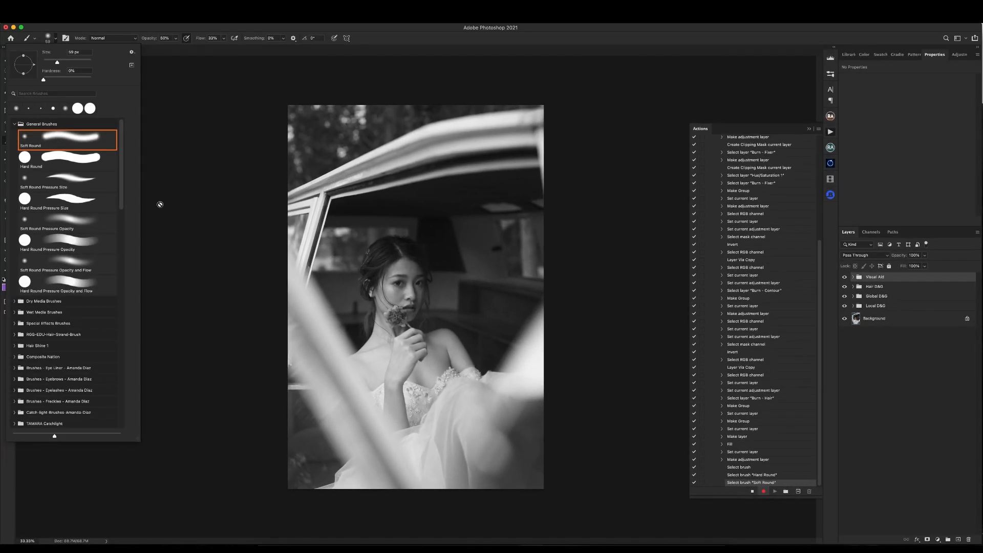
click(231, 98)
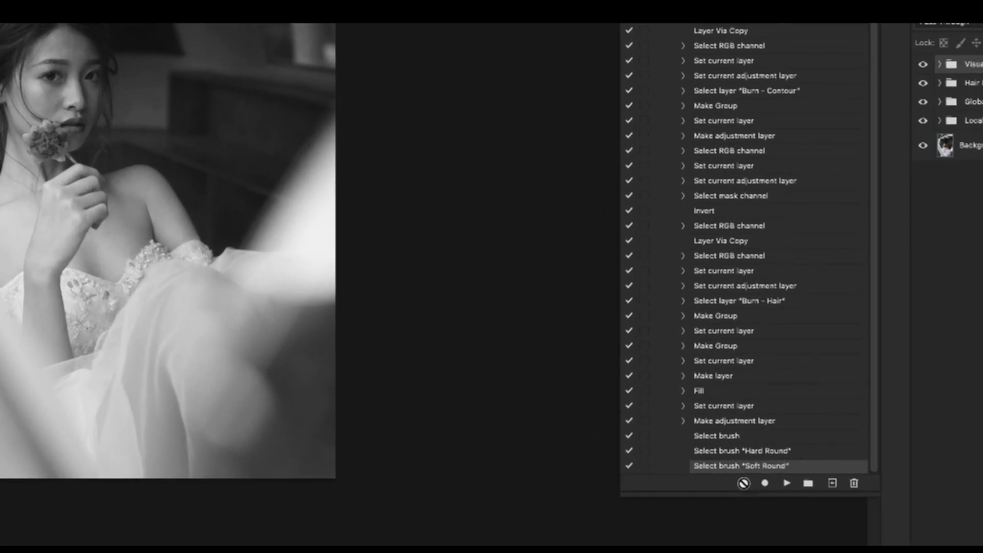
- Stop recording and delete the Select brush "Hard Round" command from Dodge And Burn
click(752, 492)
mouse_move(772, 453)
mouse_down()
mouse_move(758, 454)
mouse_move(858, 484)
mouse_up()
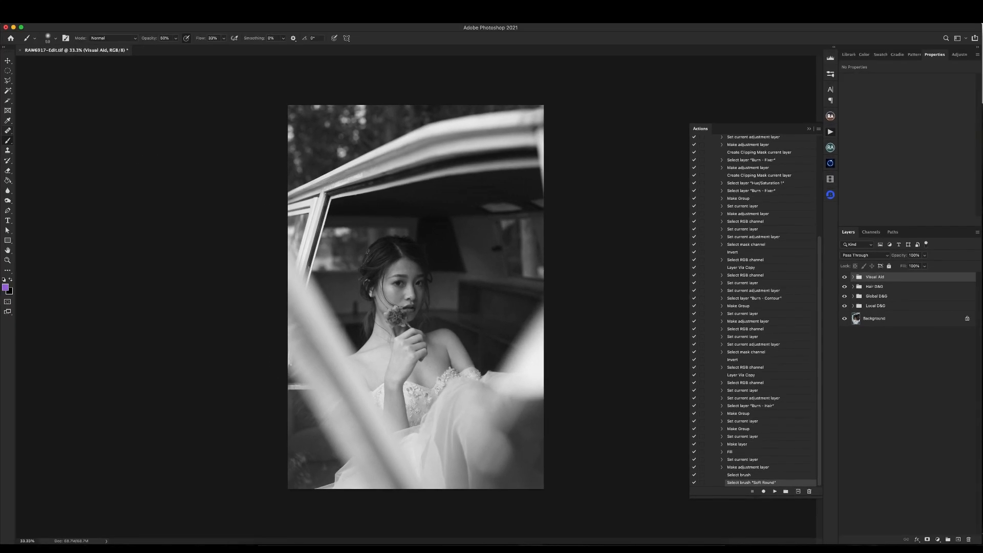
- Switch to the Move tool, delete all layer groups above Background and play the full Dodge And Burn action
key(v)
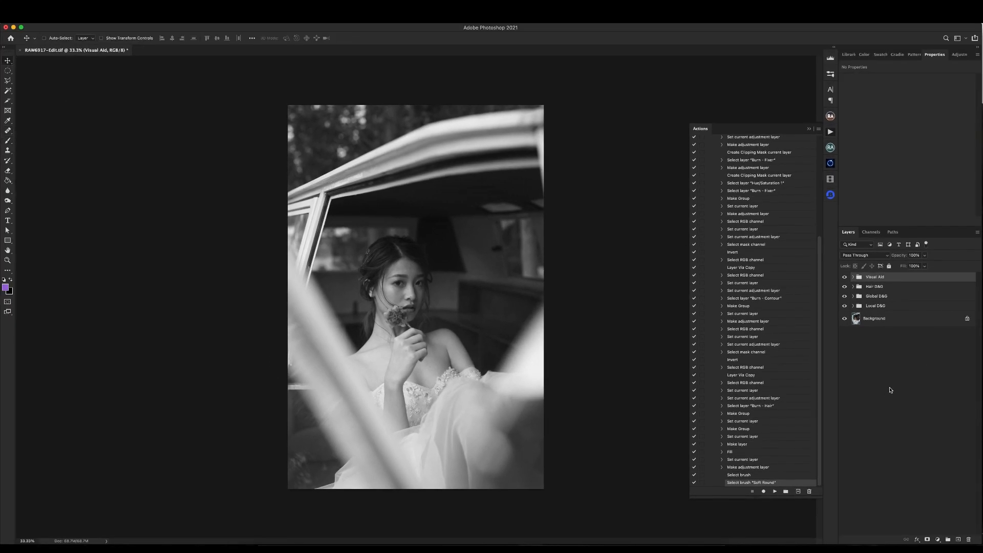
shift+click(888, 308)
key(Delete)
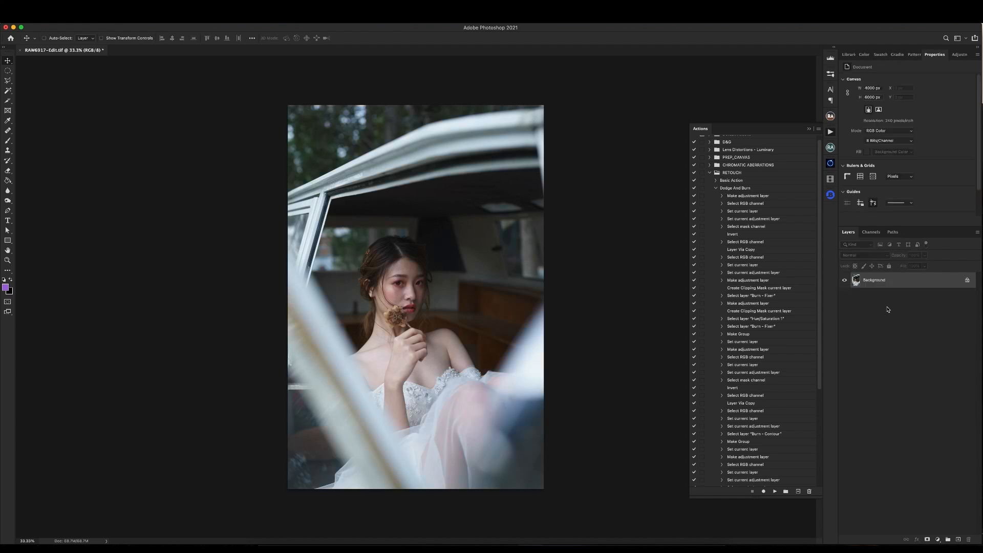
click(732, 190)
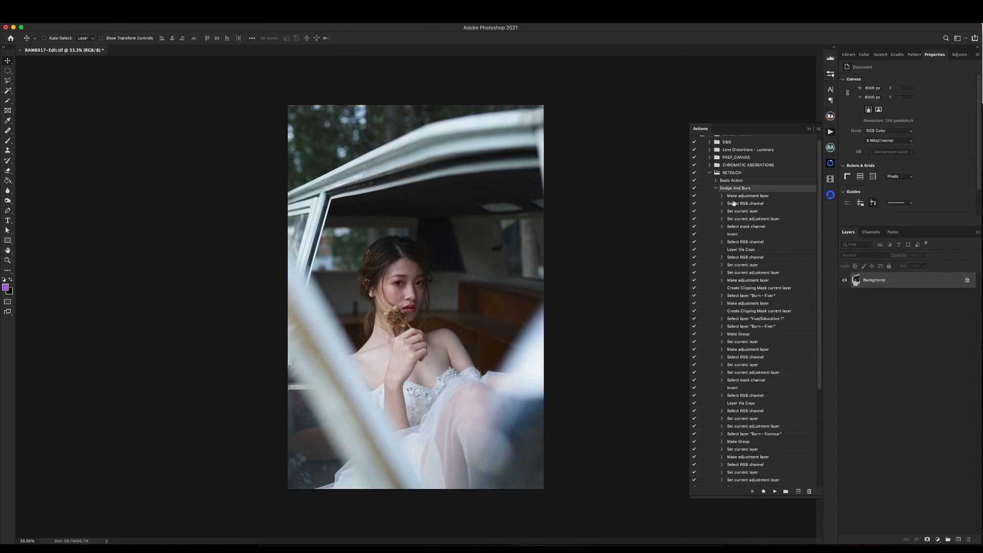
click(776, 491)
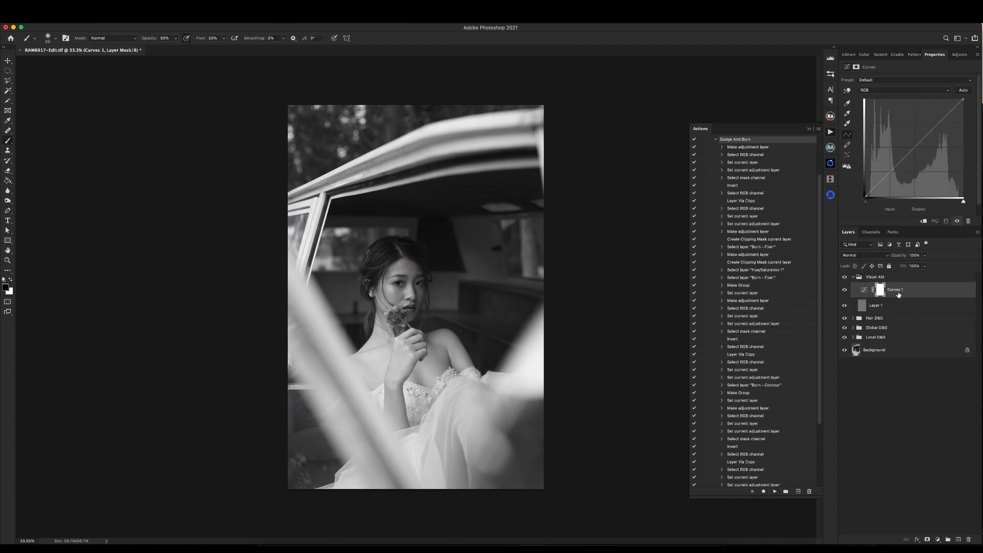